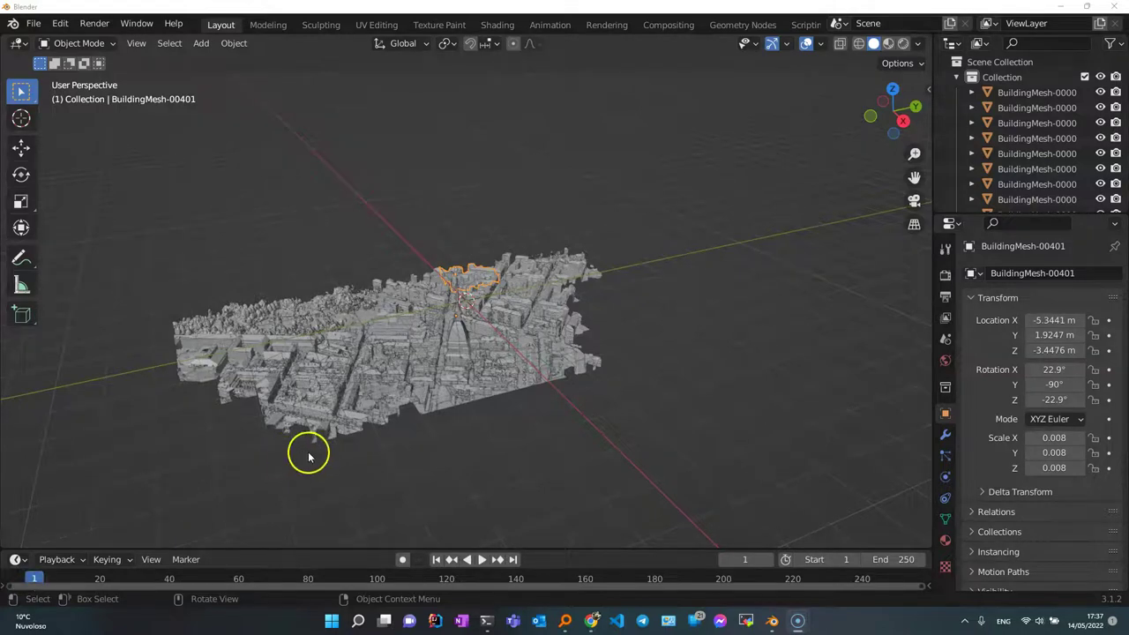
- Zoom and orbit around the city model and look over the available export formats
{"action": "scroll", "coordinate": [309, 457], "scroll_direction": "up", "scroll_amount": 2}
{"action": "scroll", "coordinate": [311, 457], "scroll_direction": "up", "scroll_amount": 1}
{"action": "scroll", "coordinate": [313, 457], "scroll_direction": "up", "scroll_amount": 2}
{"action": "scroll", "coordinate": [314, 457], "scroll_direction": "up", "scroll_amount": 1}
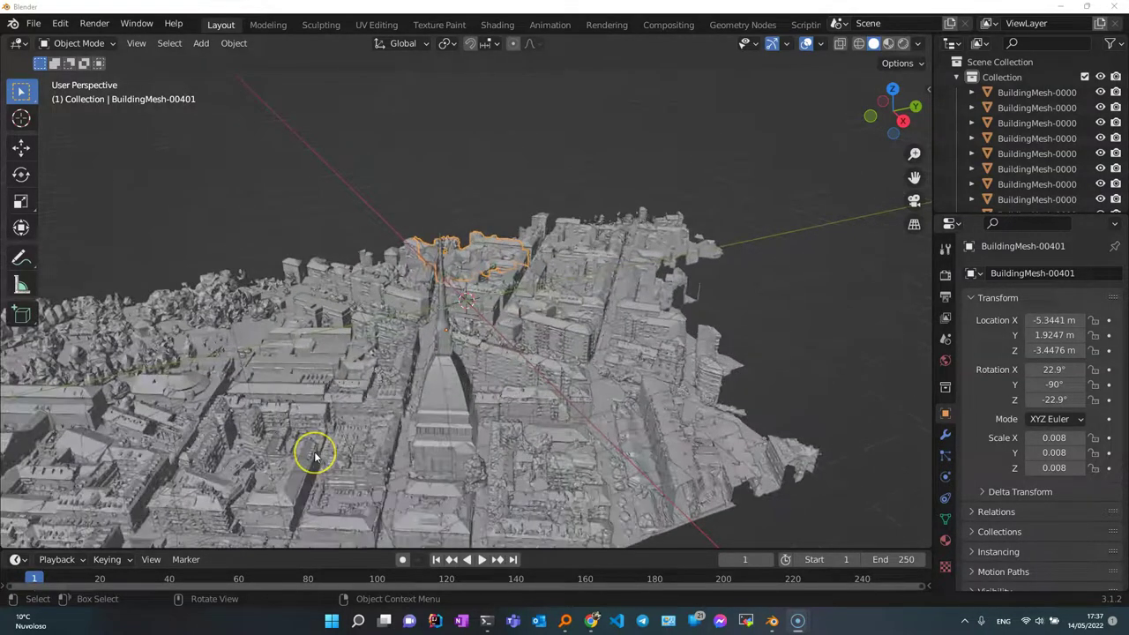
{"action": "scroll", "coordinate": [316, 457], "scroll_direction": "up", "scroll_amount": 1}
{"action": "scroll", "coordinate": [358, 447], "scroll_direction": "down", "scroll_amount": 2}
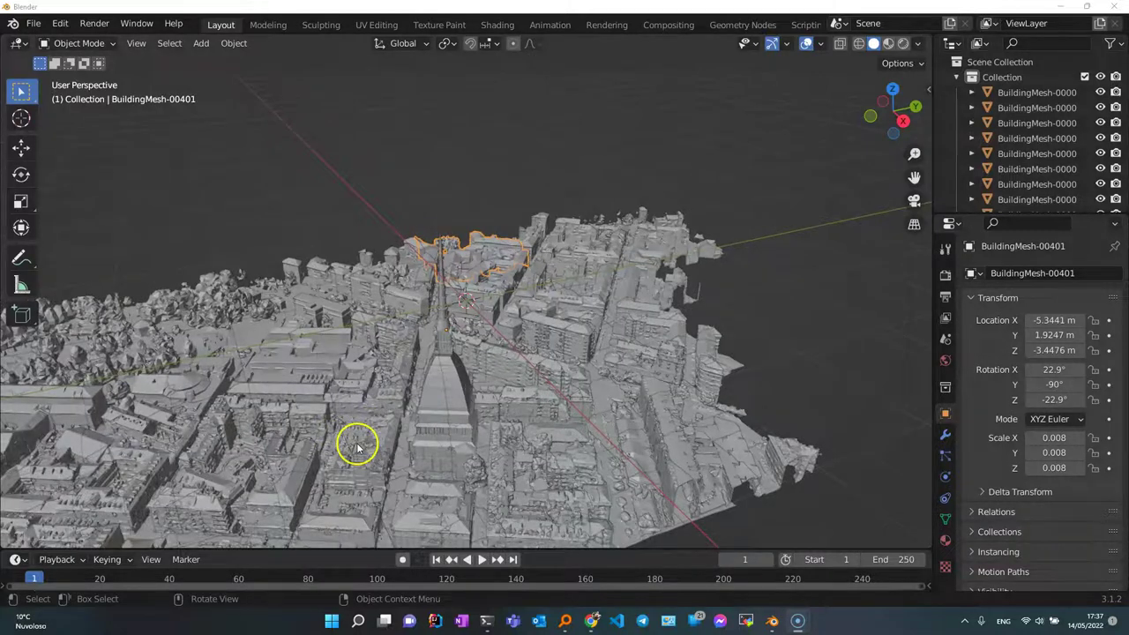
{"action": "scroll", "coordinate": [357, 448], "scroll_direction": "down", "scroll_amount": 1}
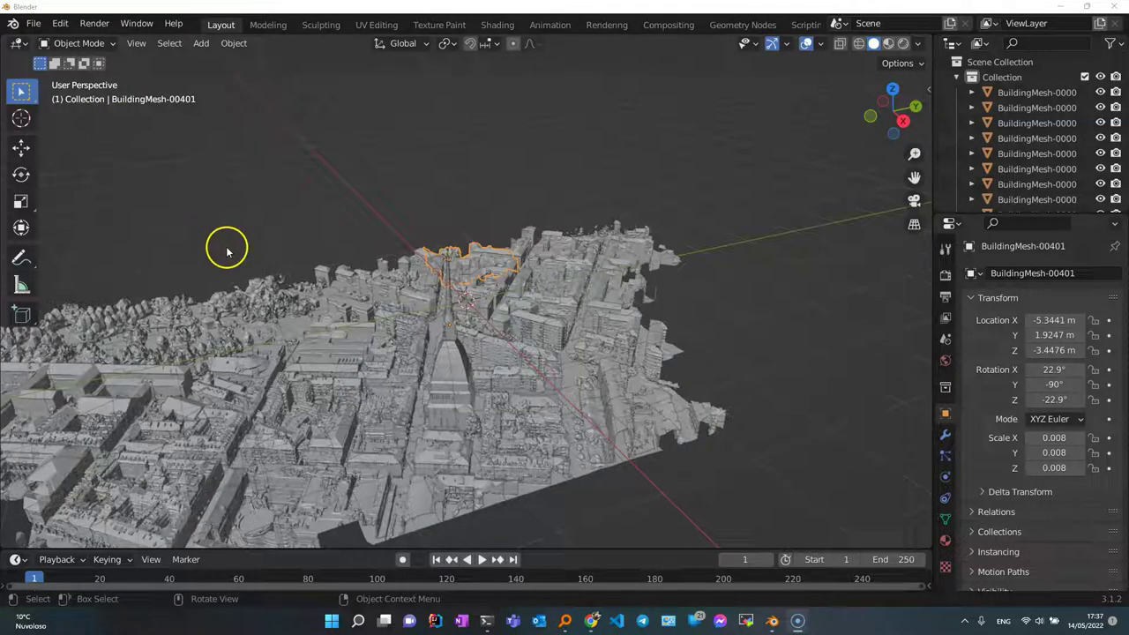
{"action": "left_click", "coordinate": [34, 23]}
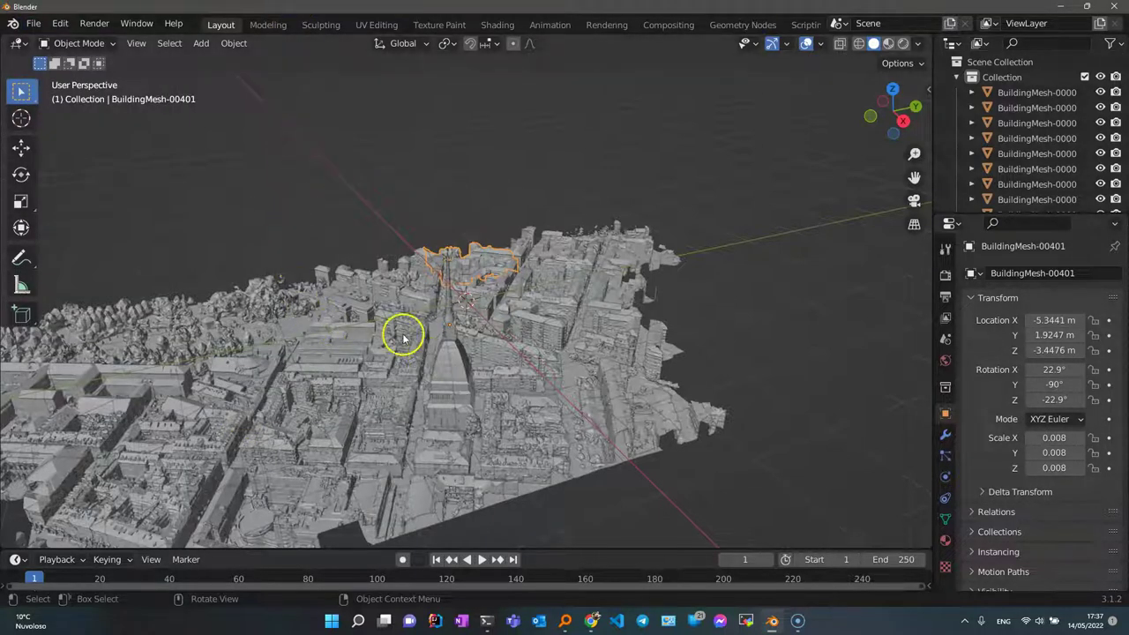
{"action": "mouse_move", "coordinate": [380, 375]}
{"action": "middle_mouse_down"}
{"action": "mouse_move", "coordinate": [460, 371]}
{"action": "mouse_move", "coordinate": [437, 366]}
{"action": "mouse_move", "coordinate": [387, 384]}
{"action": "mouse_move", "coordinate": [302, 367]}
{"action": "middle_mouse_up"}
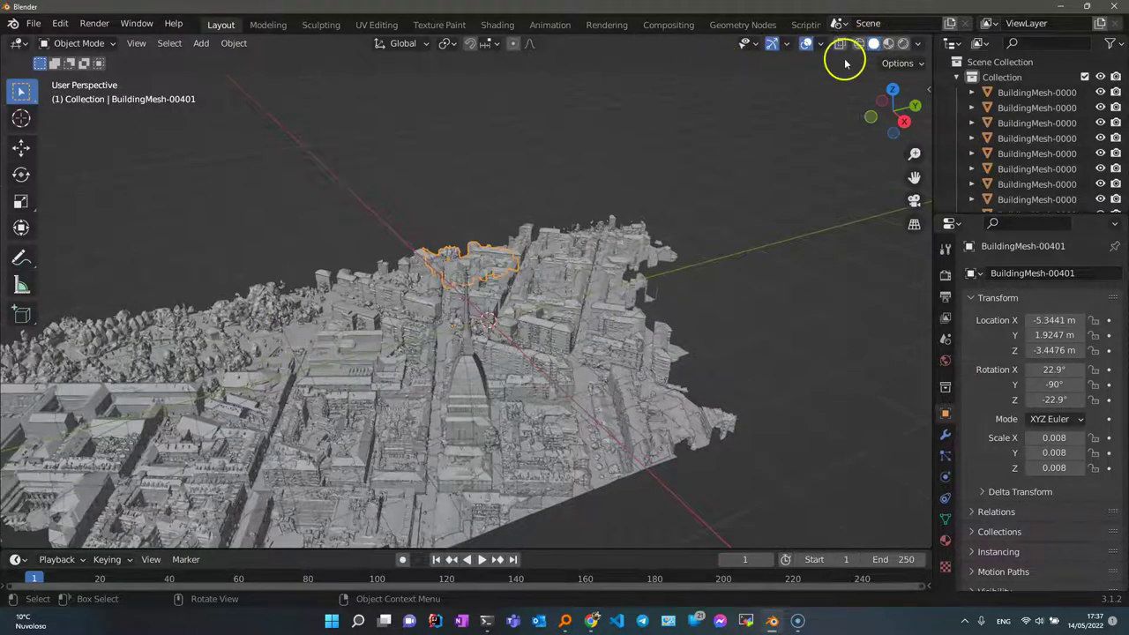
- Enable Statistics in Viewport Overlays to show 402 objects and 1,416,528 vertices
{"action": "left_click", "coordinate": [821, 46]}
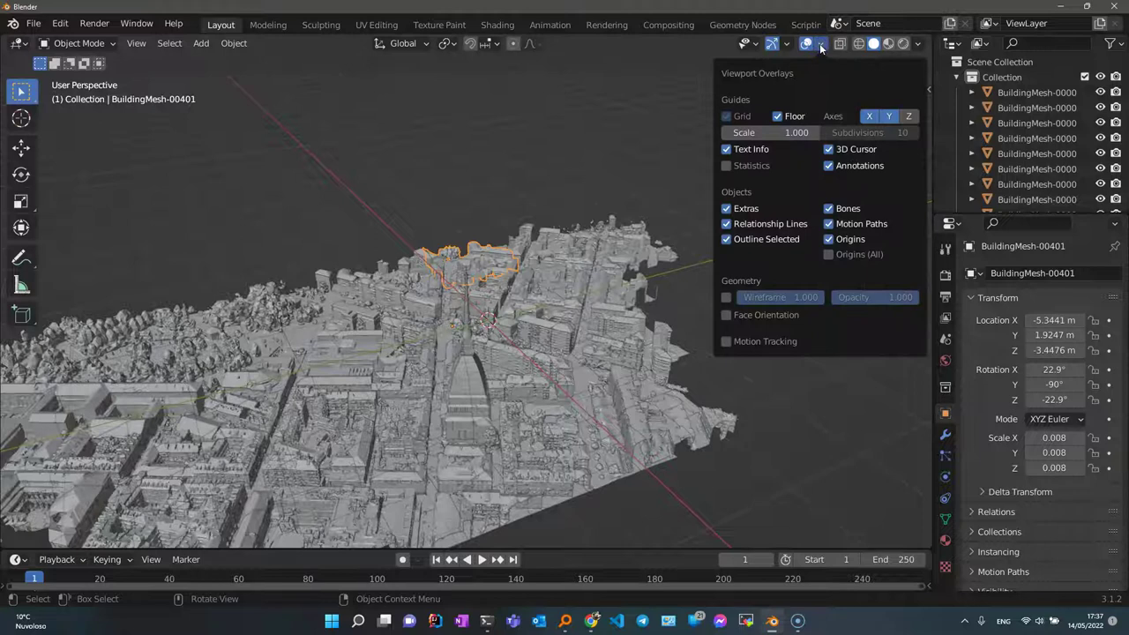
{"action": "left_click", "coordinate": [729, 168]}
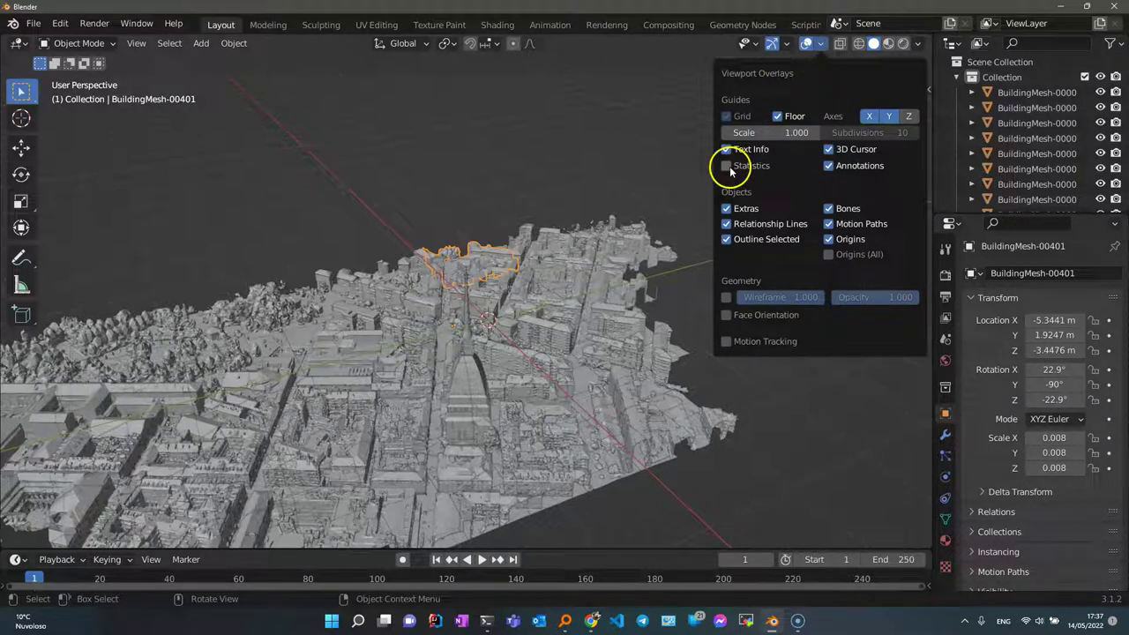
{"action": "left_click", "coordinate": [727, 167]}
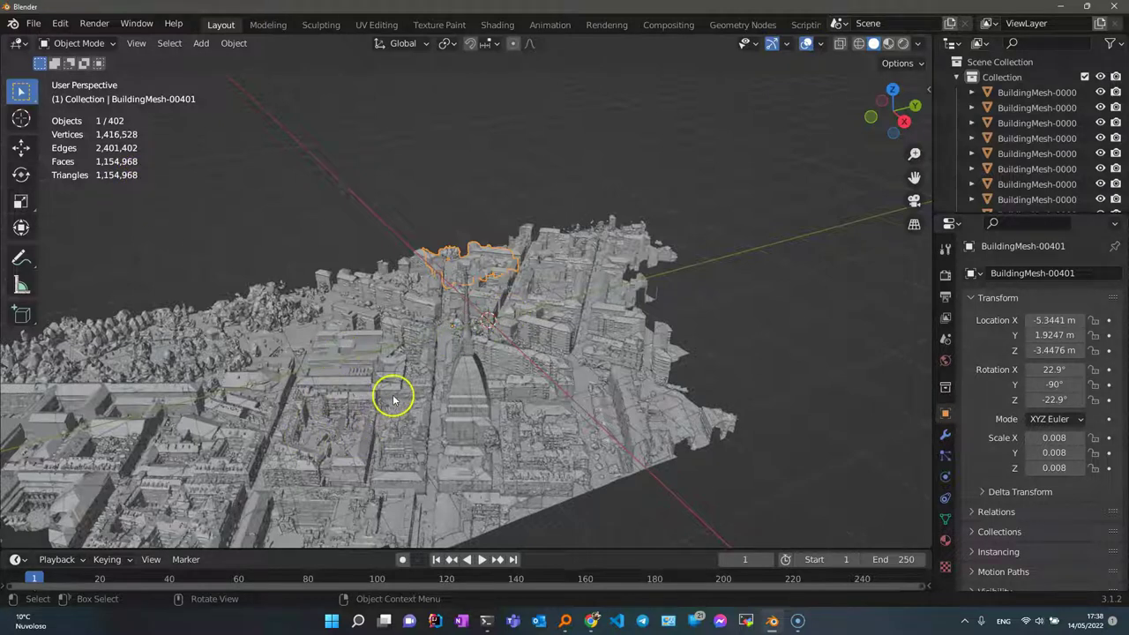
- In top view with X-Ray on, box-select the 52 tiles around the Mole's dome
{"action": "key", "text": "KP_7"}
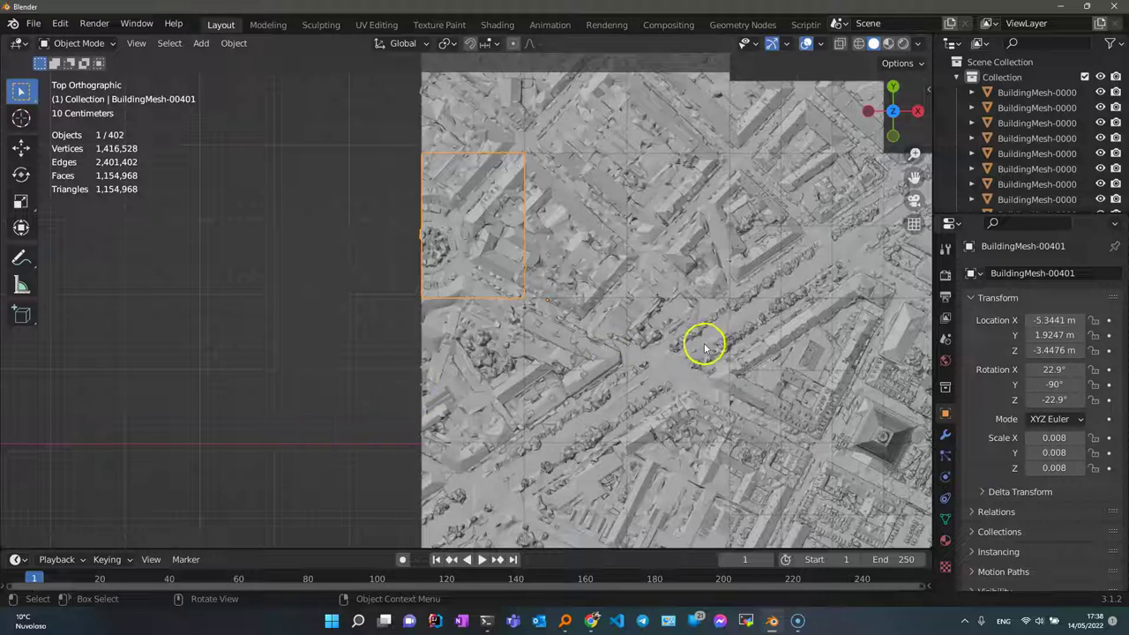
{"action": "middle_click_drag", "start_coordinate": [709, 344], "coordinate": [454, 255], "text": "shift"}
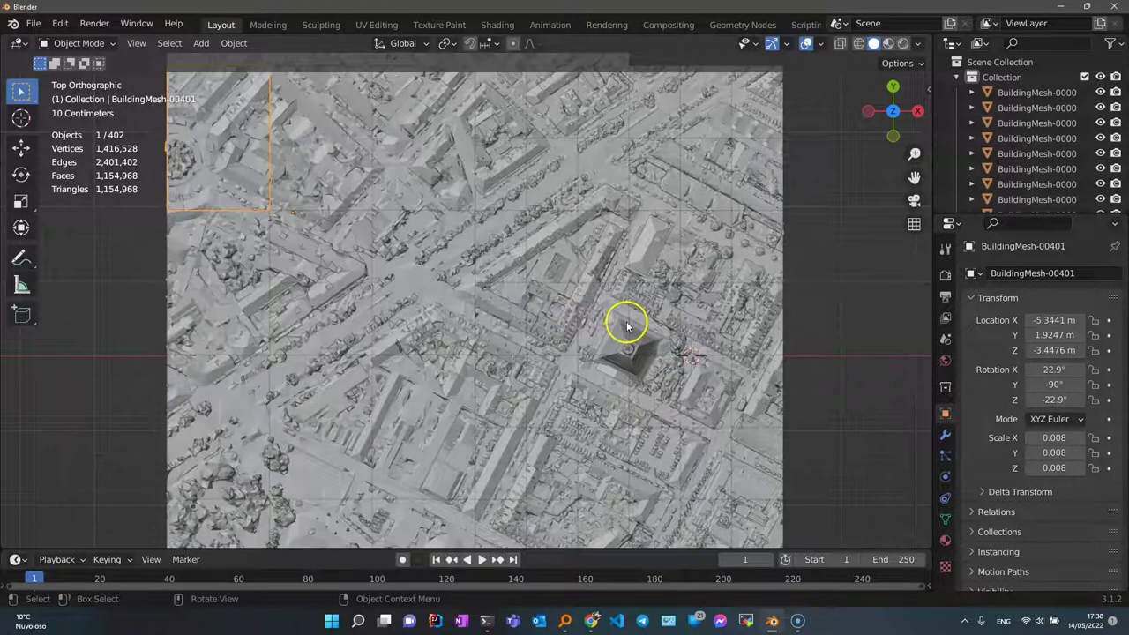
{"action": "left_click", "coordinate": [841, 48]}
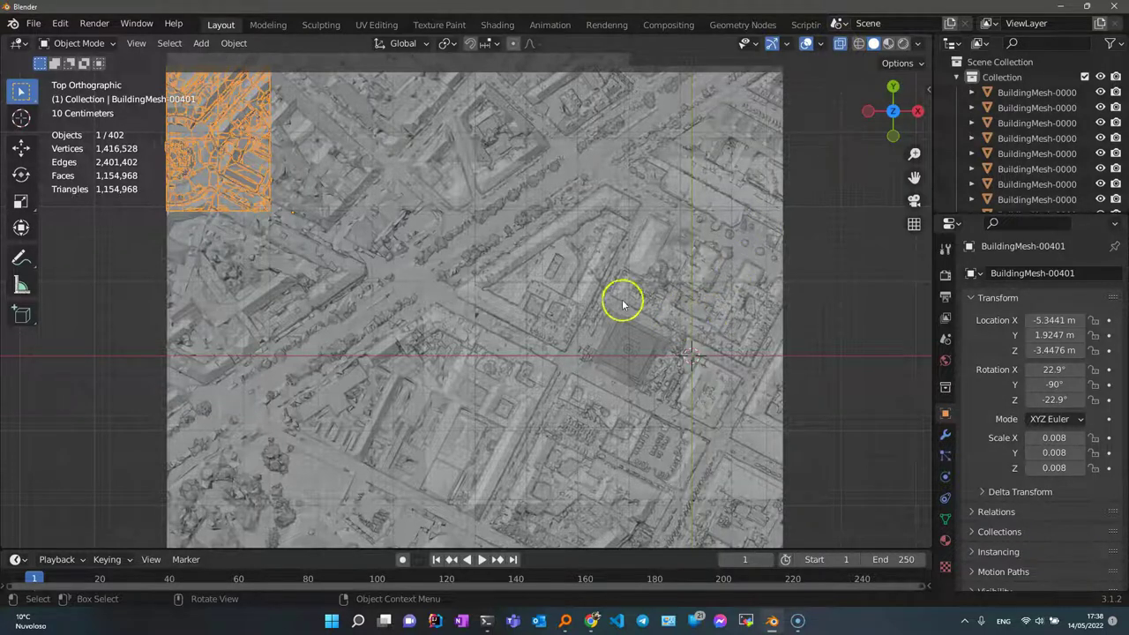
{"action": "mouse_move", "coordinate": [597, 300]}
{"action": "left_mouse_down"}
{"action": "mouse_move", "coordinate": [658, 385]}
{"action": "mouse_move", "coordinate": [640, 420]}
{"action": "mouse_move", "coordinate": [662, 420]}
{"action": "left_mouse_up"}
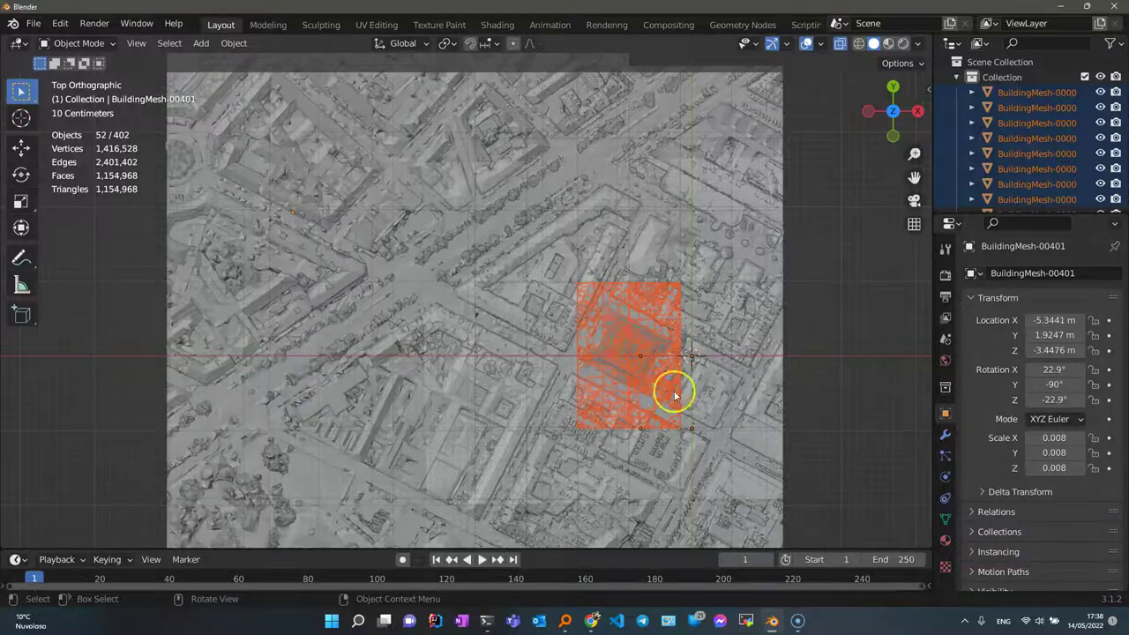
- Invert the selection and delete the 350 tiles outside the Mole area
{"action": "mouse_move", "coordinate": [605, 333]}
{"action": "middle_mouse_down"}
{"action": "mouse_move", "coordinate": [639, 355]}
{"action": "mouse_move", "coordinate": [587, 247]}
{"action": "mouse_move", "coordinate": [572, 143]}
{"action": "mouse_move", "coordinate": [588, 280]}
{"action": "mouse_move", "coordinate": [643, 252]}
{"action": "mouse_move", "coordinate": [609, 234]}
{"action": "mouse_move", "coordinate": [542, 227]}
{"action": "mouse_move", "coordinate": [524, 250]}
{"action": "mouse_move", "coordinate": [529, 291]}
{"action": "mouse_move", "coordinate": [586, 235]}
{"action": "middle_mouse_up"}
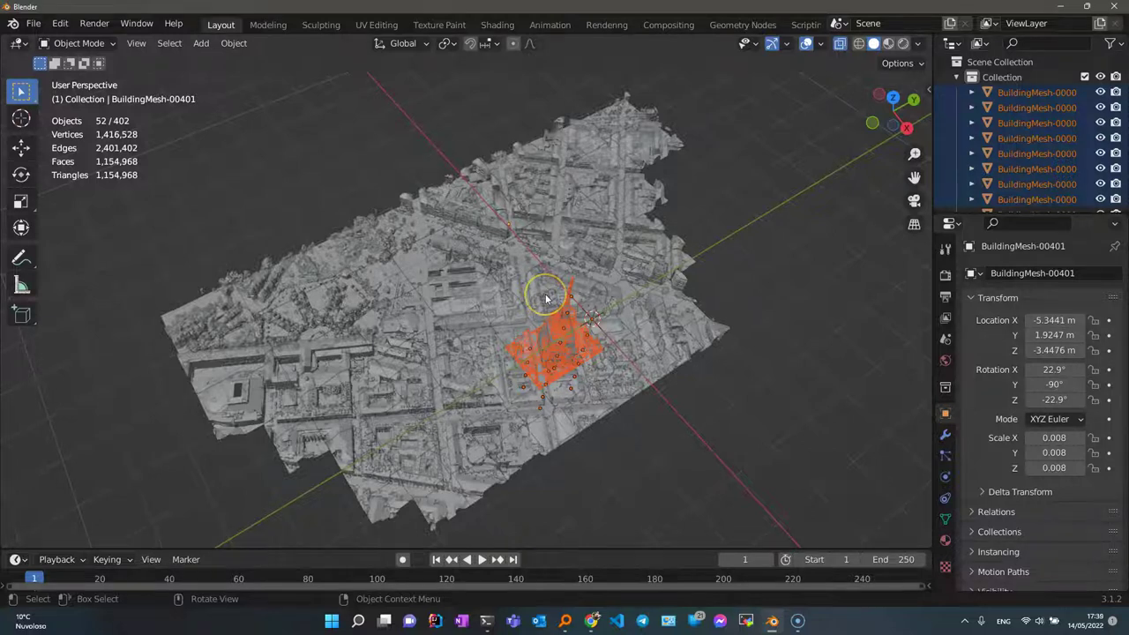
{"action": "key", "text": "ctrl+i"}
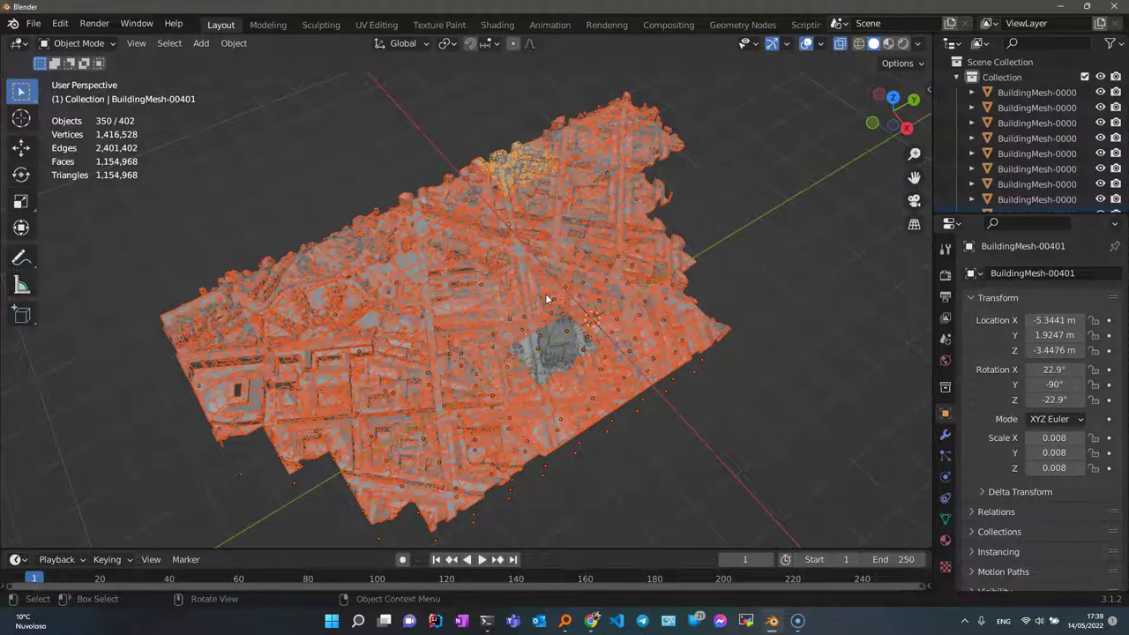
{"action": "key", "text": "Delete"}
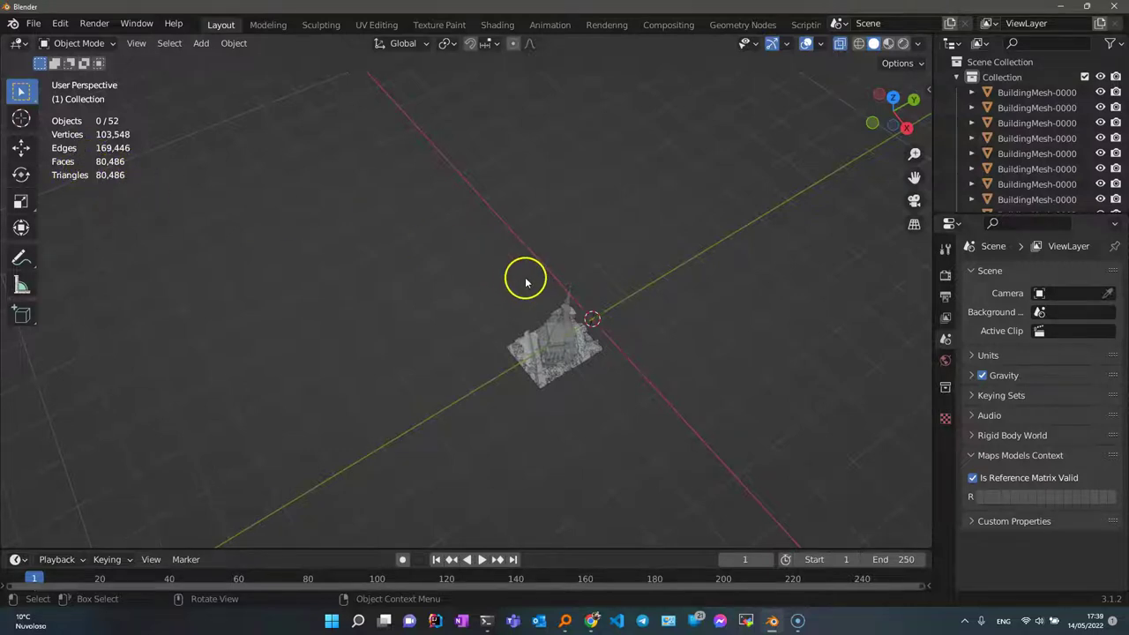
- Zoom in, box-select the remaining tiles from top view, and frame them with Numpad period
{"action": "mouse_move", "coordinate": [555, 282]}
{"action": "middle_mouse_down"}
{"action": "mouse_move", "coordinate": [532, 212]}
{"action": "mouse_move", "coordinate": [497, 220]}
{"action": "mouse_move", "coordinate": [523, 264]}
{"action": "middle_mouse_up"}
{"action": "scroll", "coordinate": [524, 262], "scroll_direction": "up", "scroll_amount": 1}
{"action": "scroll", "coordinate": [565, 265], "scroll_direction": "up", "scroll_amount": 1}
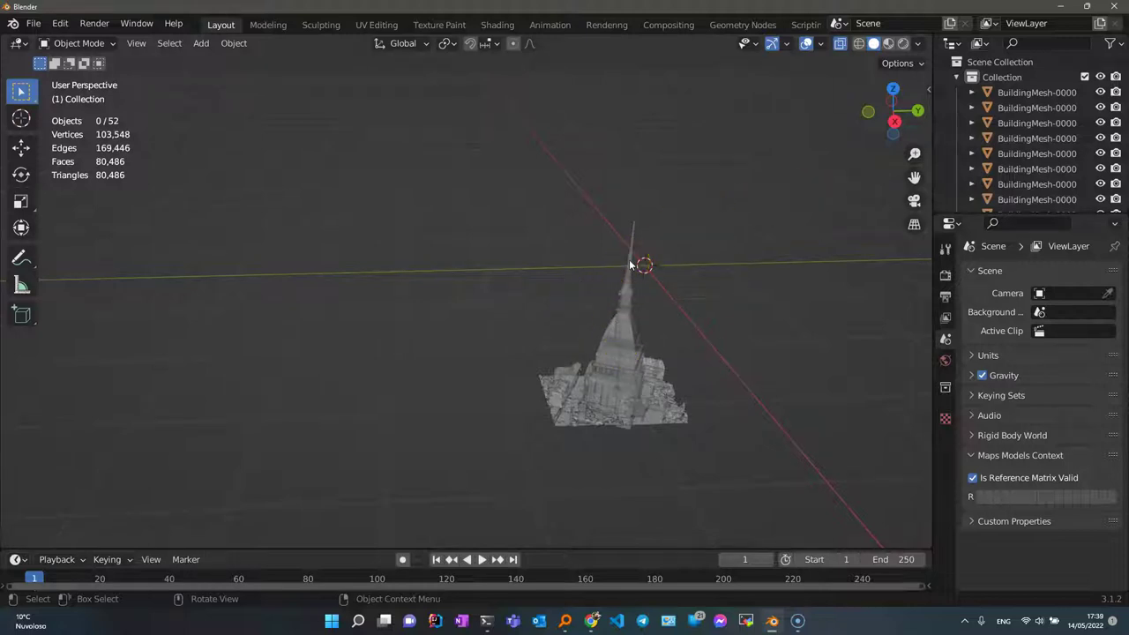
{"action": "key", "text": "KP_7"}
{"action": "mouse_move", "coordinate": [629, 259]}
{"action": "middle_mouse_down", "text": "shift"}
{"action": "mouse_move", "coordinate": [570, 285]}
{"action": "mouse_move", "coordinate": [569, 300]}
{"action": "middle_mouse_up", "text": "shift"}
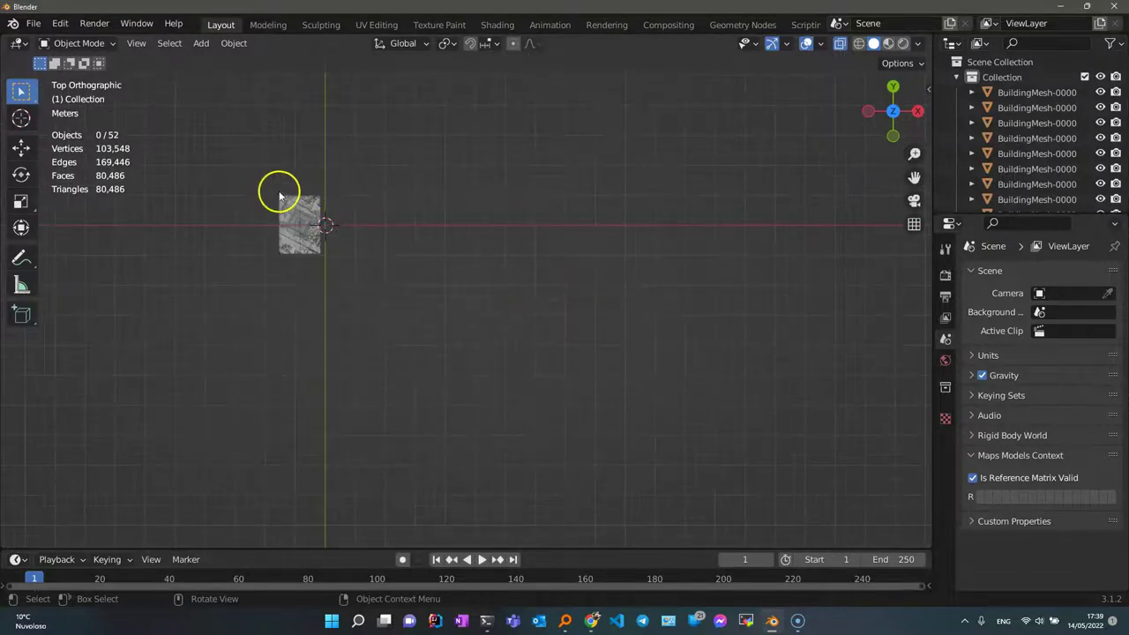
{"action": "left_click_drag", "start_coordinate": [260, 178], "coordinate": [353, 287]}
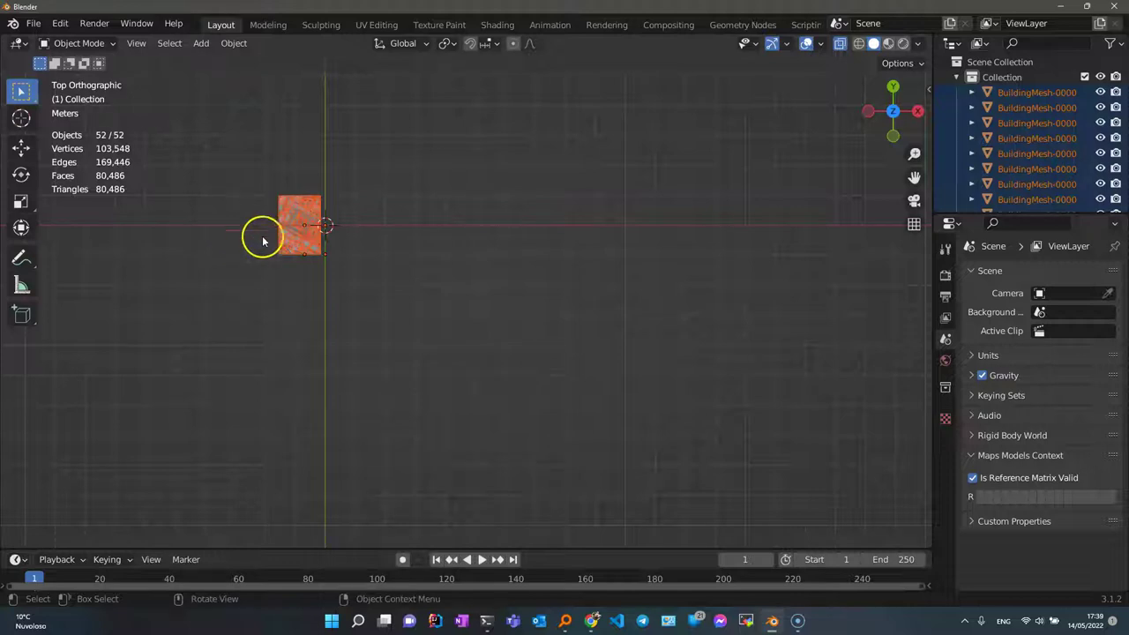
{"action": "middle_click_drag", "start_coordinate": [280, 246], "coordinate": [259, 197]}
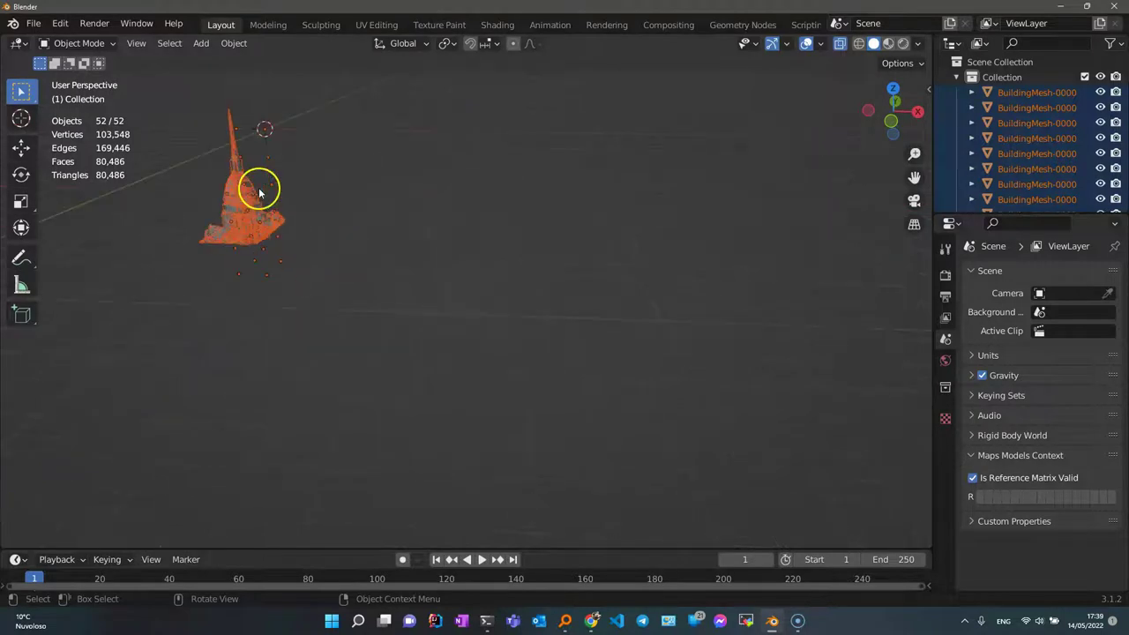
{"action": "key", "text": "KP_Decimal"}
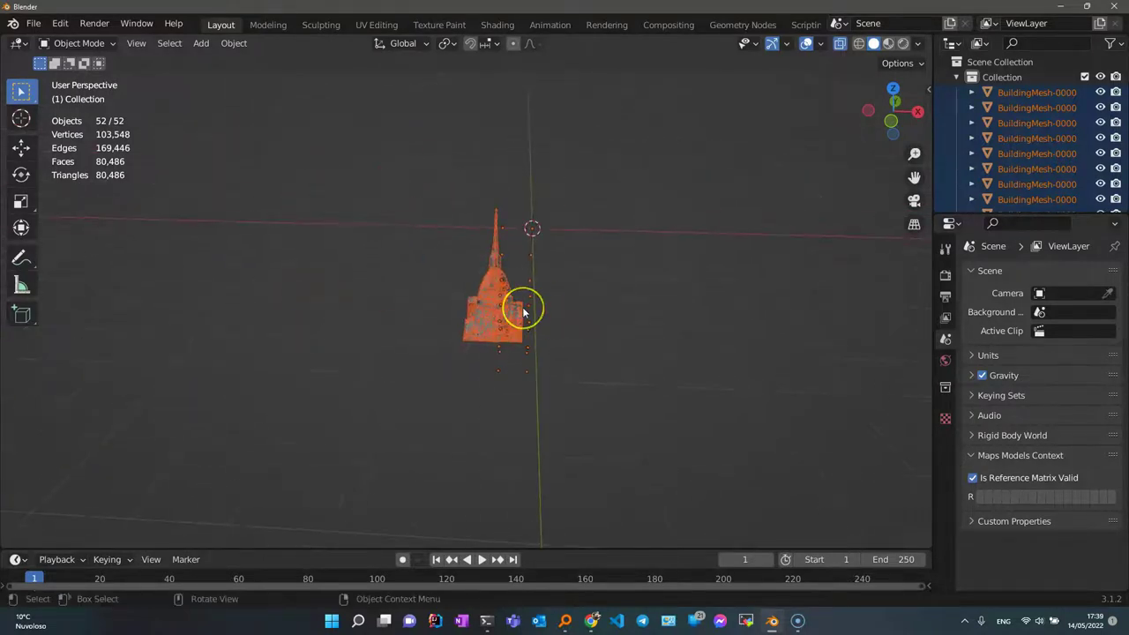
- Zoom closer, clear the selection, and box-select all 52 Mole tiles again
{"action": "left_click", "coordinate": [530, 234]}
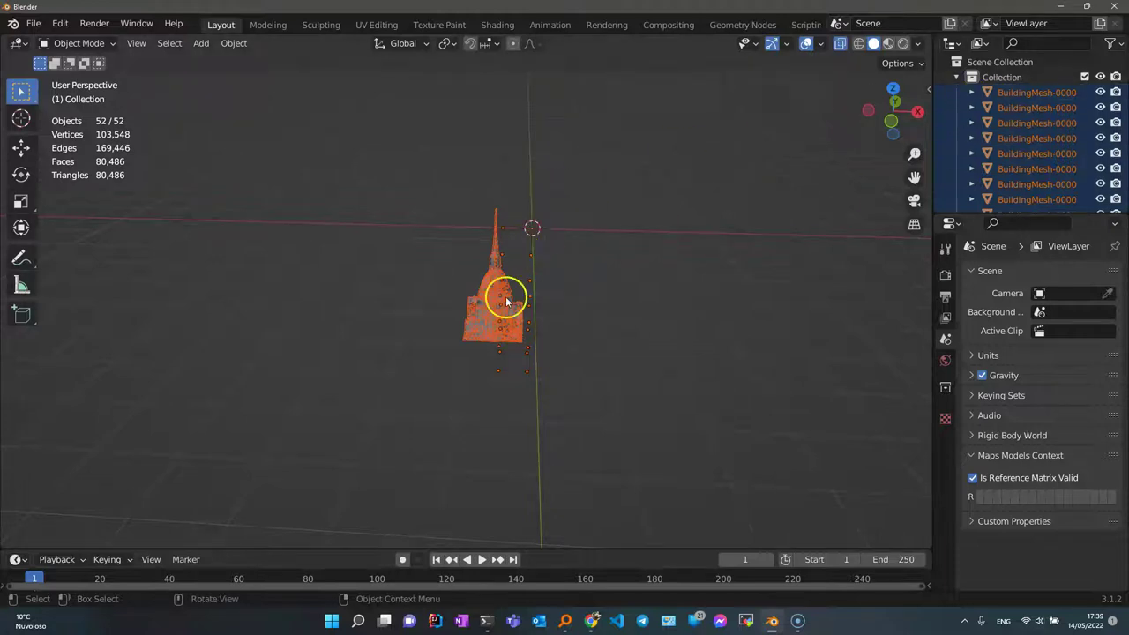
{"action": "scroll", "coordinate": [500, 298], "scroll_direction": "up", "scroll_amount": 1}
{"action": "scroll", "coordinate": [500, 298], "scroll_direction": "up", "scroll_amount": 3}
{"action": "scroll", "coordinate": [501, 299], "scroll_direction": "up", "scroll_amount": 1}
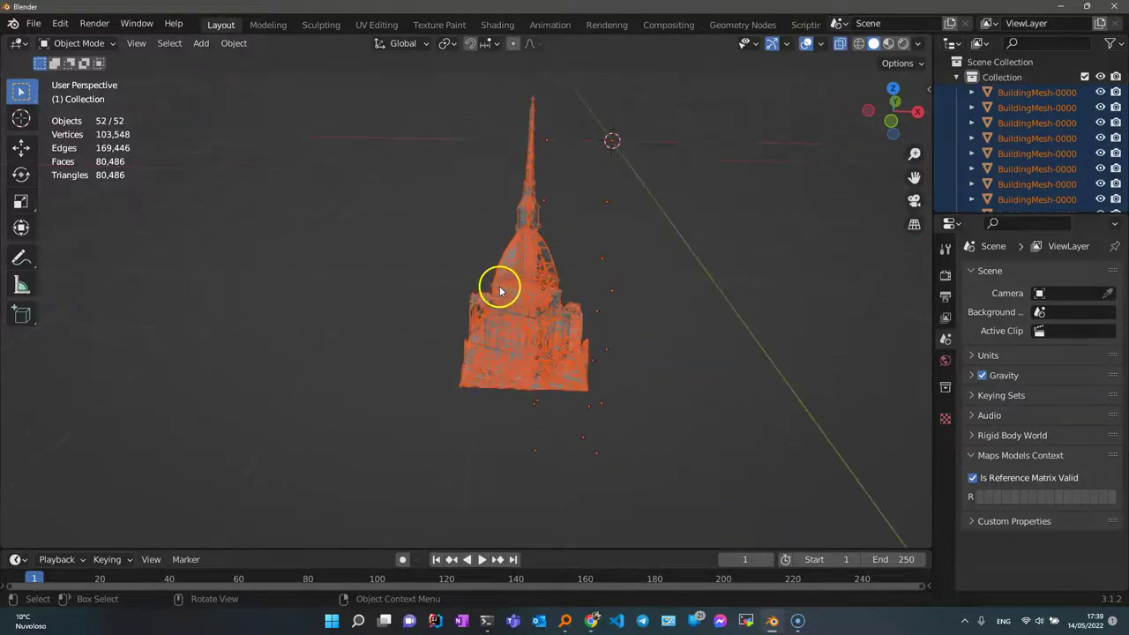
{"action": "scroll", "coordinate": [555, 237], "scroll_direction": "up", "scroll_amount": 1}
{"action": "scroll", "coordinate": [530, 208], "scroll_direction": "down", "scroll_amount": 2}
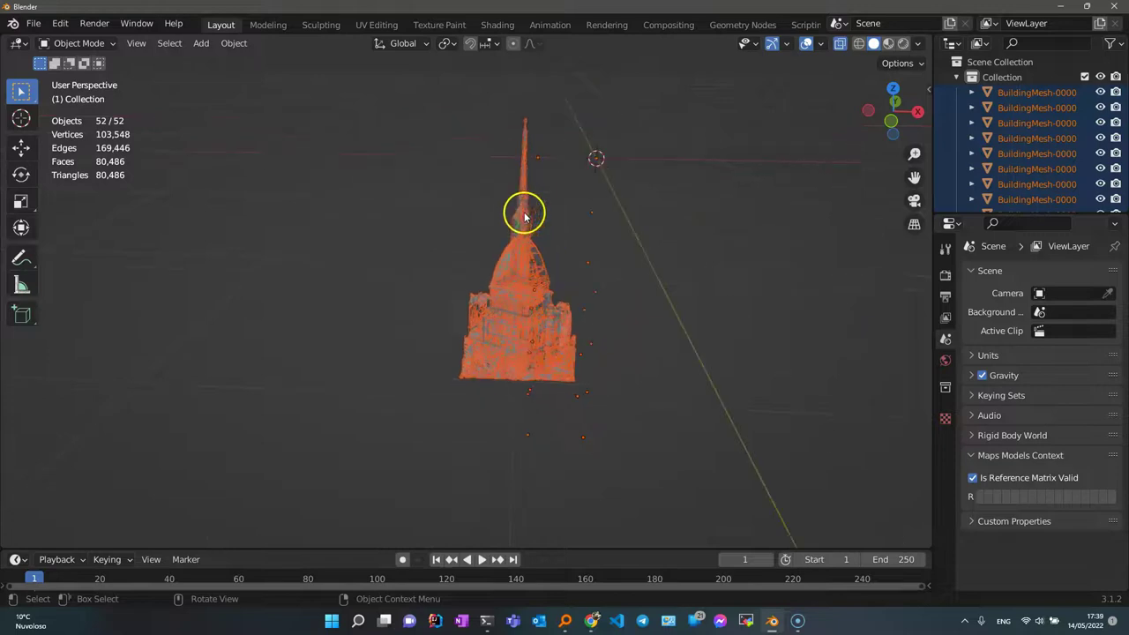
{"action": "left_click", "coordinate": [433, 126]}
{"action": "left_click_drag", "start_coordinate": [420, 95], "coordinate": [589, 424]}
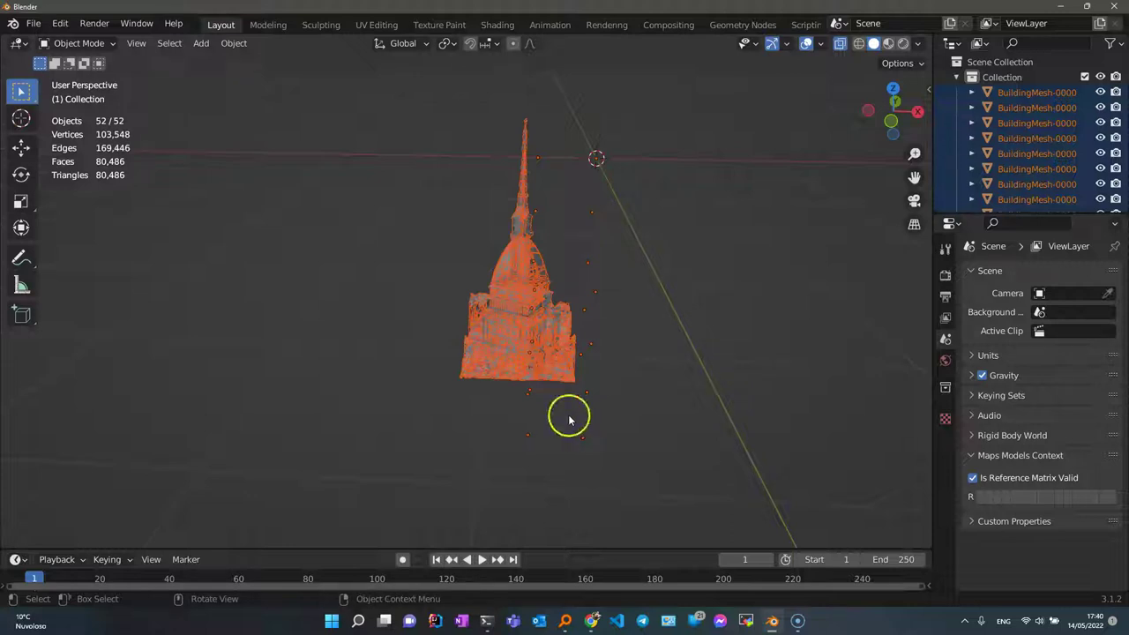
- Select all 52 tiles with one active and join them with Ctrl+J into BuildingMesh-00166
{"action": "left_click", "coordinate": [515, 350]}
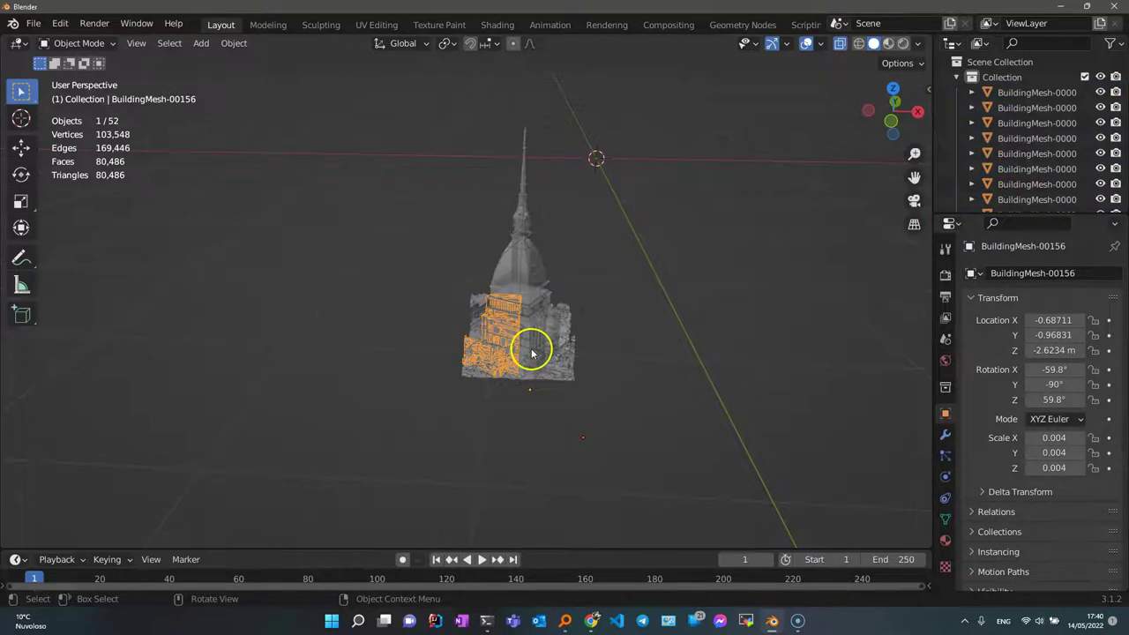
{"action": "key", "text": "Tab"}
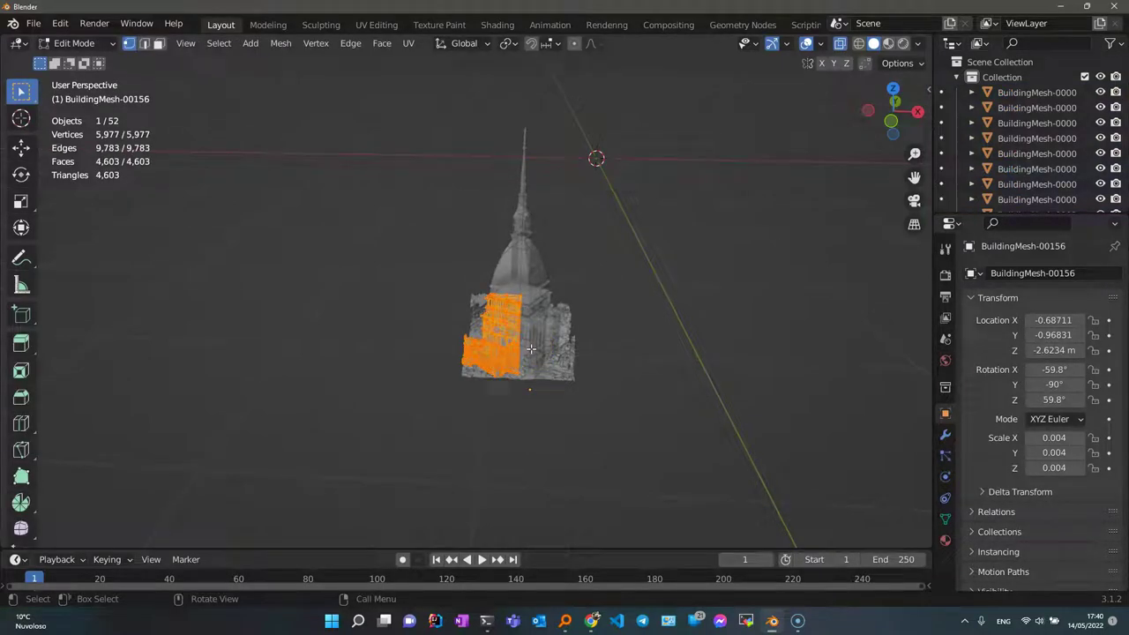
{"action": "key", "text": "alt+a"}
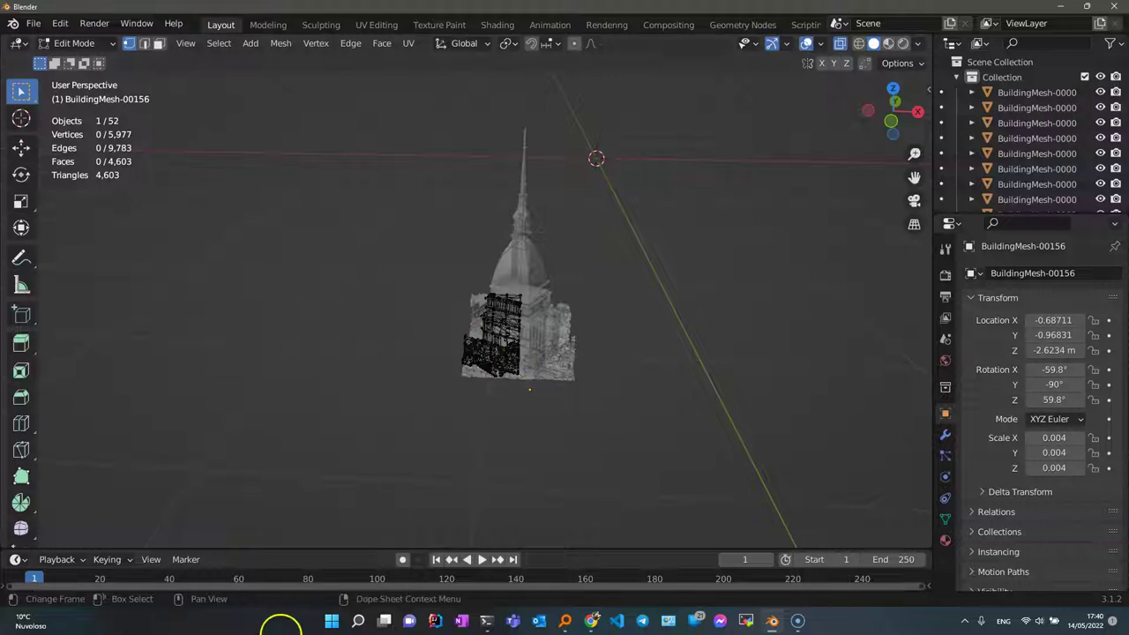
{"action": "key", "text": "Tab"}
{"action": "left_click", "coordinate": [541, 229]}
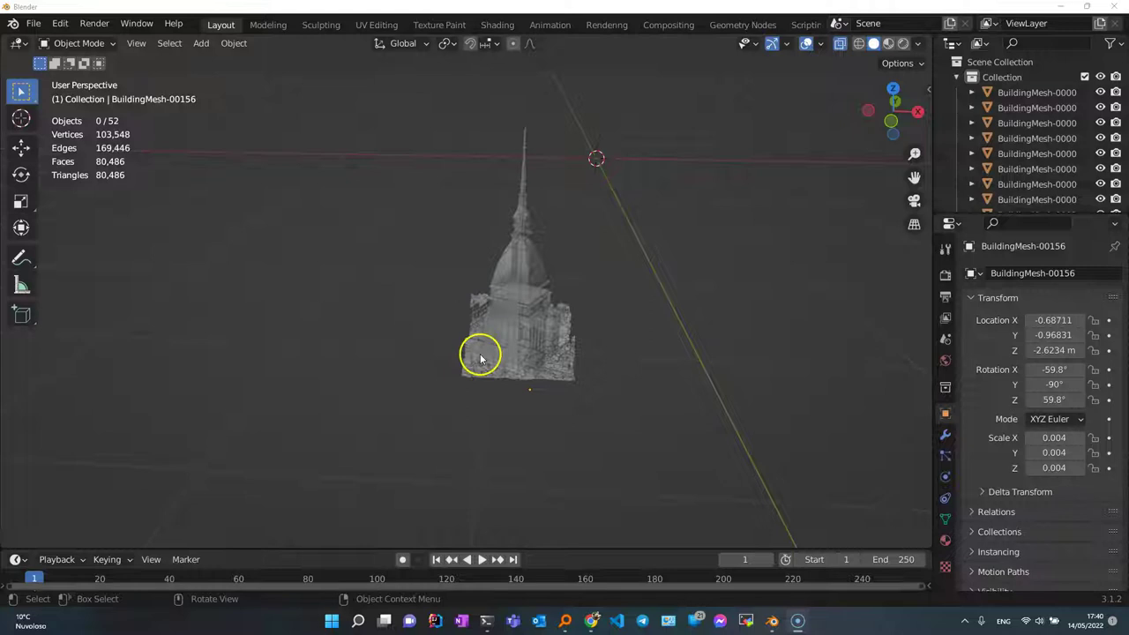
{"action": "left_click", "coordinate": [528, 325]}
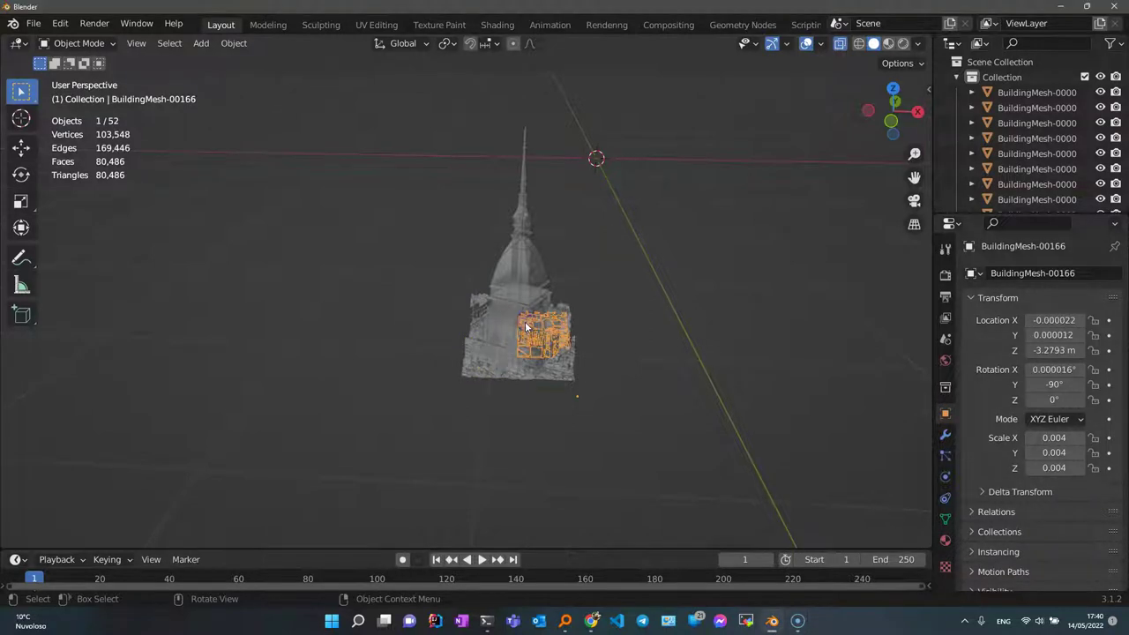
{"action": "key", "text": "a"}
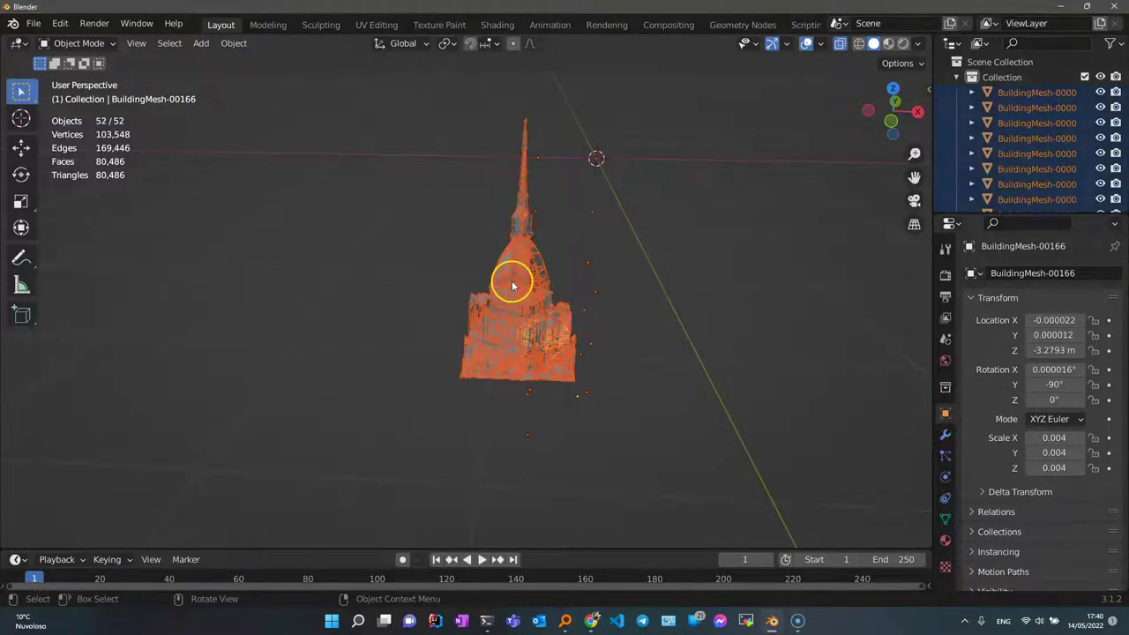
{"action": "key", "text": "ctrl+j"}
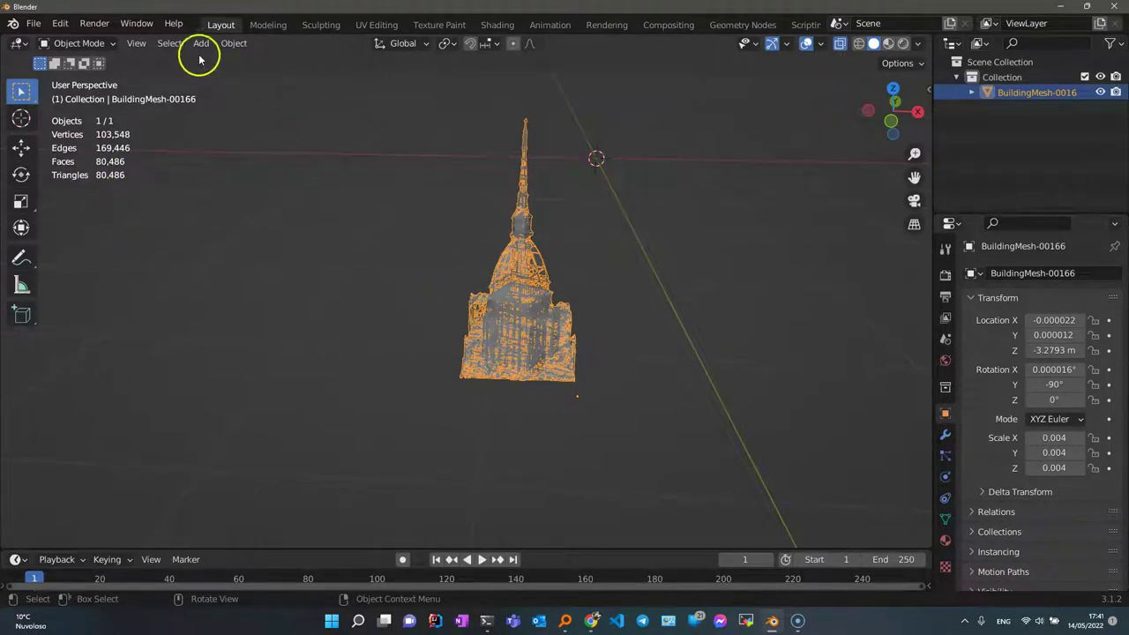
- In Edit Mode, run Mesh > Merge > By Distance, removing 79,691 duplicate vertices
{"action": "key", "text": "Tab"}
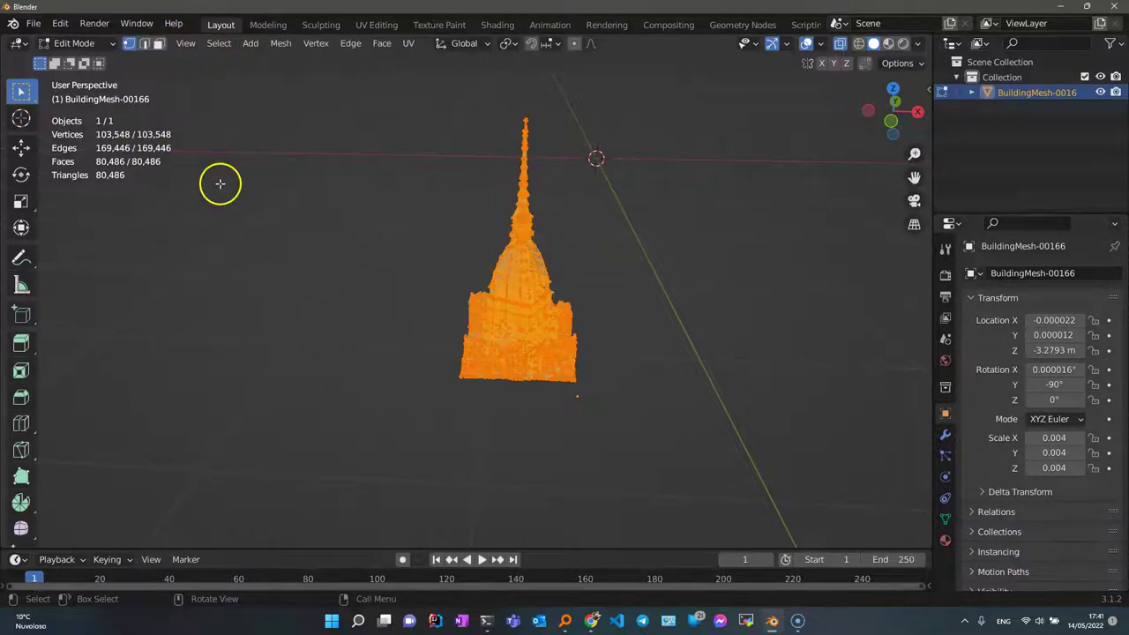
{"action": "left_click", "coordinate": [277, 46]}
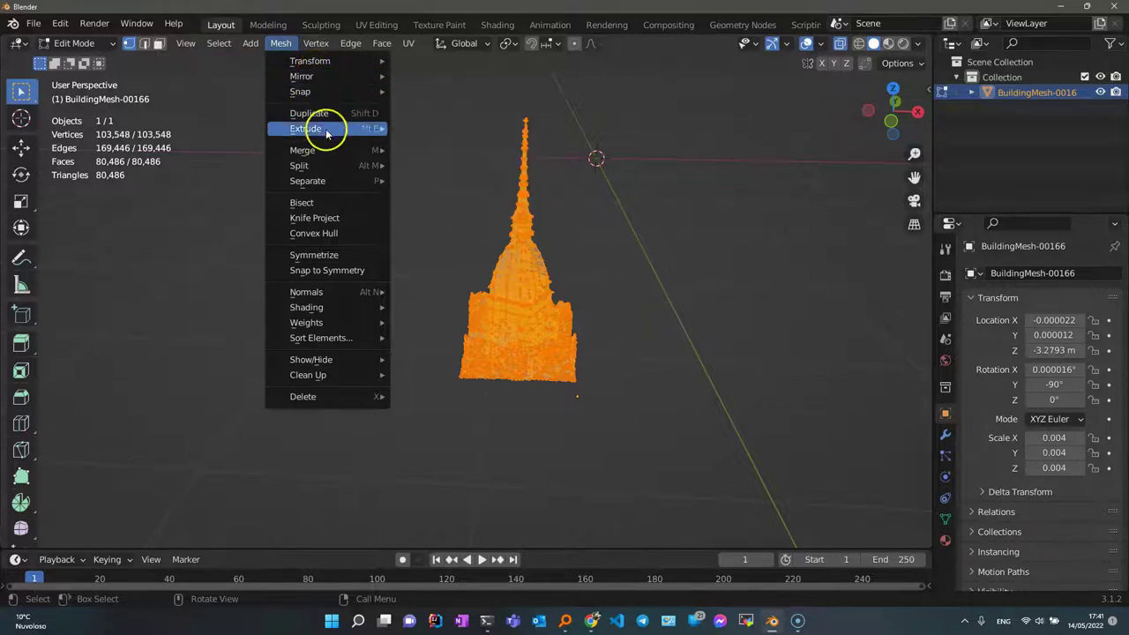
{"action": "mouse_move", "coordinate": [303, 150]}
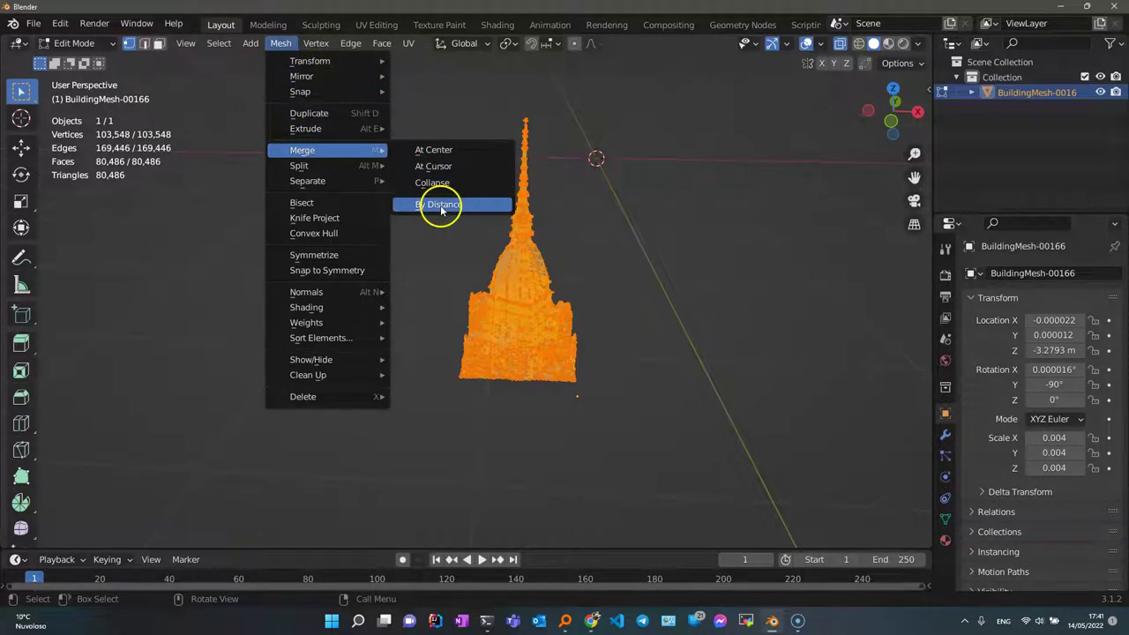
{"action": "left_click", "coordinate": [441, 208]}
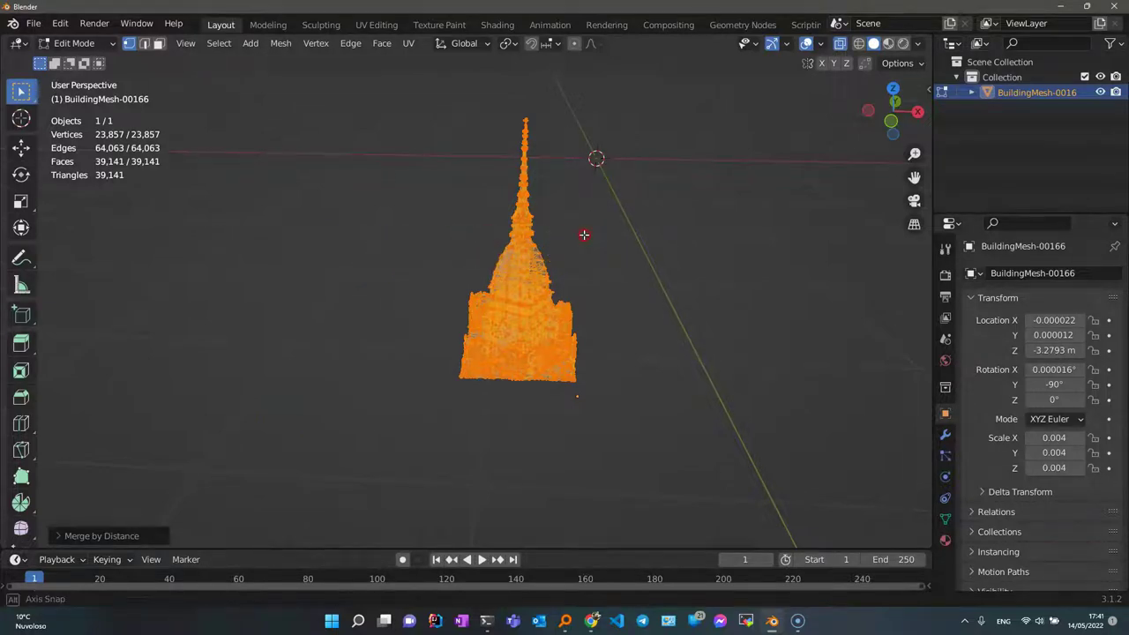
{"action": "middle_click_drag", "start_coordinate": [583, 237], "coordinate": [483, 223]}
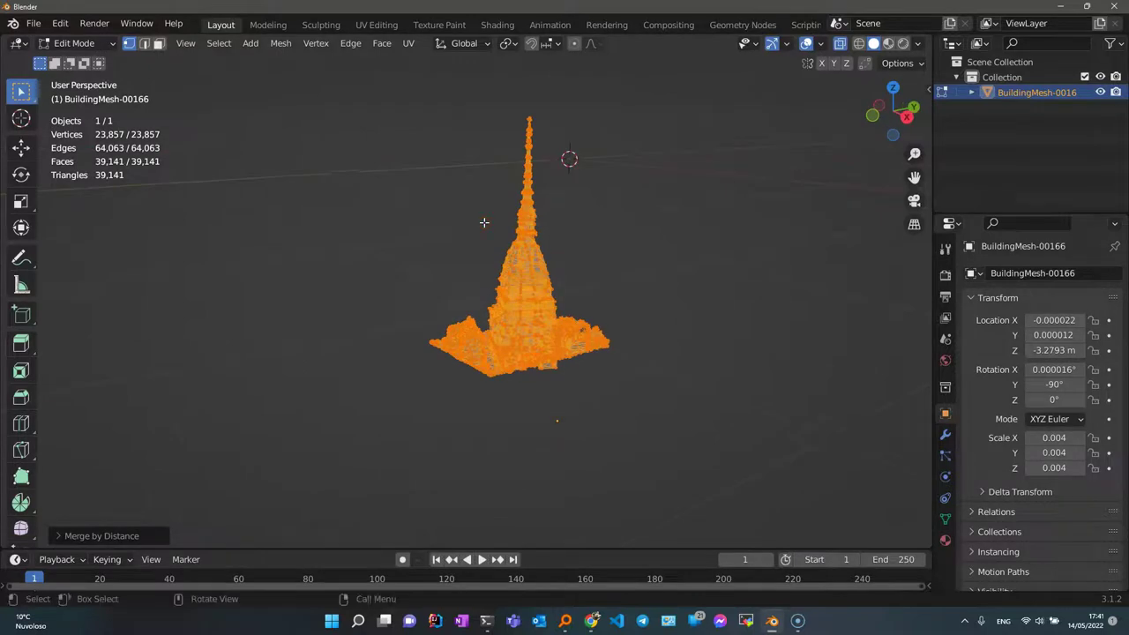
- From the front view, move the geometry so its base sits on the ground line
{"action": "key", "text": "KP_1"}
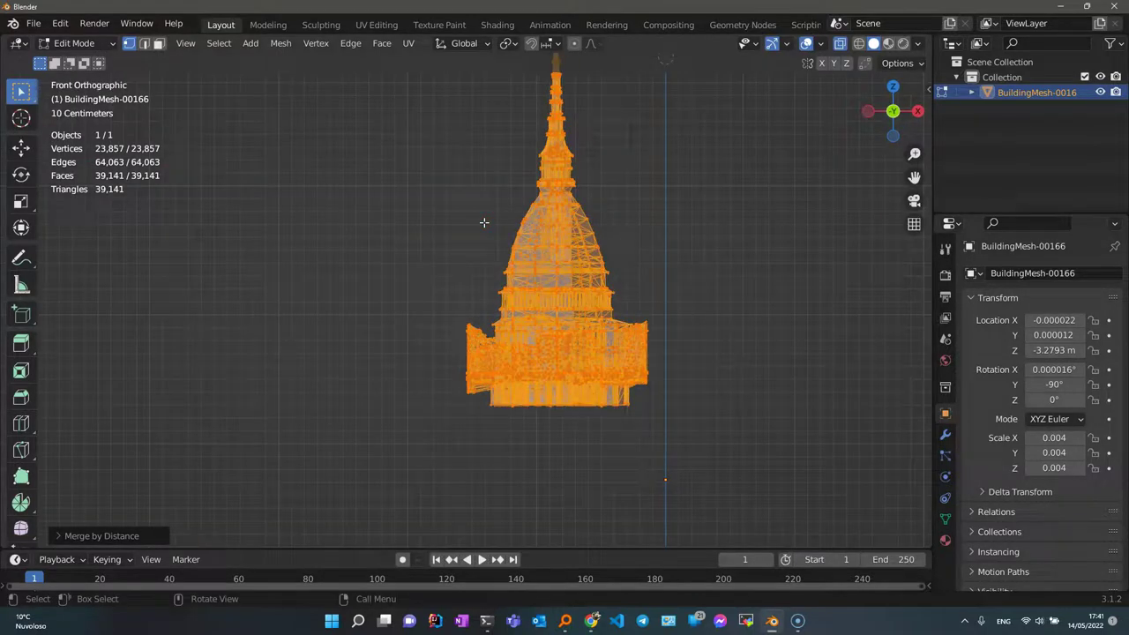
{"action": "scroll", "coordinate": [484, 223], "scroll_direction": "down", "scroll_amount": 3}
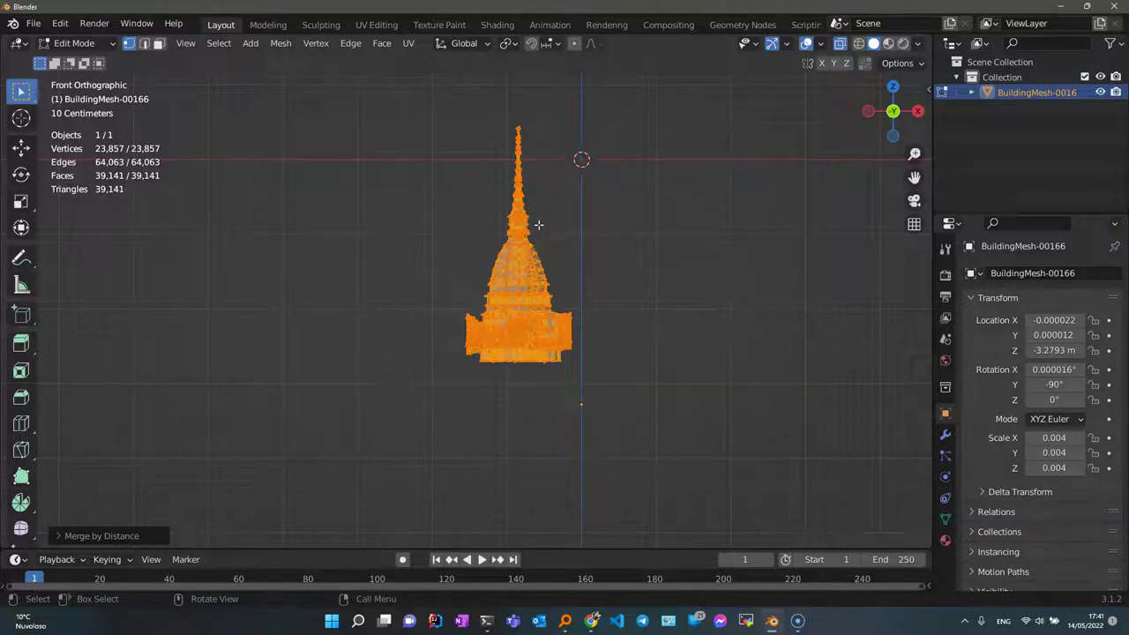
{"action": "key", "text": "g"}
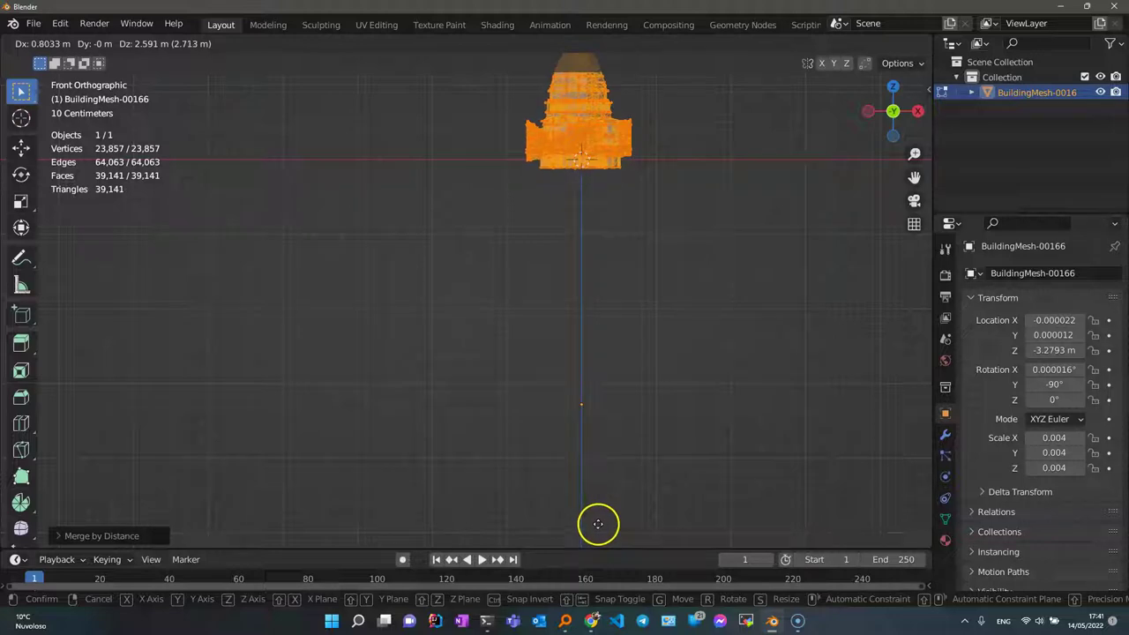
{"action": "left_click", "coordinate": [597, 523]}
{"action": "scroll", "coordinate": [605, 569], "scroll_direction": "down", "scroll_amount": 1}
{"action": "scroll", "coordinate": [454, 373], "scroll_direction": "down", "scroll_amount": 1}
{"action": "scroll", "coordinate": [454, 372], "scroll_direction": "down", "scroll_amount": 2}
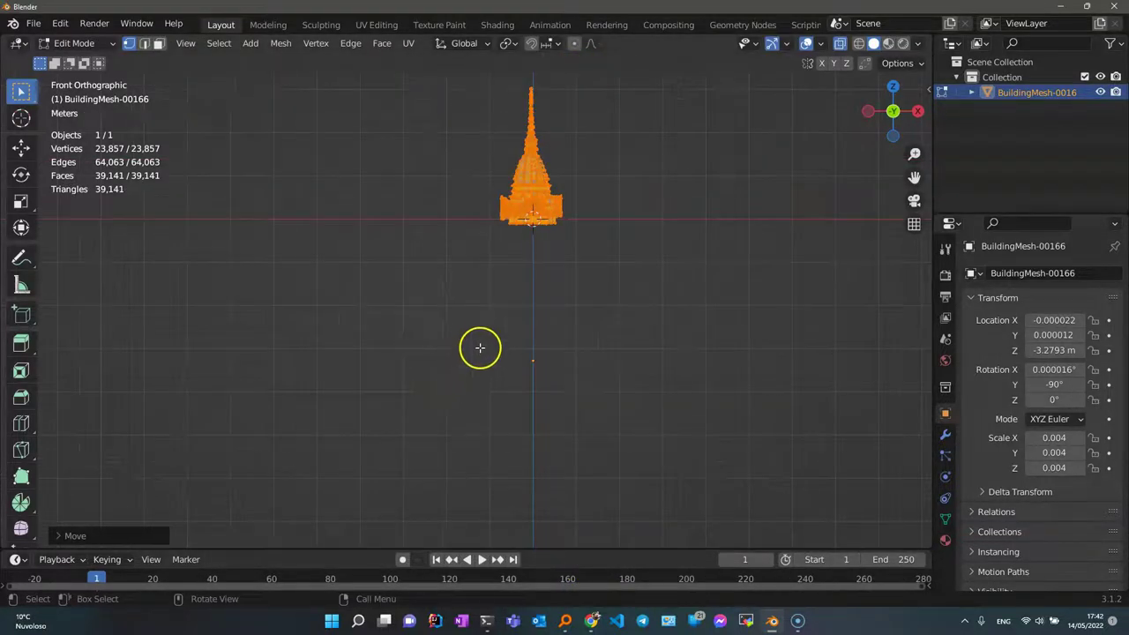
{"action": "mouse_move", "coordinate": [479, 341]}
{"action": "middle_mouse_down", "text": "shift"}
{"action": "mouse_move", "coordinate": [504, 473]}
{"action": "mouse_move", "coordinate": [517, 489]}
{"action": "middle_mouse_up", "text": "shift"}
{"action": "scroll", "coordinate": [526, 463], "scroll_direction": "up", "scroll_amount": 3}
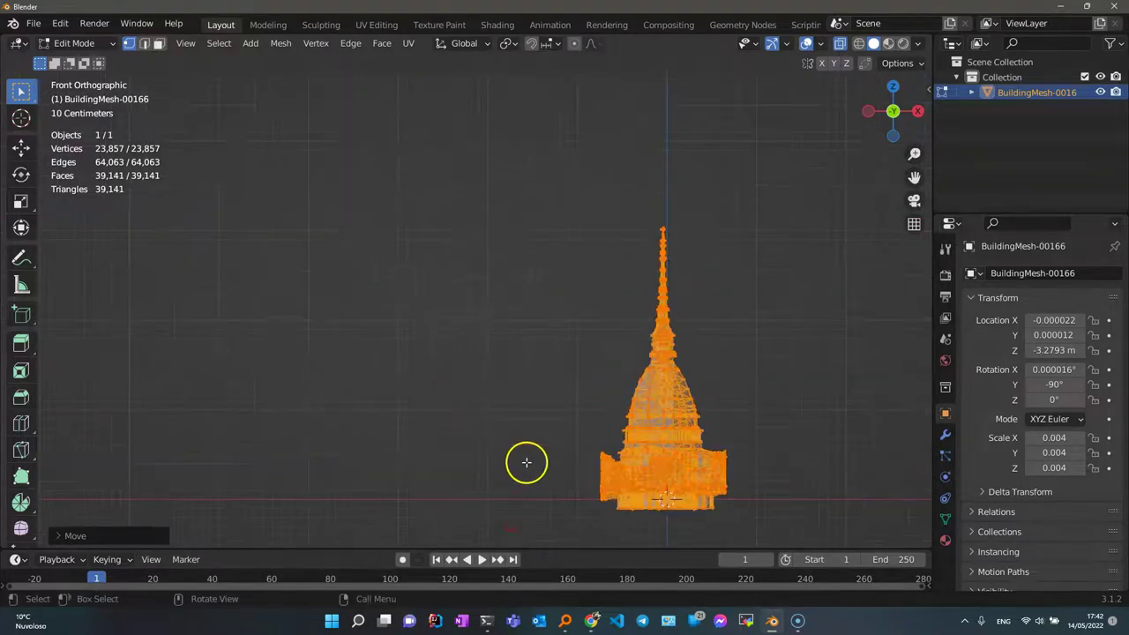
{"action": "key", "text": "g"}
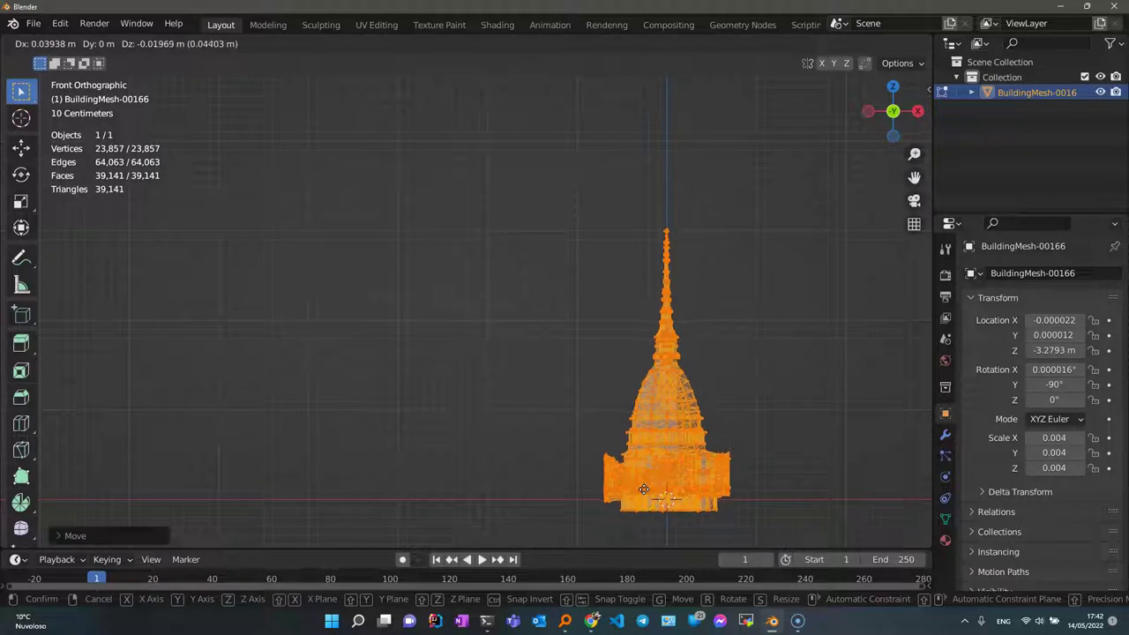
{"action": "left_click", "coordinate": [644, 490]}
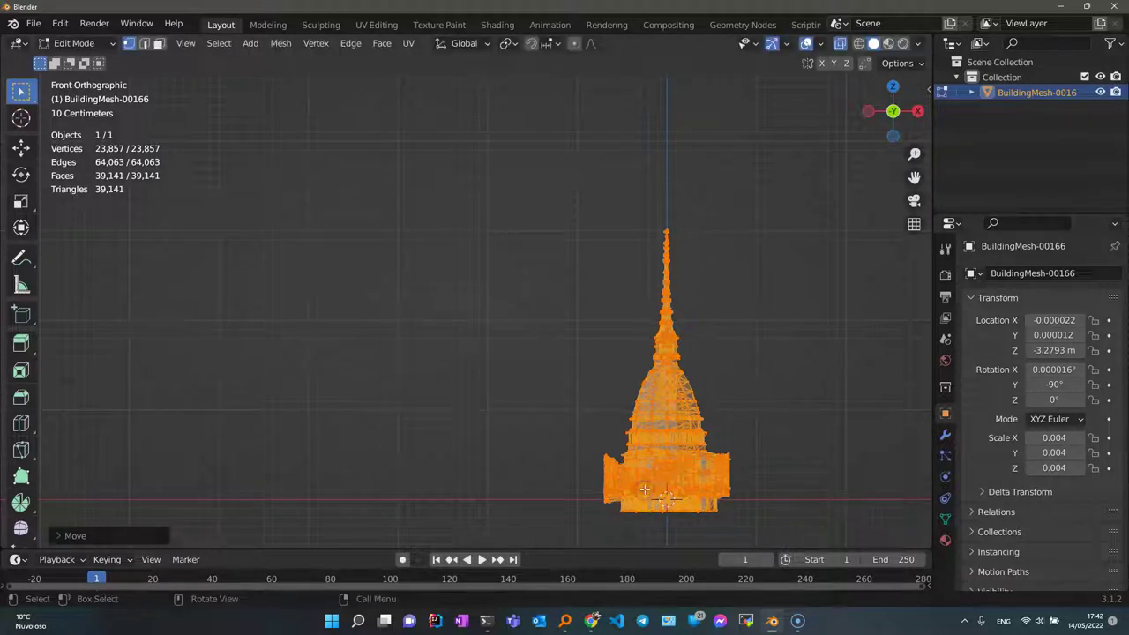
- From the right view, shift the geometry to centre it, then return to Object Mode
{"action": "key", "text": "KP_3"}
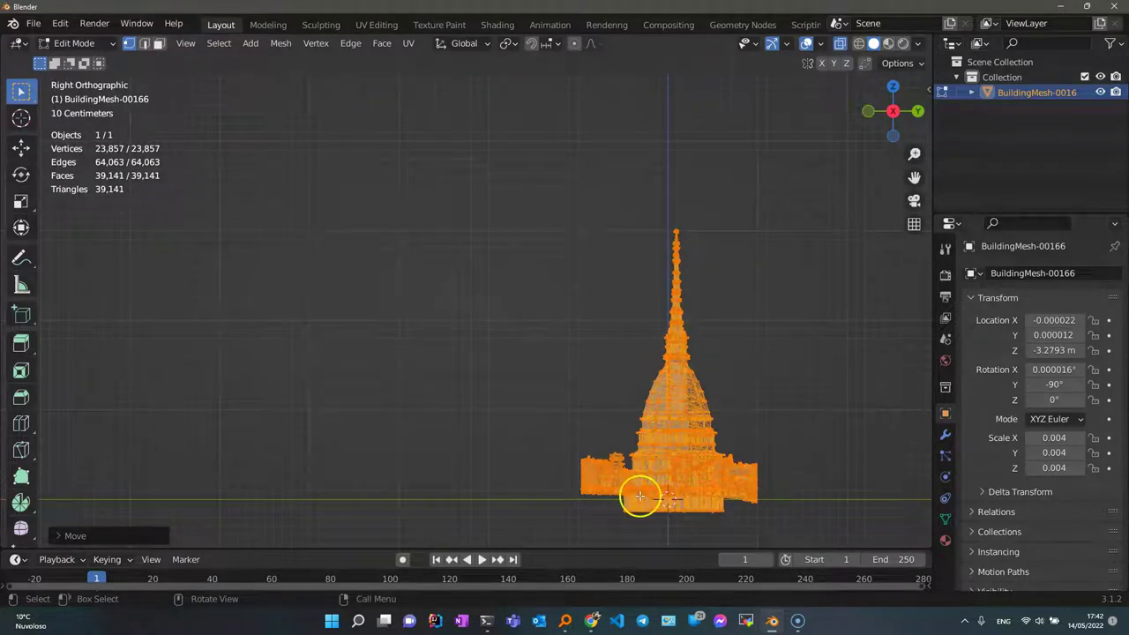
{"action": "key", "text": "g"}
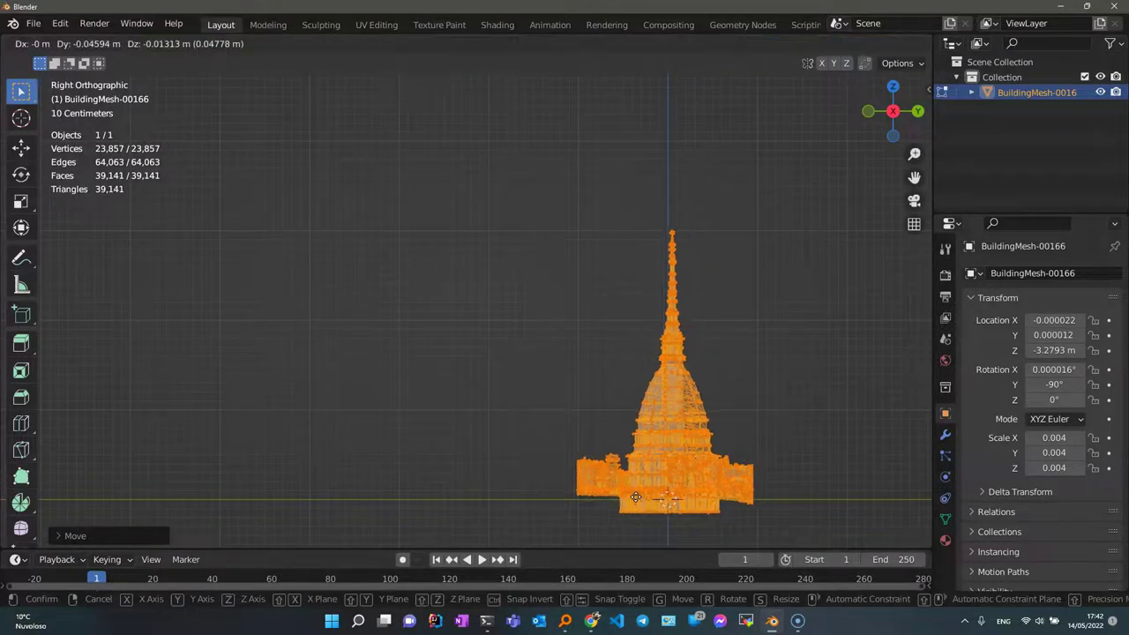
{"action": "left_click", "coordinate": [632, 500]}
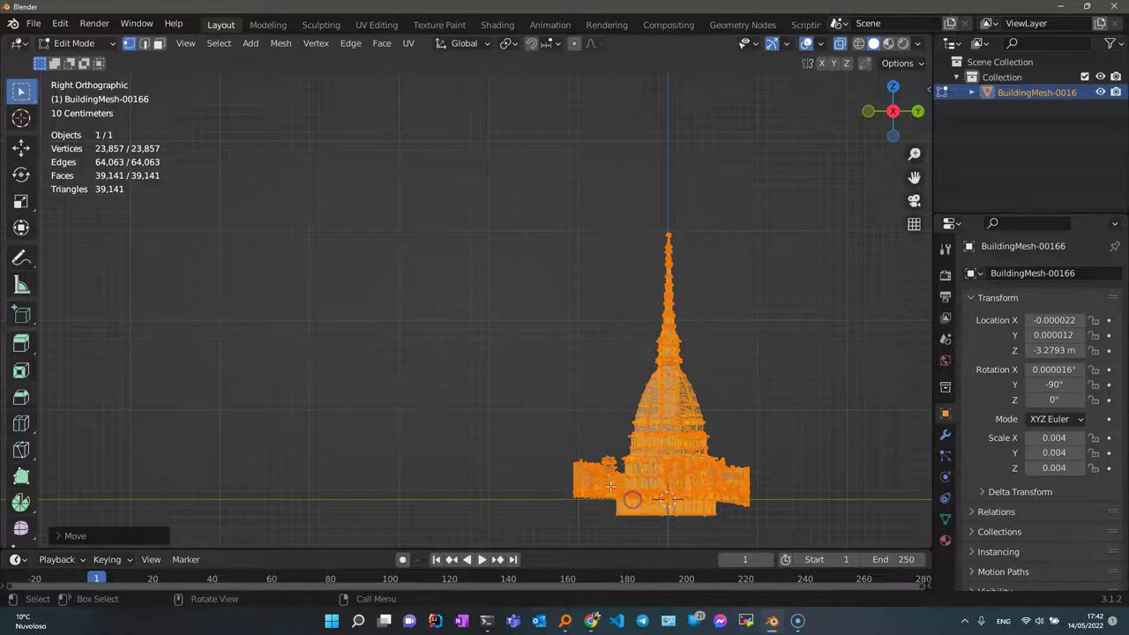
{"action": "scroll", "coordinate": [592, 467], "scroll_direction": "down", "scroll_amount": 3}
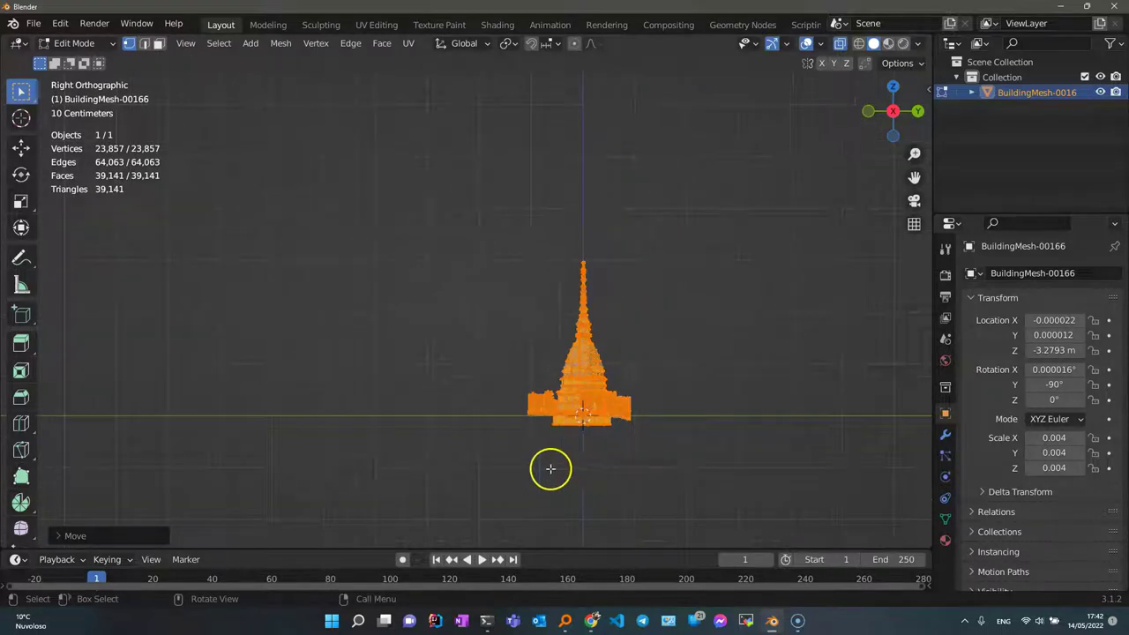
{"action": "key", "text": "Tab"}
{"action": "mouse_move", "coordinate": [553, 443]}
{"action": "middle_mouse_down"}
{"action": "mouse_move", "coordinate": [668, 401]}
{"action": "mouse_move", "coordinate": [630, 434]}
{"action": "middle_mouse_up"}
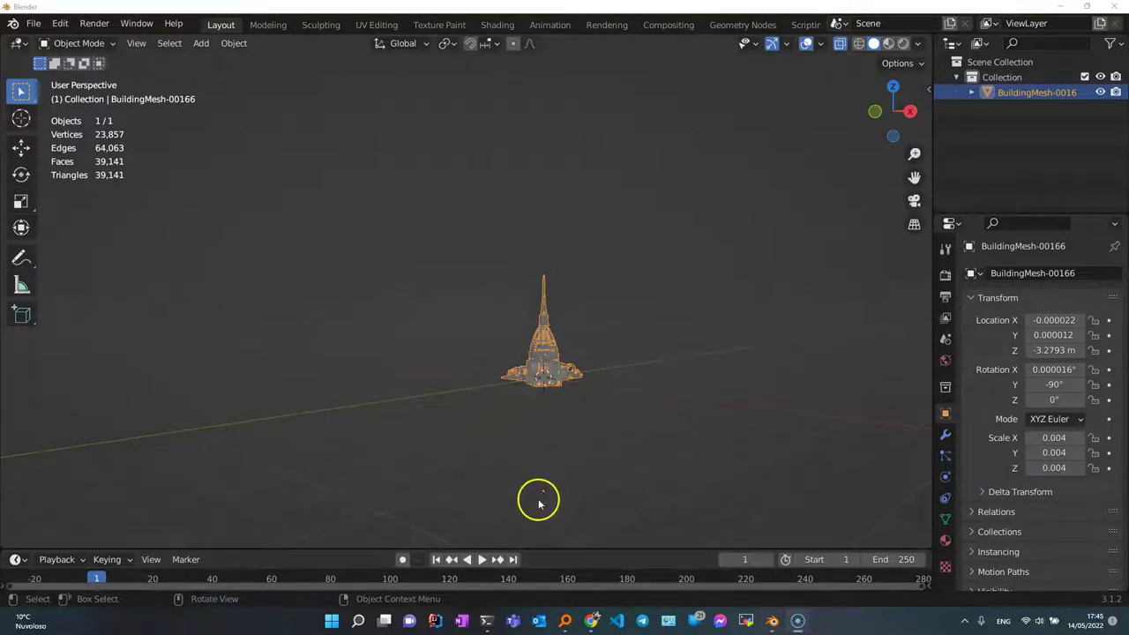
{"action": "mouse_move", "coordinate": [559, 409]}
{"action": "middle_mouse_down"}
{"action": "mouse_move", "coordinate": [516, 394]}
{"action": "mouse_move", "coordinate": [524, 417]}
{"action": "middle_mouse_up"}
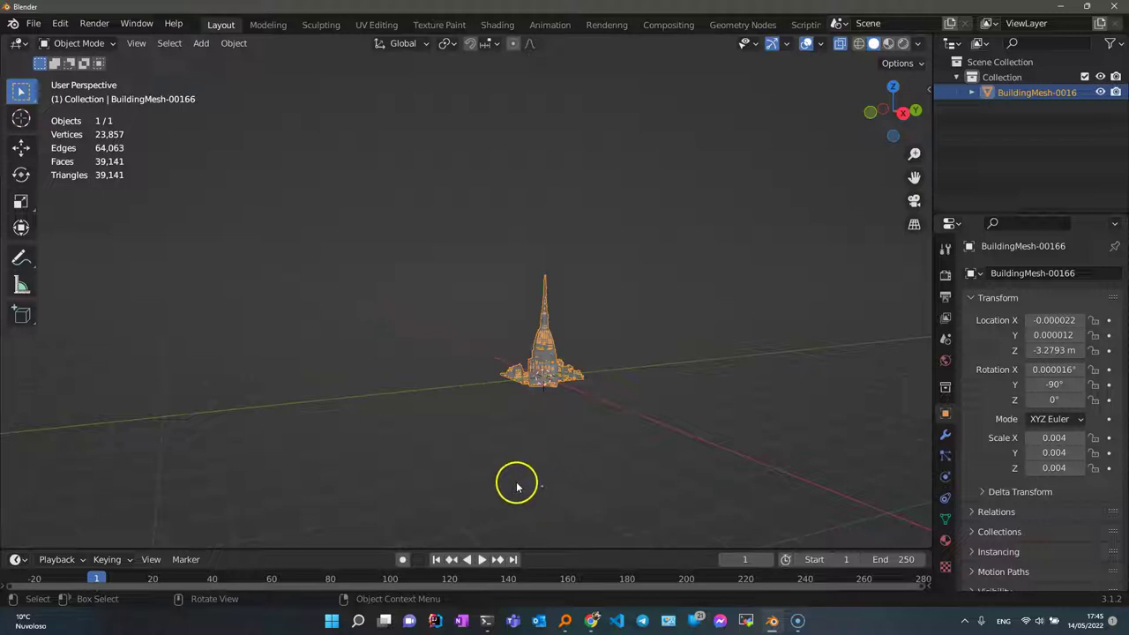
{"action": "middle_click_drag", "start_coordinate": [527, 438], "coordinate": [501, 390]}
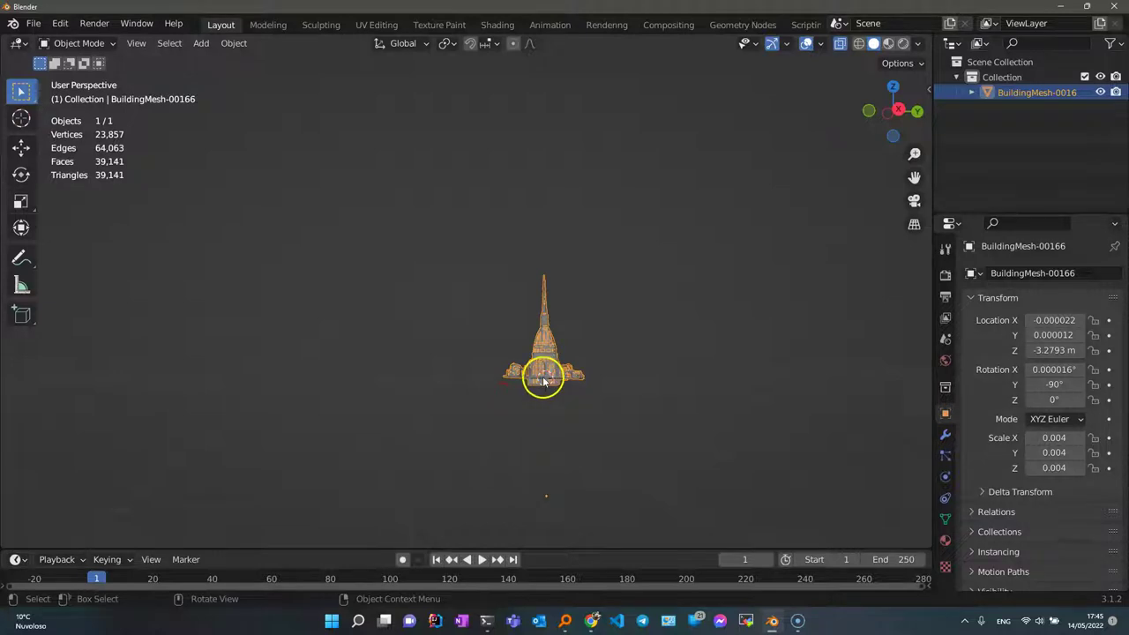
{"action": "mouse_move", "coordinate": [546, 381]}
{"action": "middle_mouse_down"}
{"action": "mouse_move", "coordinate": [574, 424]}
{"action": "mouse_move", "coordinate": [555, 378]}
{"action": "middle_mouse_up"}
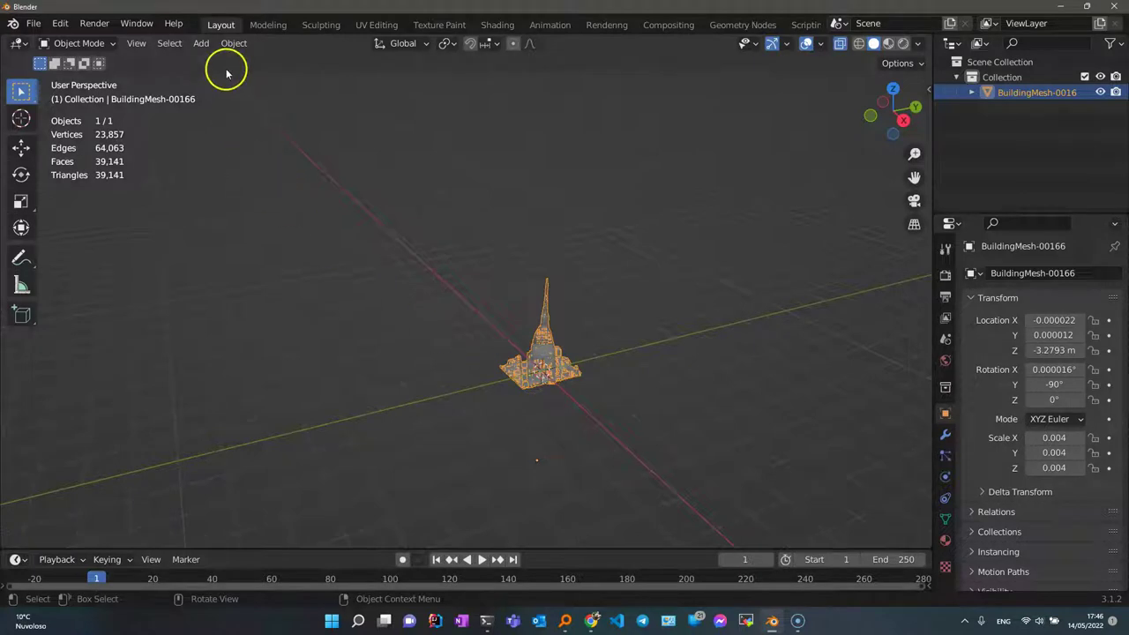
- Set the building's origin to the 3D cursor so its location reads 0 m on X, Y, Z
{"action": "left_click", "coordinate": [233, 43]}
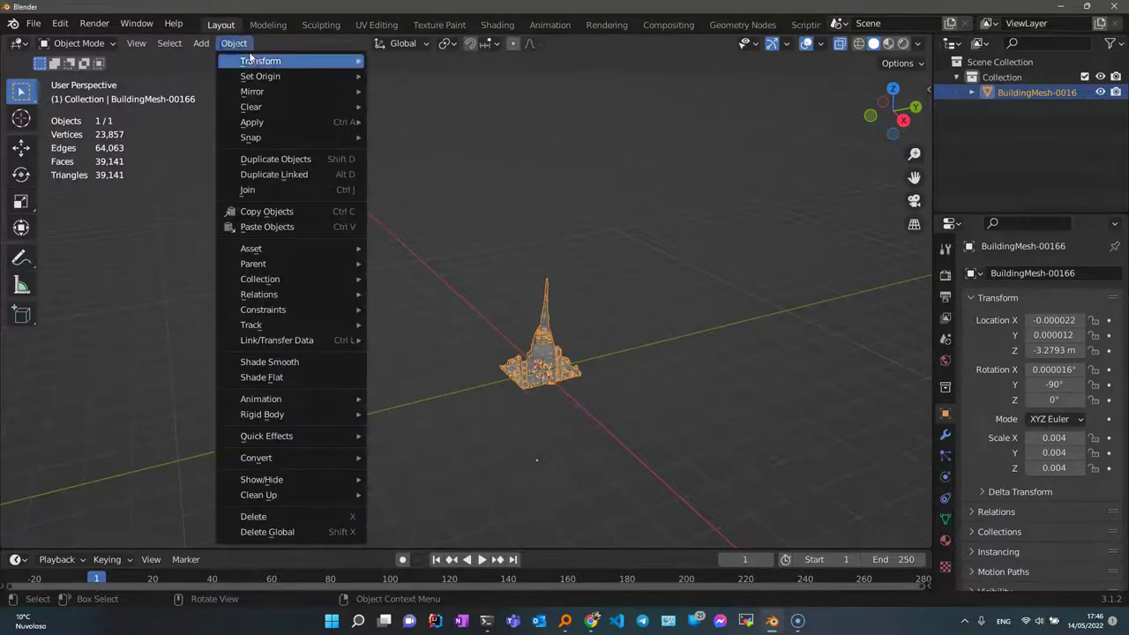
{"action": "mouse_move", "coordinate": [260, 76]}
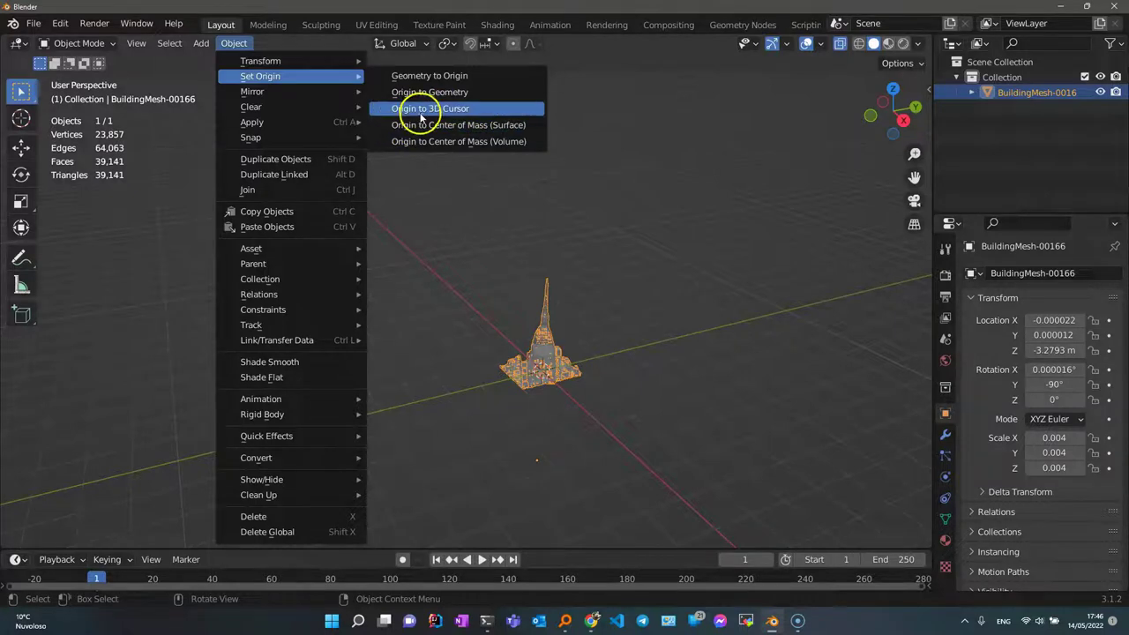
{"action": "left_click", "coordinate": [425, 111]}
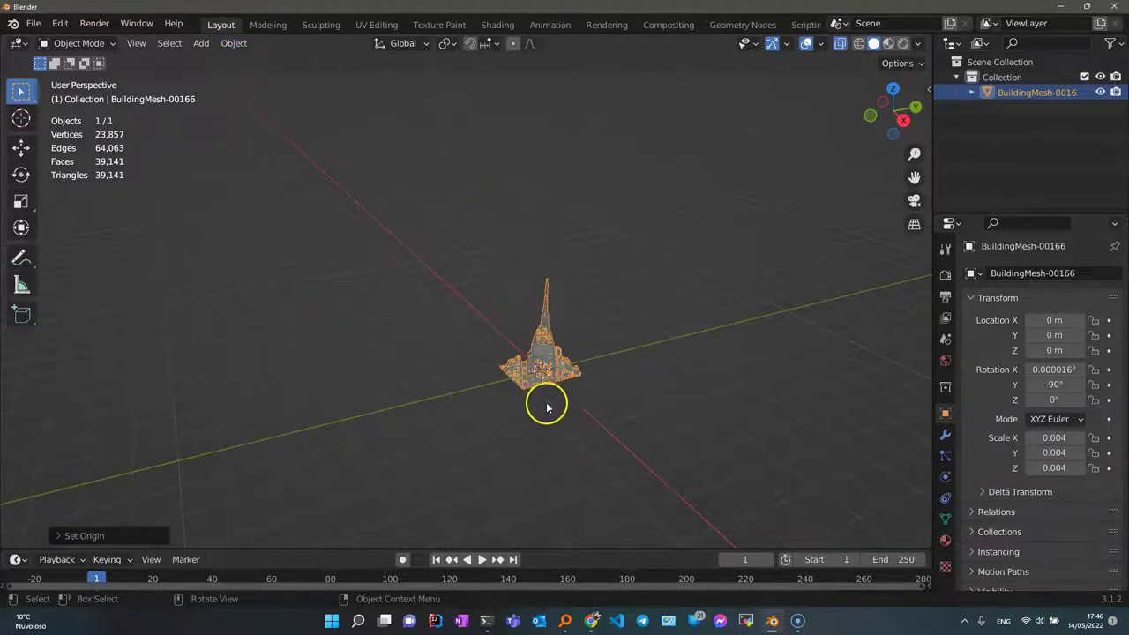
{"action": "mouse_move", "coordinate": [610, 356]}
{"action": "middle_mouse_down"}
{"action": "mouse_move", "coordinate": [556, 338]}
{"action": "mouse_move", "coordinate": [548, 307]}
{"action": "middle_mouse_up"}
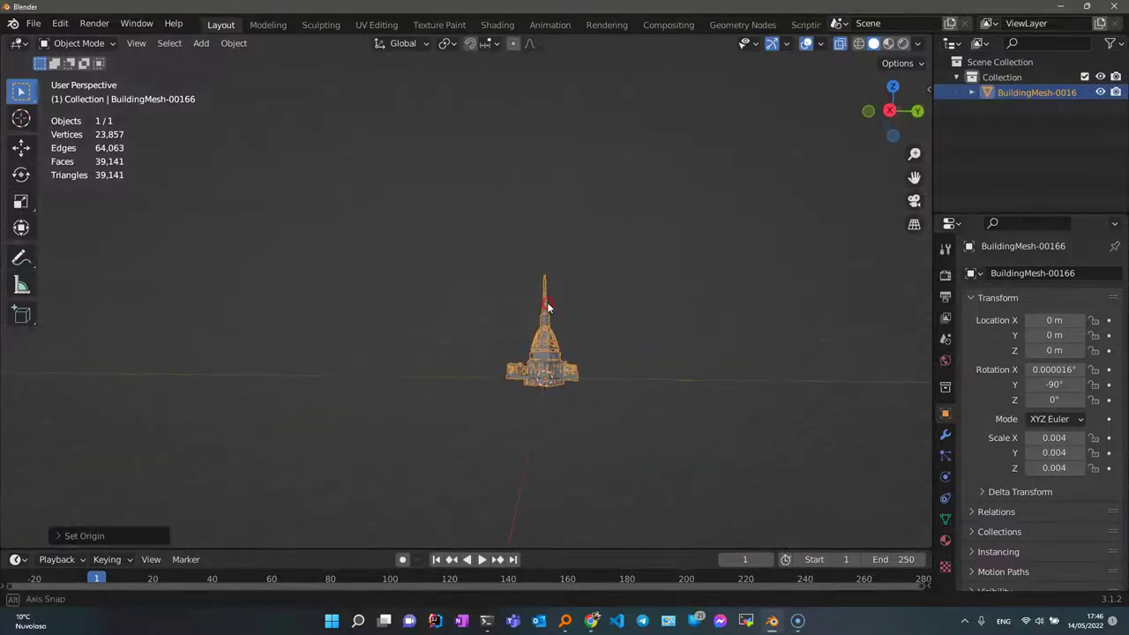
{"action": "scroll", "coordinate": [557, 322], "scroll_direction": "up", "scroll_amount": 2}
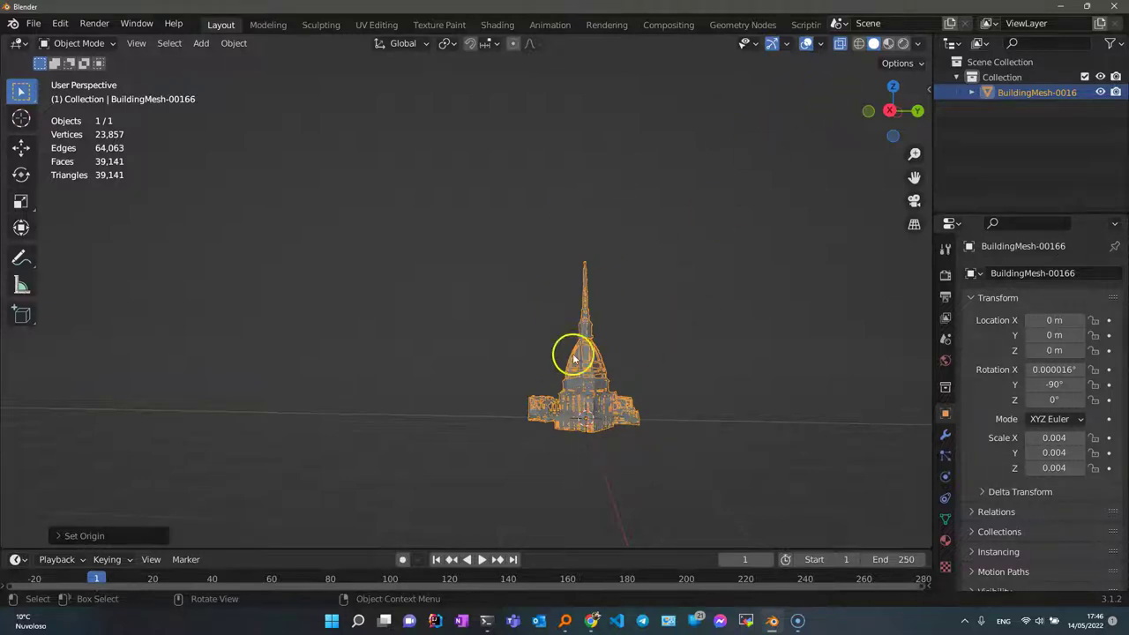
{"action": "mouse_move", "coordinate": [593, 412]}
{"action": "middle_mouse_down"}
{"action": "mouse_move", "coordinate": [658, 415]}
{"action": "mouse_move", "coordinate": [582, 415]}
{"action": "mouse_move", "coordinate": [612, 381]}
{"action": "mouse_move", "coordinate": [604, 421]}
{"action": "middle_mouse_up"}
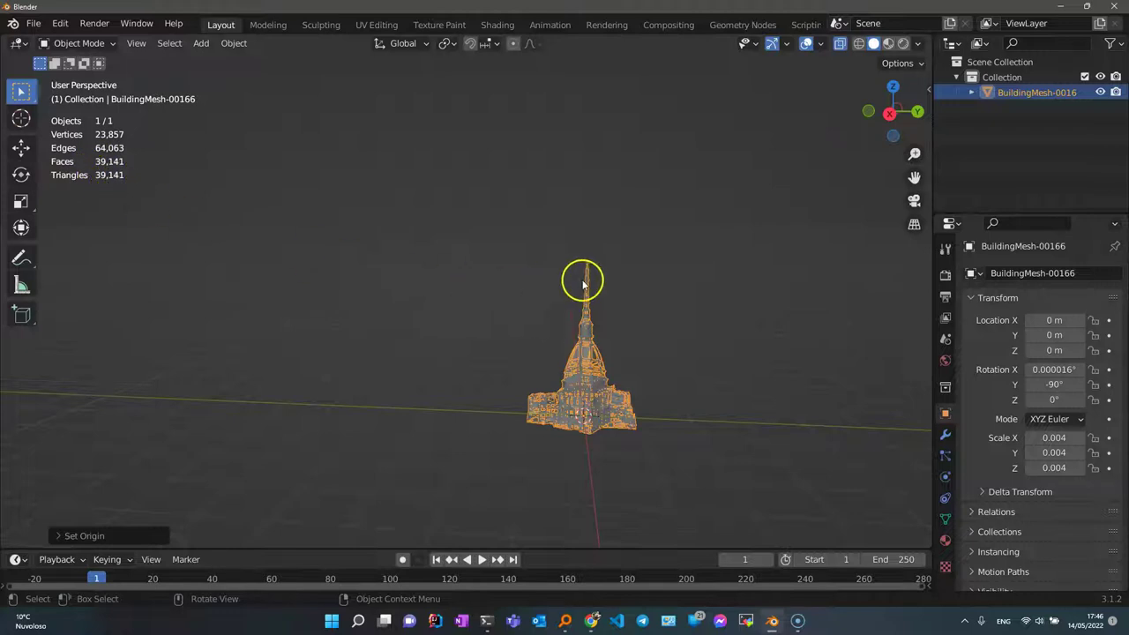
- Browse the BuildingMat material slots in the Material properties
{"action": "left_click", "coordinate": [946, 540]}
{"action": "scroll", "coordinate": [1023, 300], "scroll_direction": "down", "scroll_amount": 20}
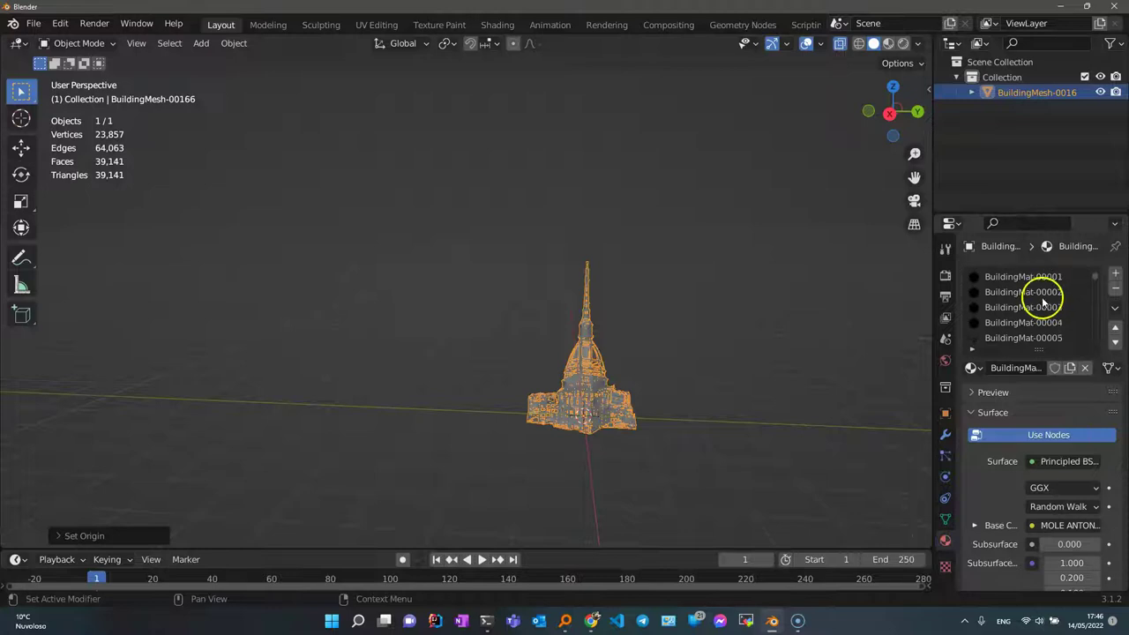
{"action": "scroll", "coordinate": [1021, 316], "scroll_direction": "down", "scroll_amount": 10}
{"action": "scroll", "coordinate": [1021, 325], "scroll_direction": "up", "scroll_amount": 3}
{"action": "scroll", "coordinate": [1019, 321], "scroll_direction": "down", "scroll_amount": 3}
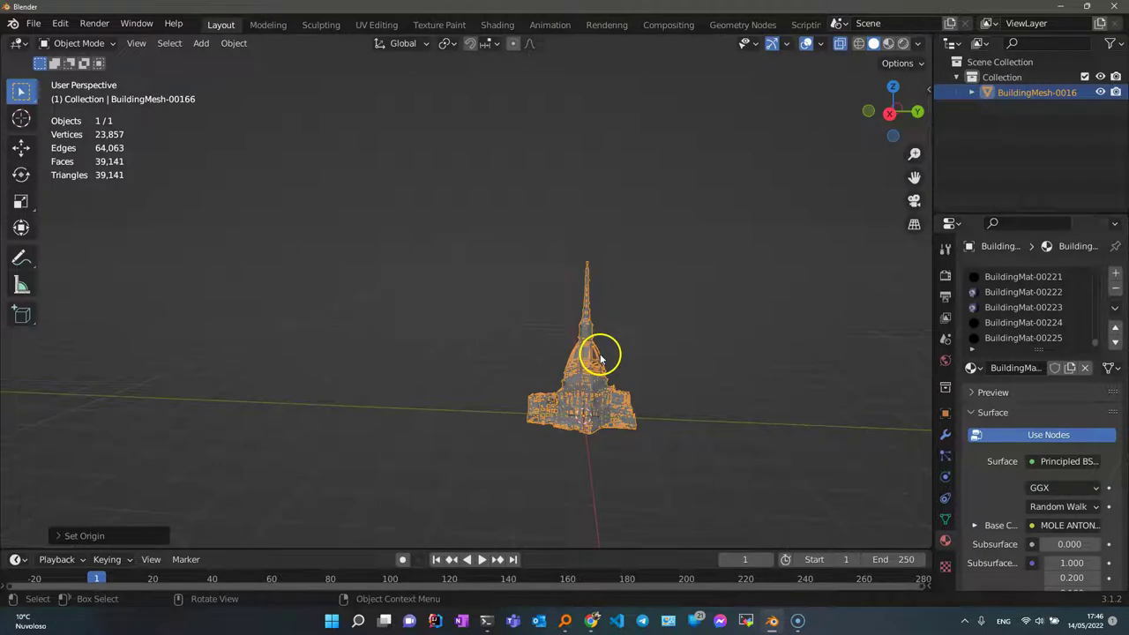
- Switch the viewport to Material Preview shading and centre the textured building
{"action": "left_click", "coordinate": [890, 43]}
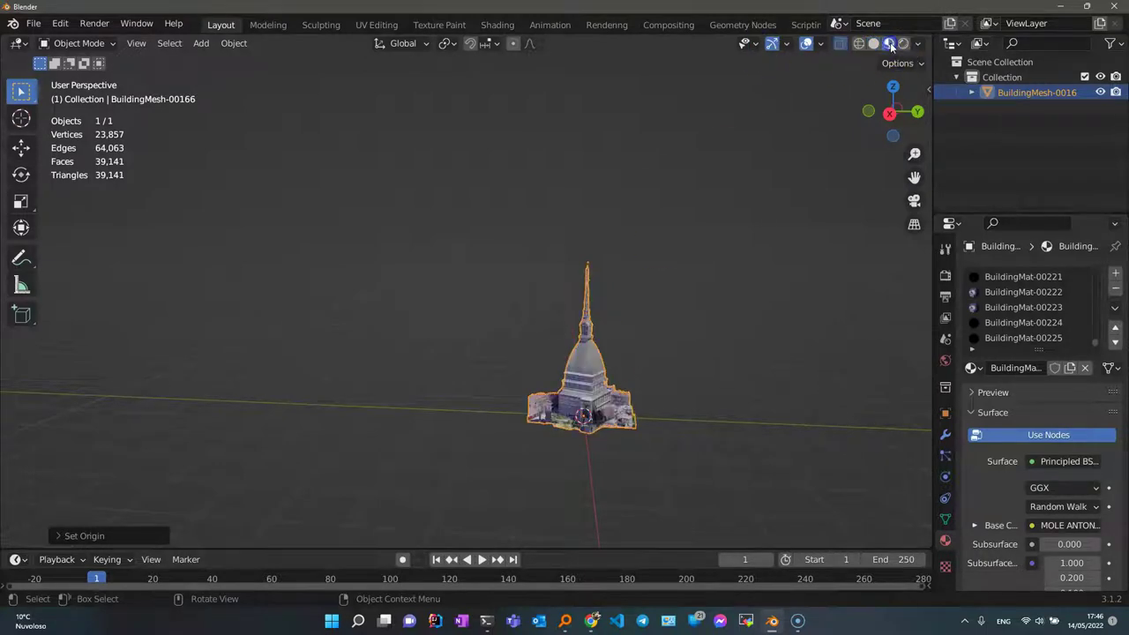
{"action": "scroll", "coordinate": [612, 357], "scroll_direction": "up", "scroll_amount": 1}
{"action": "scroll", "coordinate": [613, 340], "scroll_direction": "up", "scroll_amount": 1}
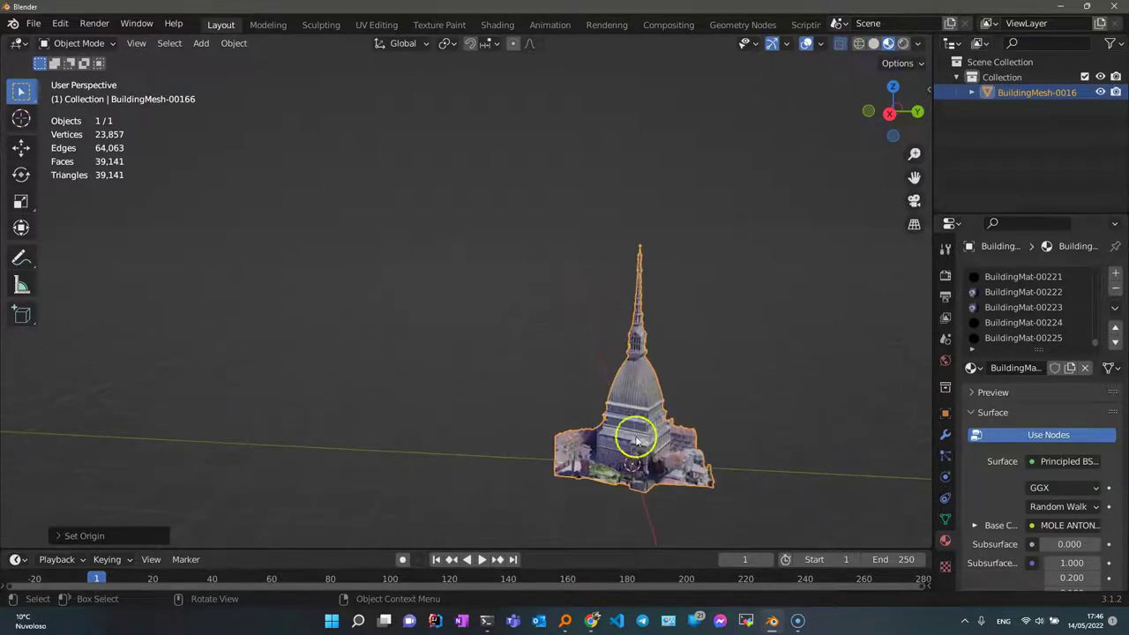
{"action": "mouse_move", "coordinate": [640, 472]}
{"action": "middle_mouse_down", "text": "shift"}
{"action": "mouse_move", "coordinate": [488, 333]}
{"action": "mouse_move", "coordinate": [537, 327]}
{"action": "mouse_move", "coordinate": [430, 328]}
{"action": "mouse_move", "coordinate": [336, 374]}
{"action": "mouse_move", "coordinate": [365, 327]}
{"action": "mouse_move", "coordinate": [338, 335]}
{"action": "mouse_move", "coordinate": [486, 324]}
{"action": "middle_mouse_up", "text": "shift"}
{"action": "left_click", "coordinate": [548, 318]}
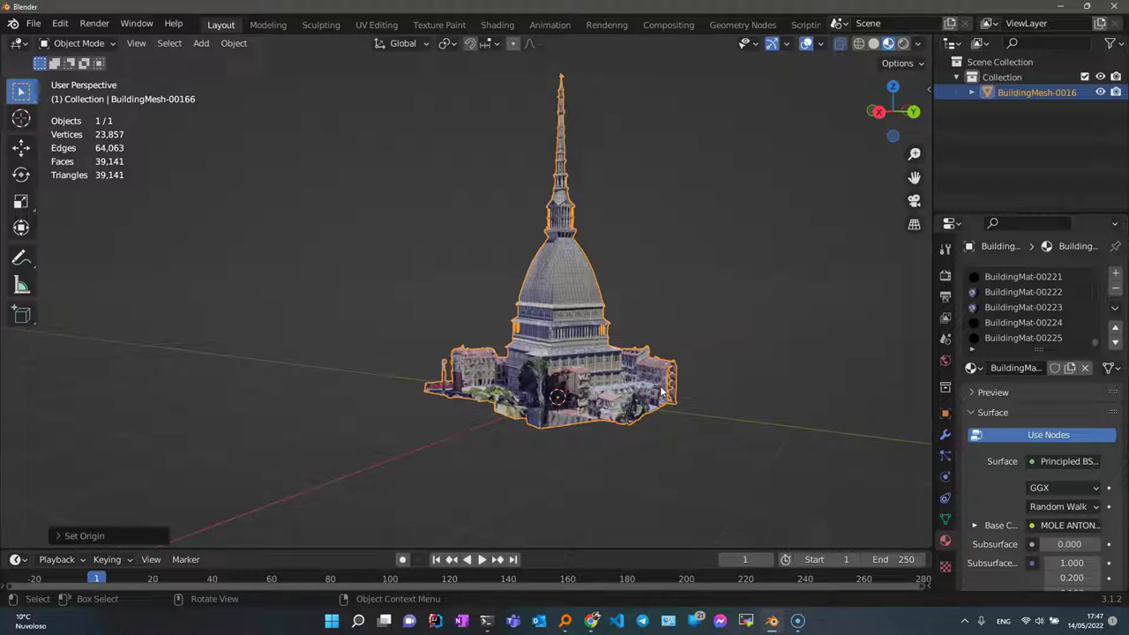
- Rename the building object in the Outliner
{"action": "left_click", "coordinate": [1022, 98]}
{"action": "double_click", "coordinate": [1021, 93]}
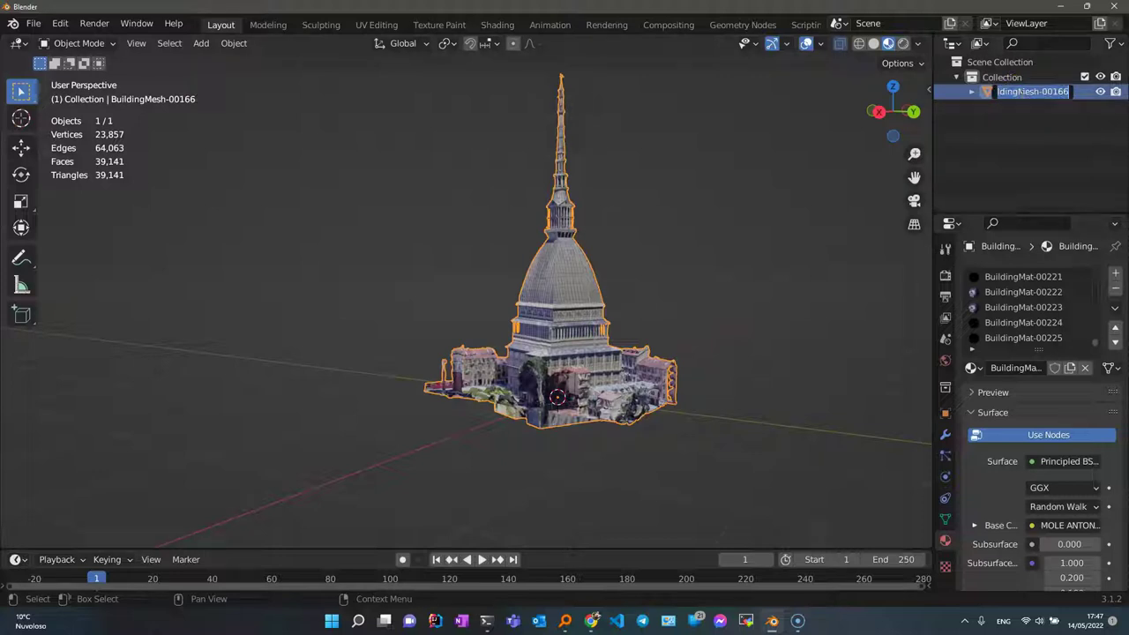
{"action": "type", "text": "mole da"}
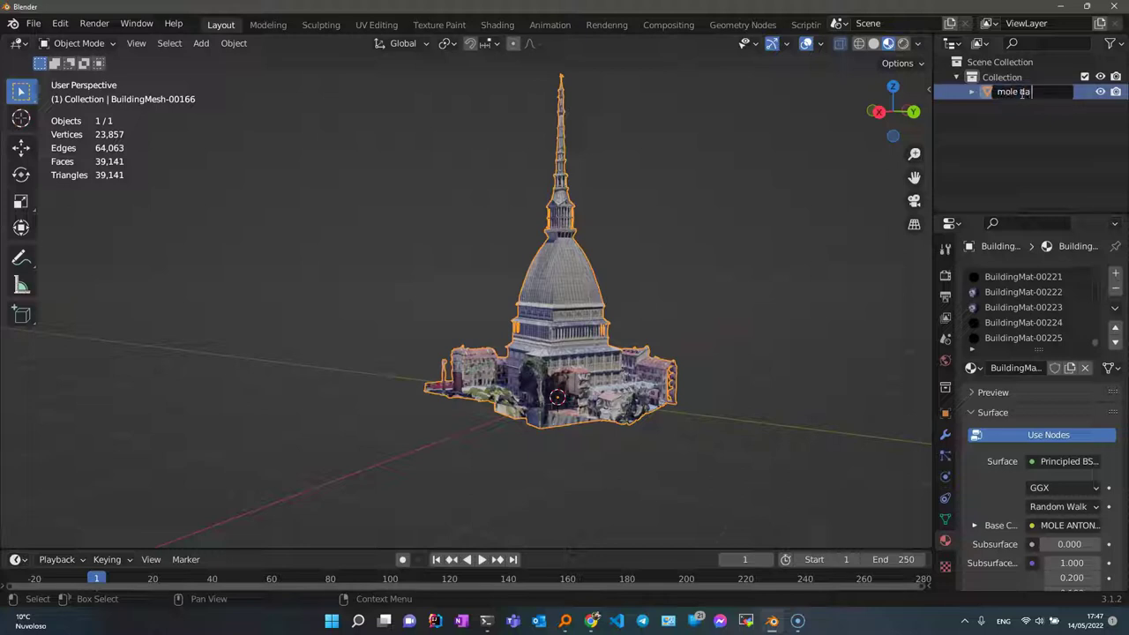
{"action": "key", "text": "Return"}
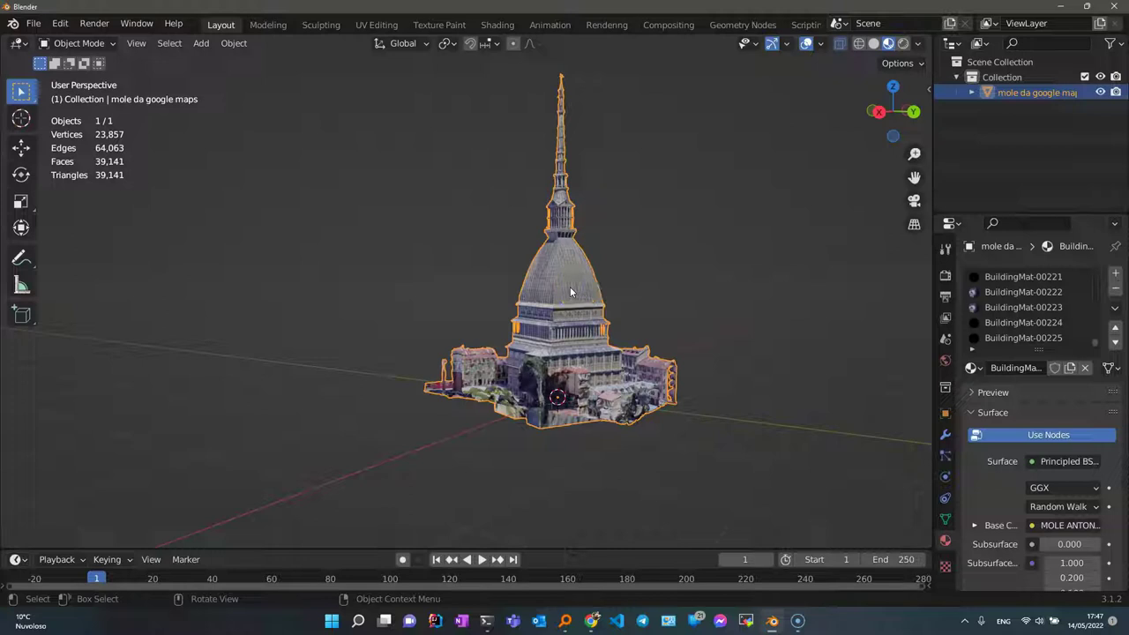
- Duplicate the Mole model in place and rename the copy 'mole un materiale'
{"action": "key", "text": "shift+d"}
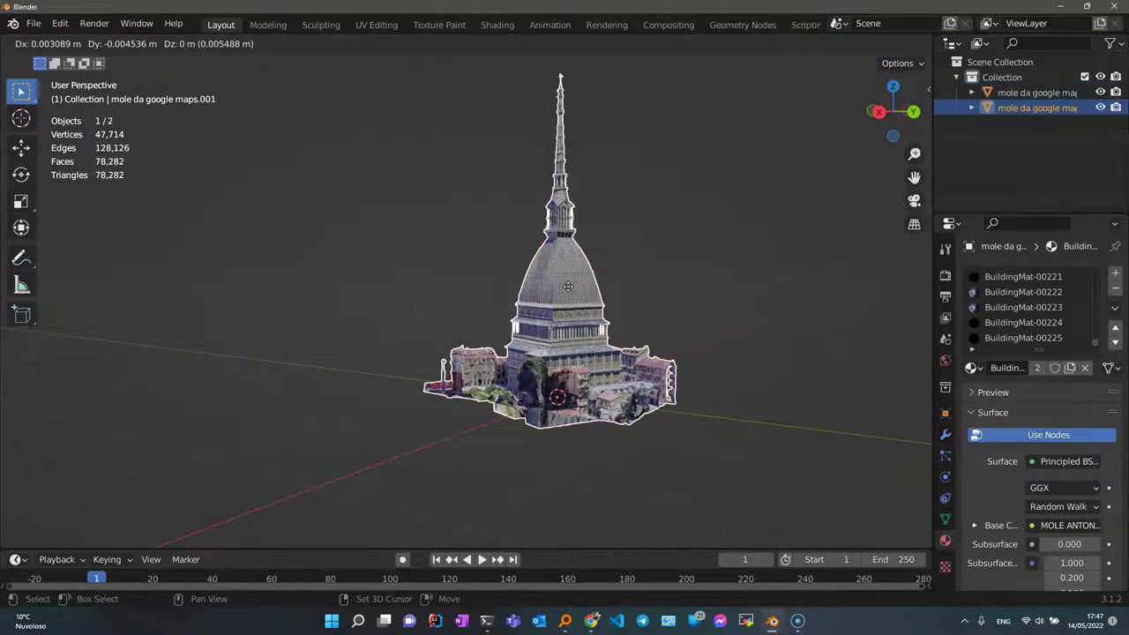
{"action": "left_click", "coordinate": [568, 285]}
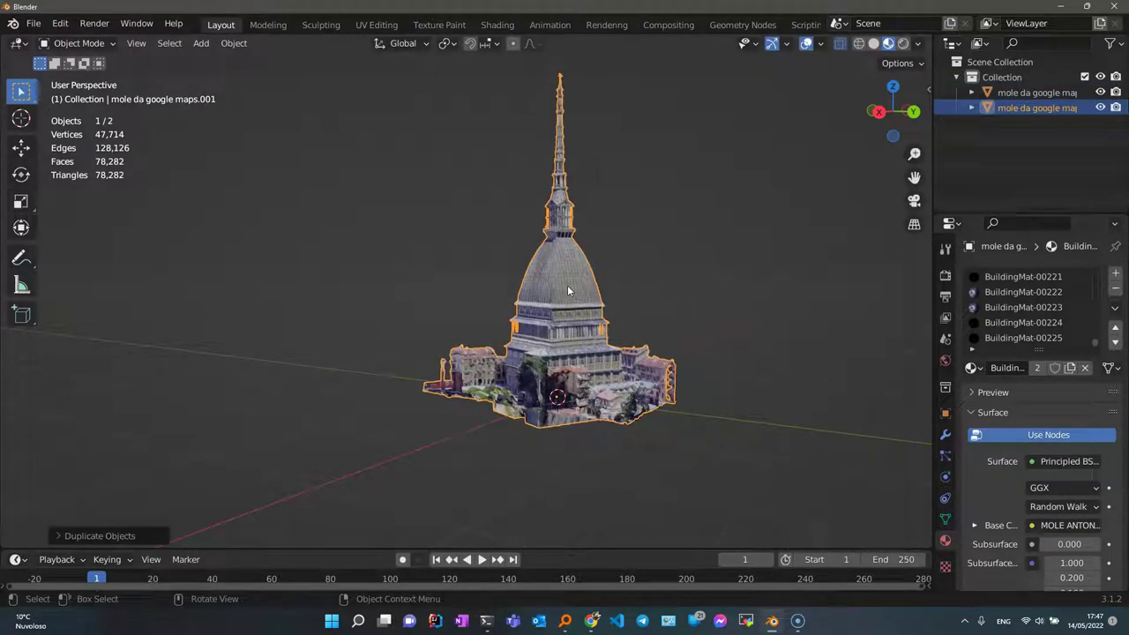
{"action": "left_click", "coordinate": [1031, 107]}
{"action": "double_click", "coordinate": [1026, 107]}
{"action": "left_click", "coordinate": [1028, 107]}
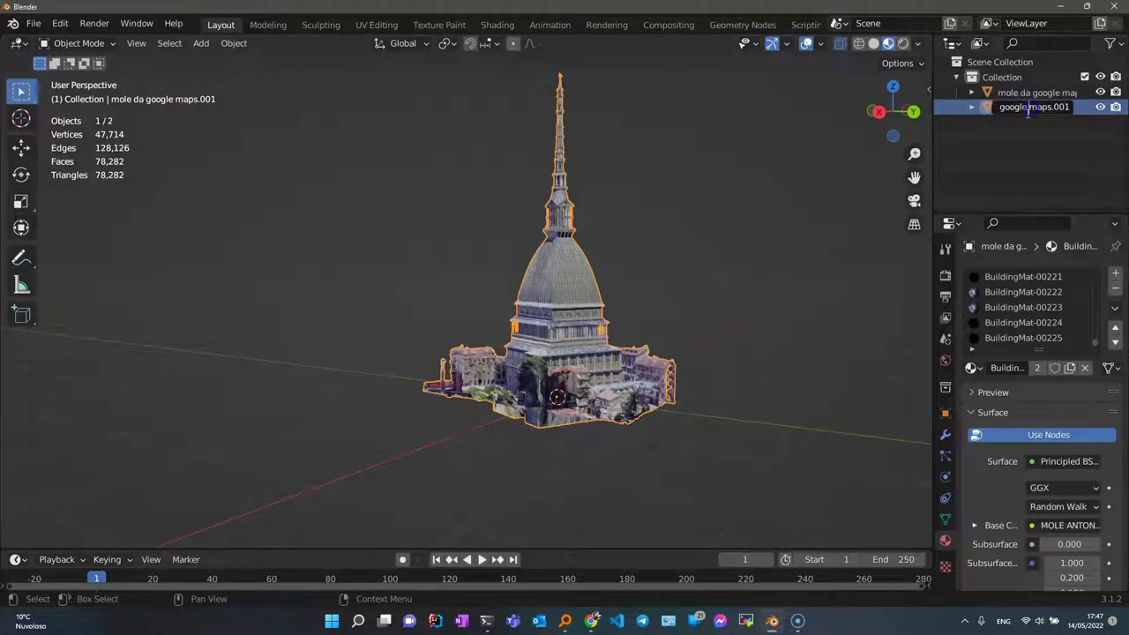
{"action": "key", "text": "ctrl+a"}
{"action": "type", "text": "mo"}
{"action": "key", "text": "Return"}
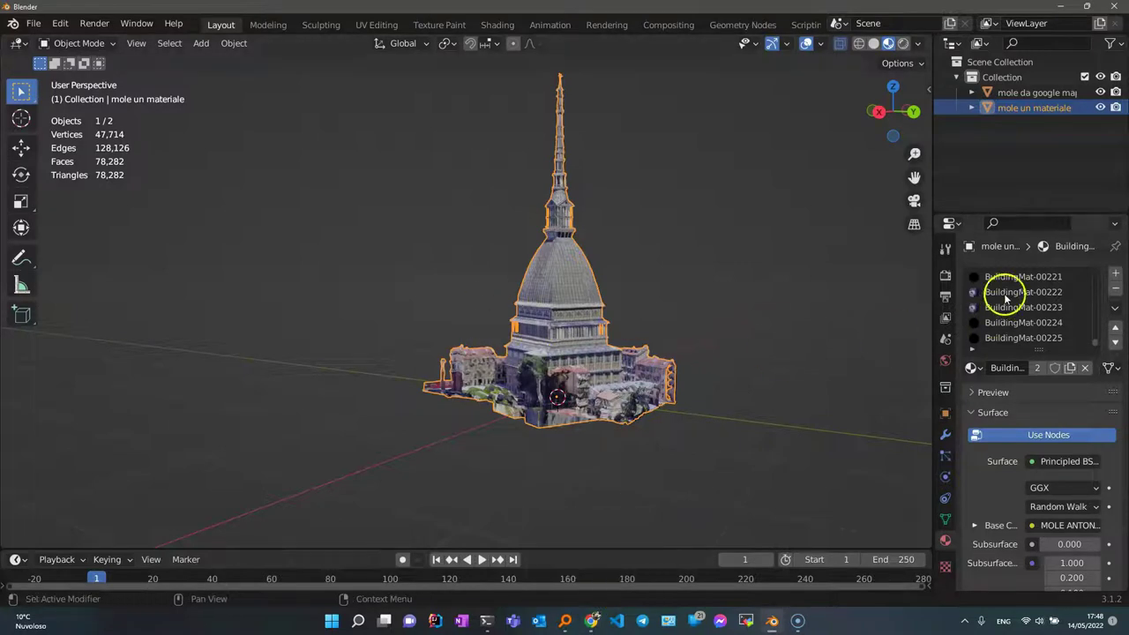
- Start a new empty text in the Scripting workspace, then switch to the web browser
{"action": "left_click", "coordinate": [802, 25]}
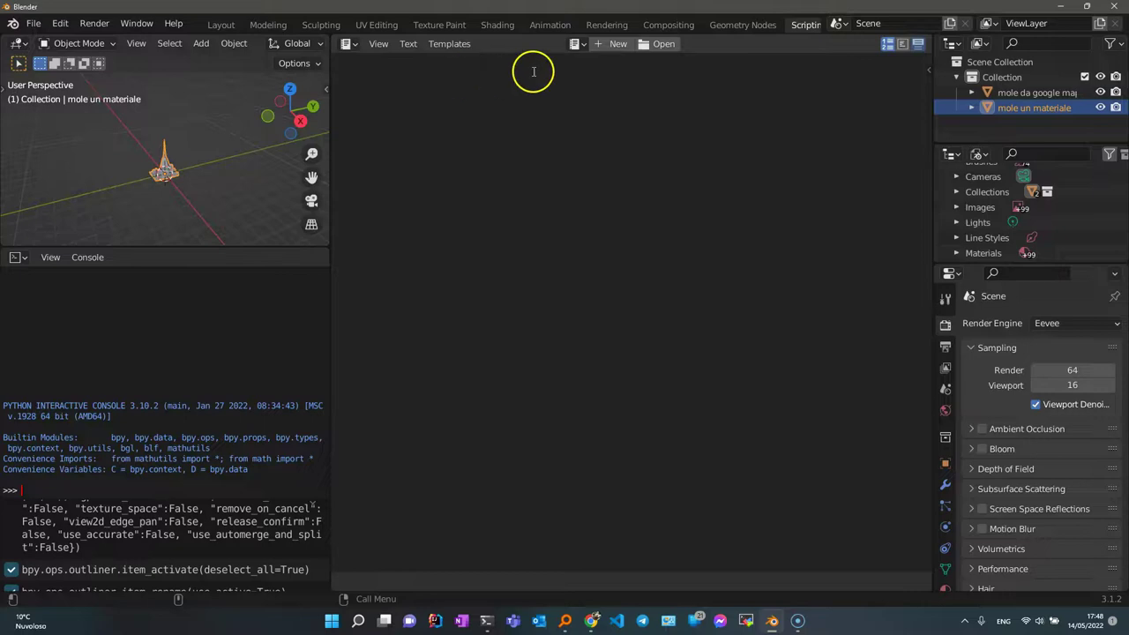
{"action": "left_click", "coordinate": [610, 45]}
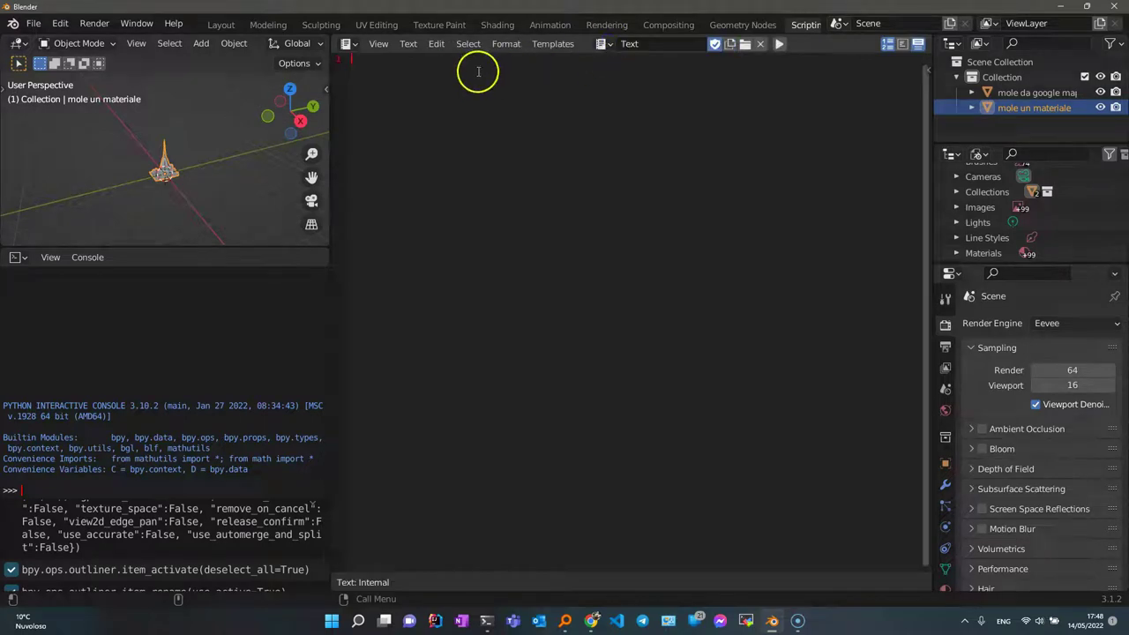
{"action": "left_click", "coordinate": [591, 621]}
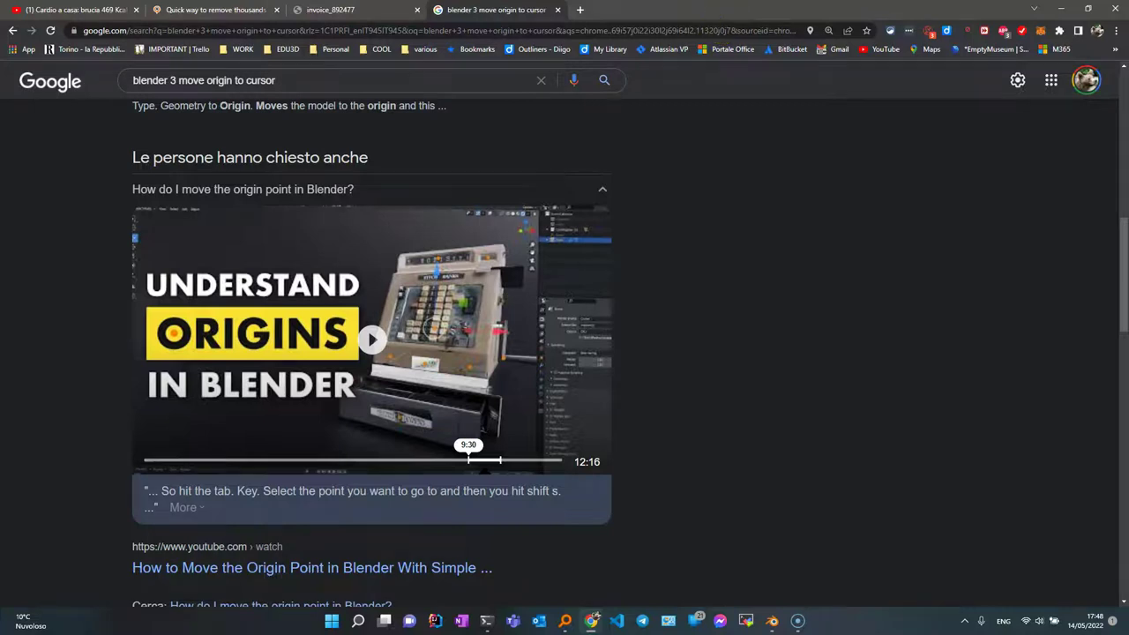
- Copy the StackExchange Python code that keeps only the first material, then go back to Blender
{"action": "left_click", "coordinate": [866, 29]}
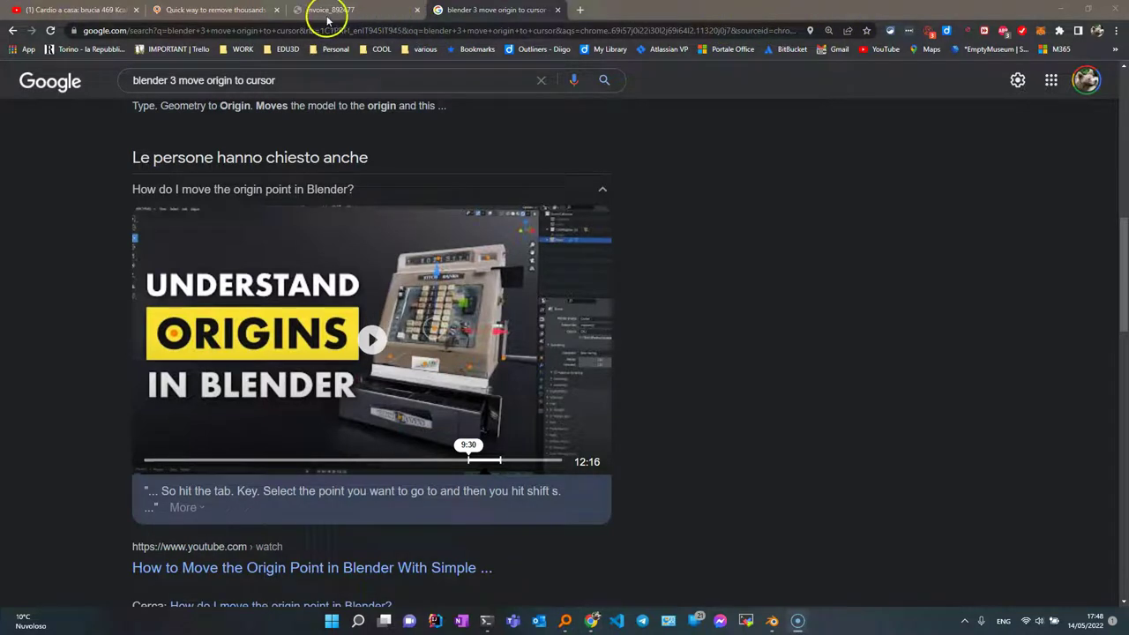
{"action": "left_click", "coordinate": [227, 12]}
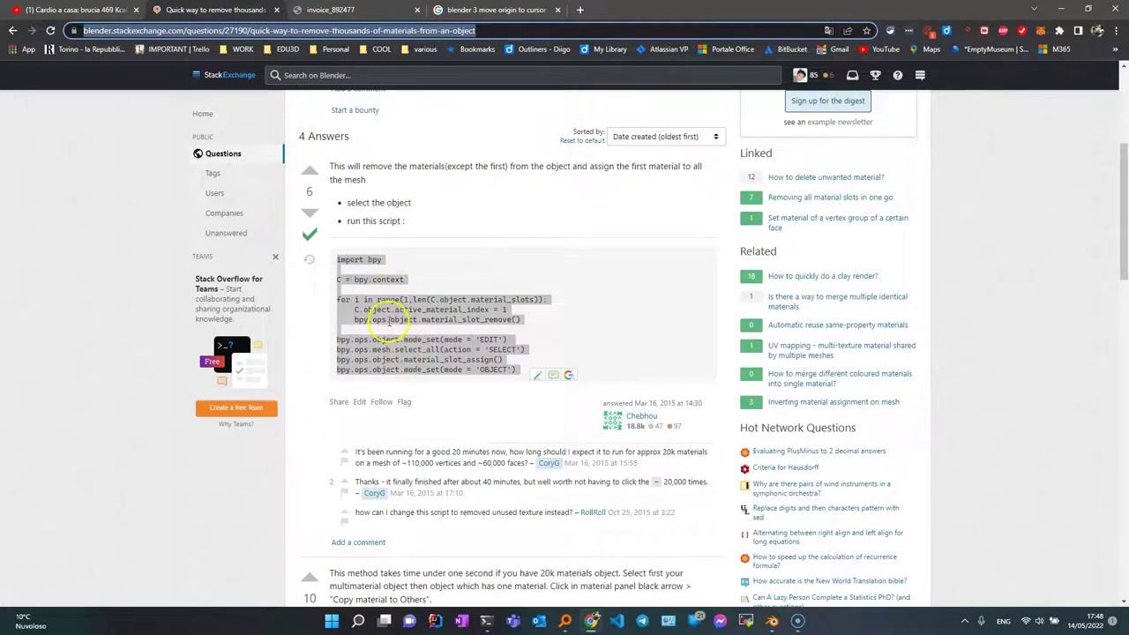
{"action": "right_click", "coordinate": [388, 322]}
{"action": "left_click", "coordinate": [426, 331]}
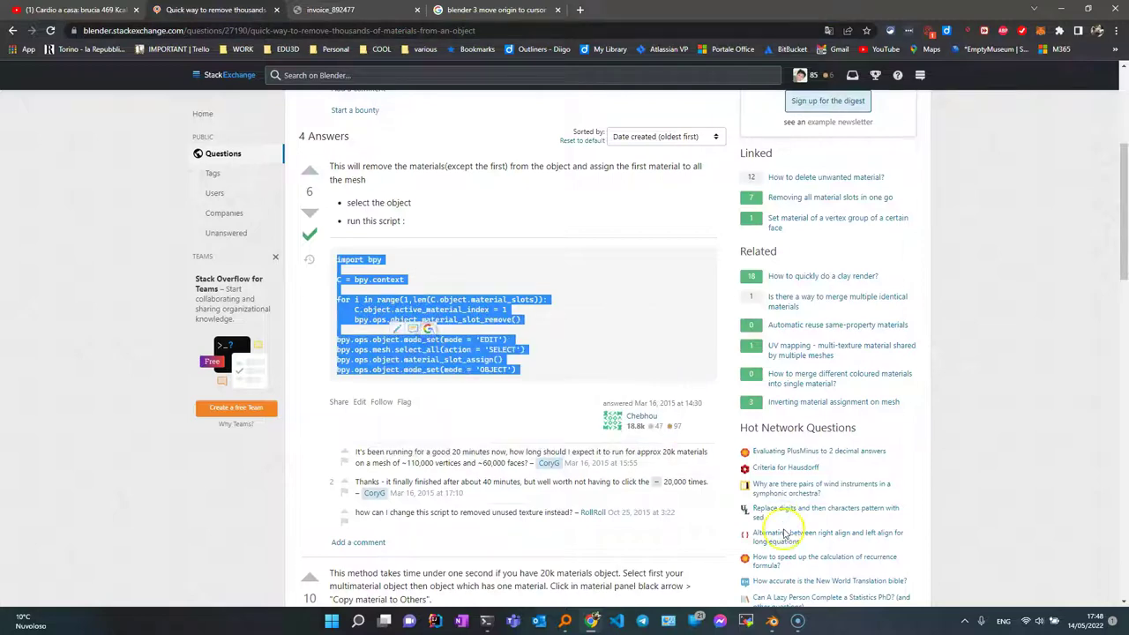
{"action": "left_click", "coordinate": [772, 620]}
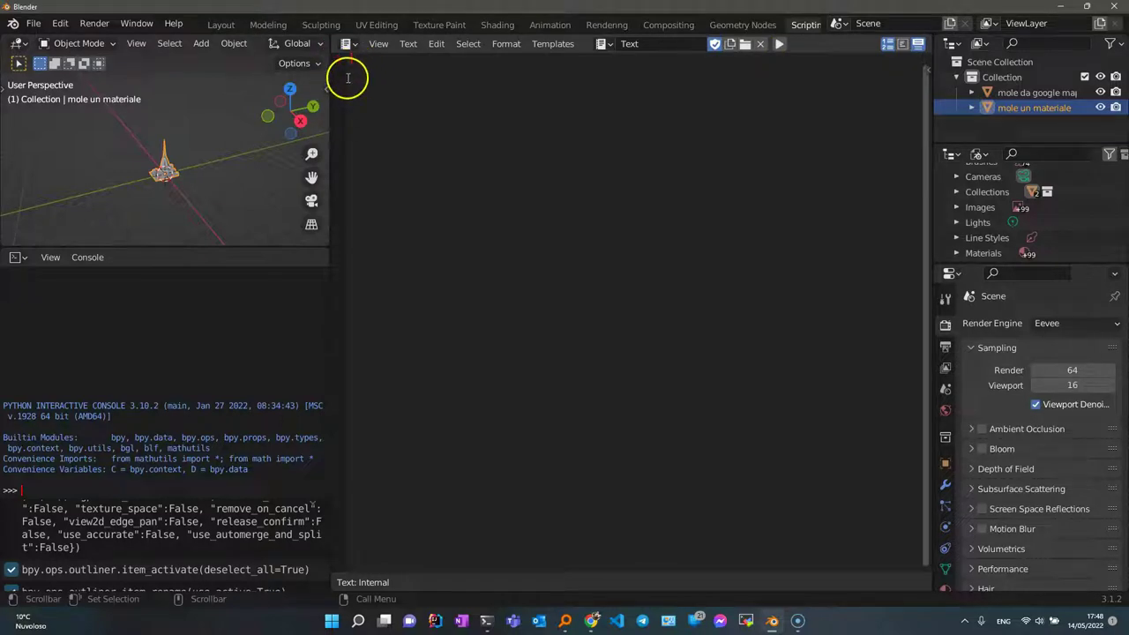
- Paste the material-removal script into the text editor and rename the copy 'COPIA mole un materiale'
{"action": "type", "text": "import bpy  C = bpy.context  for i in range(1,len(C.object.material_slots)):     C.object.active_material_index = 1     bpy.ops.object.material_slot_remove()  bpy.ops.object.mode_set(mode = 'EDIT') bpy.ops.mesh.select_all(action = 'SELECT') bpy.ops.object.material_slot_assign() bpy.ops.object.mode_set(mode = 'OBJECT')"}
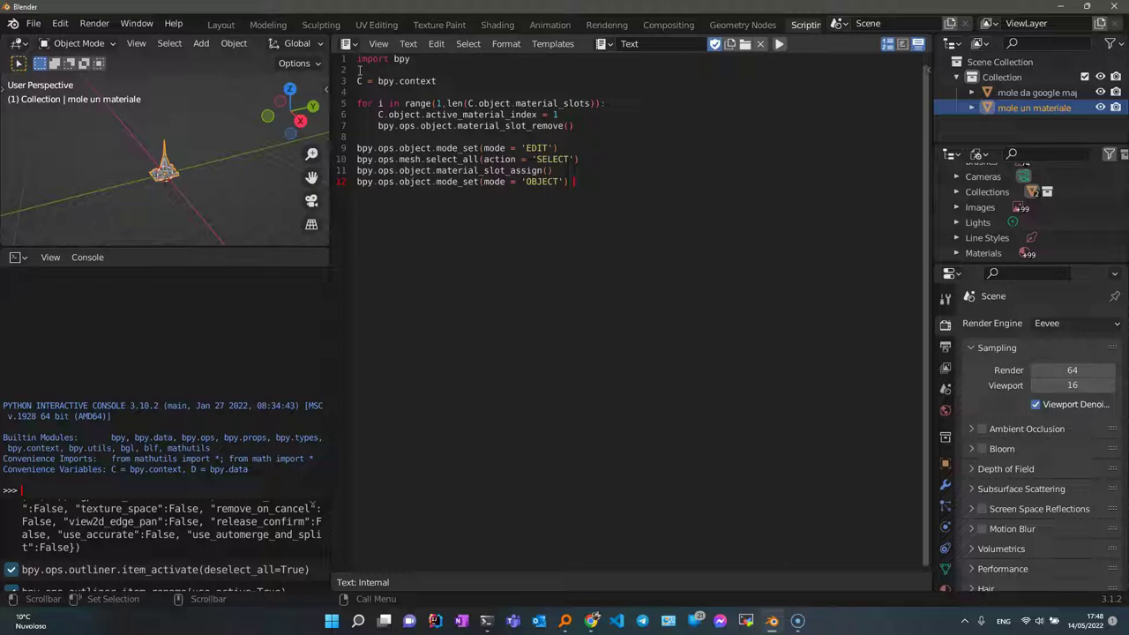
{"action": "left_click", "coordinate": [1012, 111]}
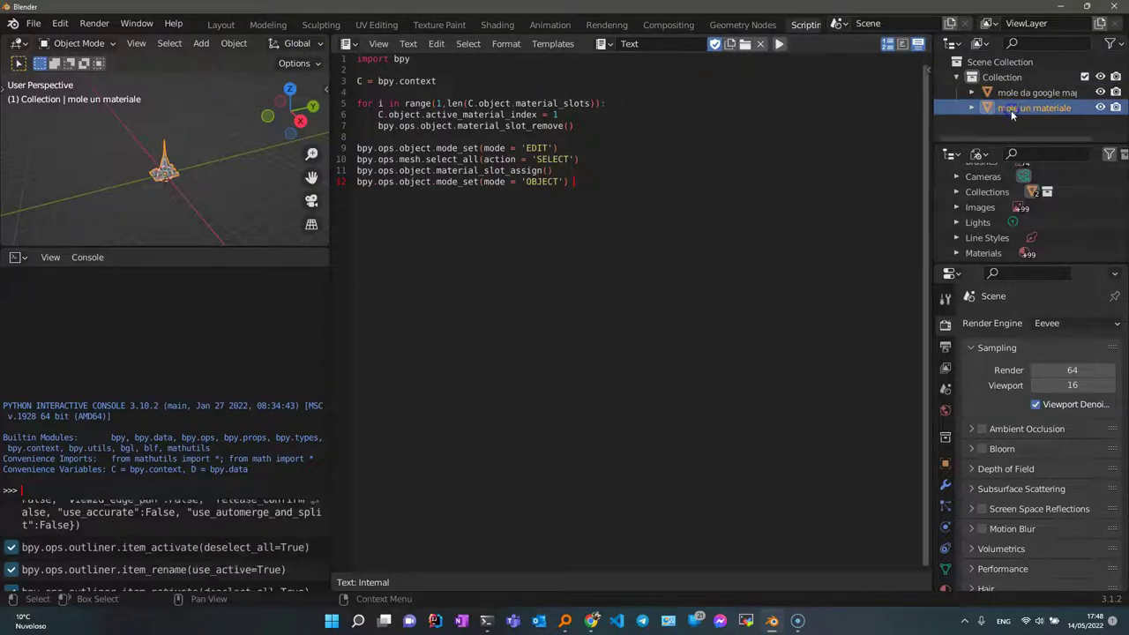
{"action": "left_click_drag", "start_coordinate": [1017, 111], "coordinate": [1014, 112]}
{"action": "double_click", "coordinate": [1012, 109]}
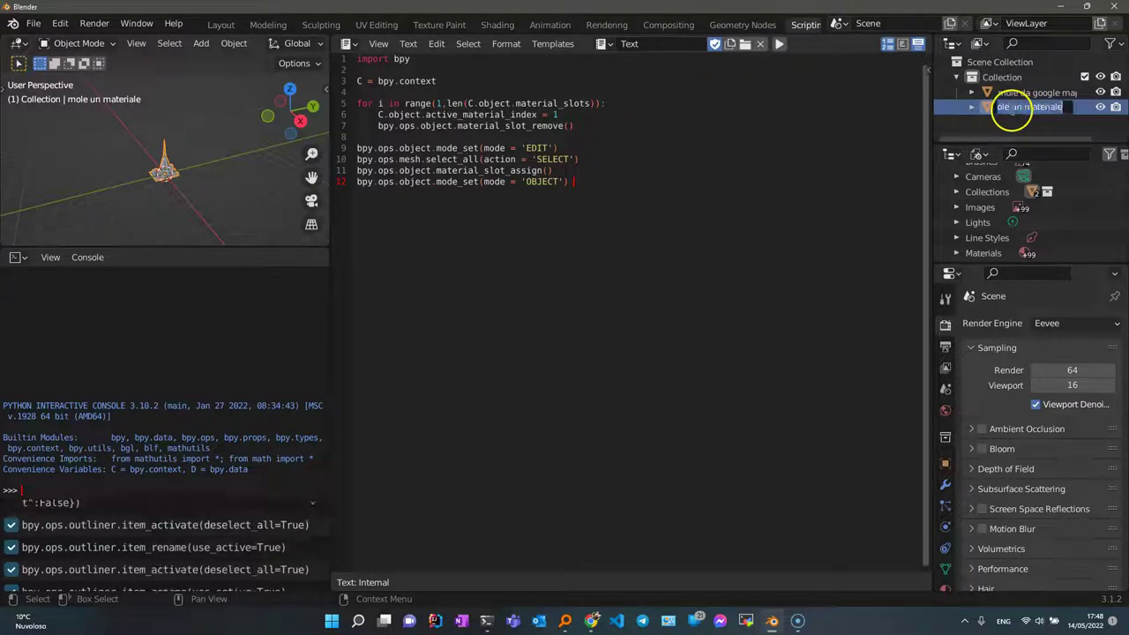
{"action": "key", "text": "Home"}
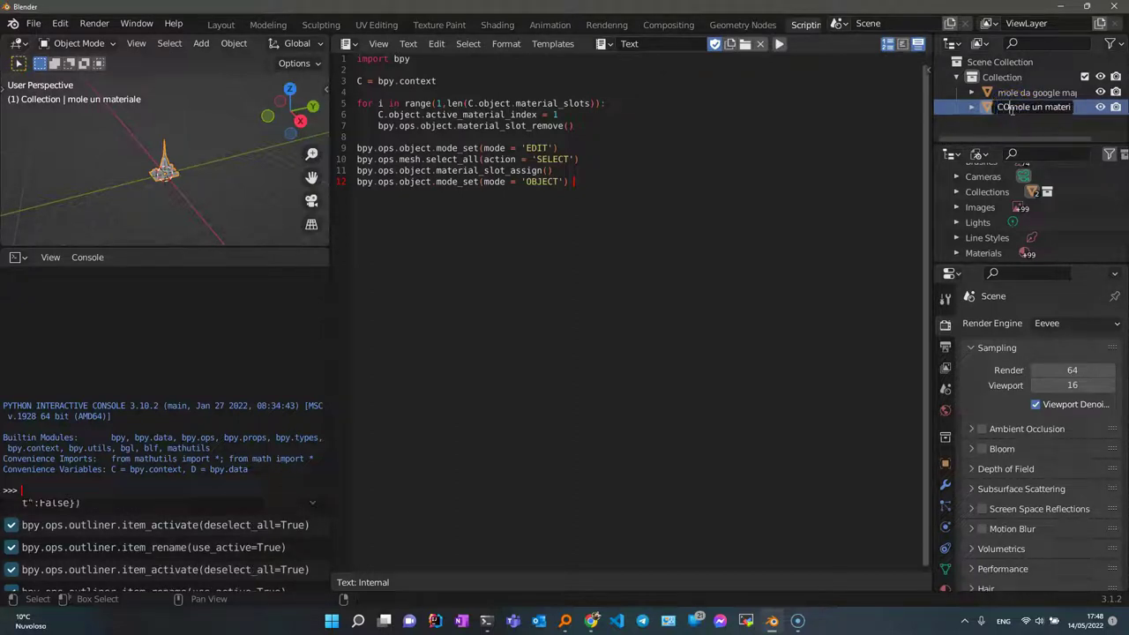
{"action": "type", "text": "PIA"}
{"action": "key", "text": "Return"}
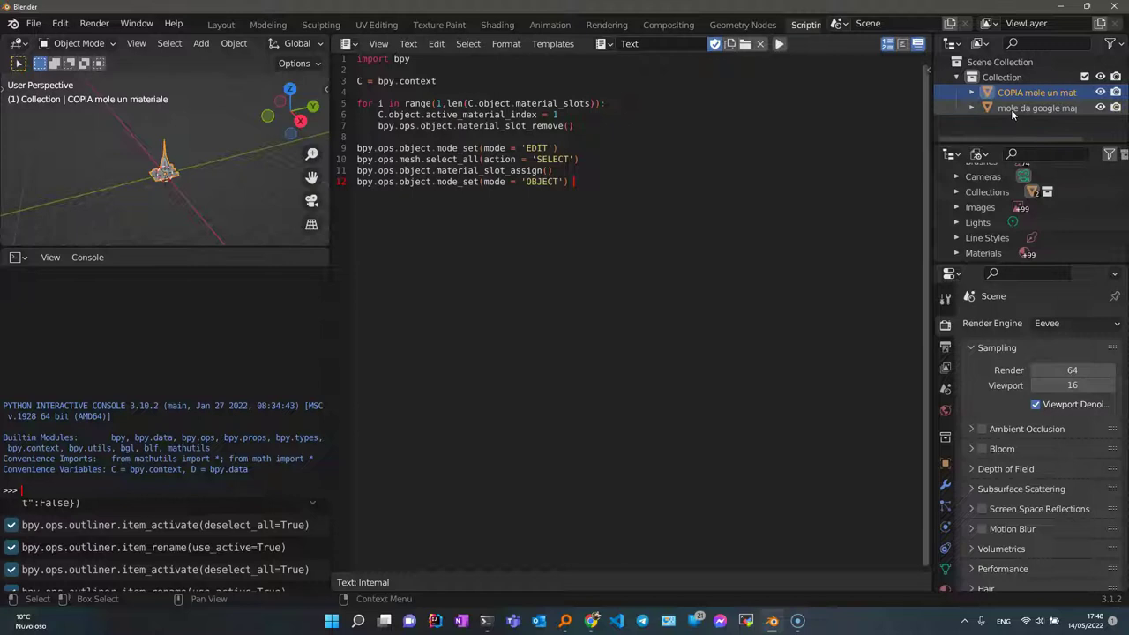
- With the COPIA copy active, run the script and delete its last remaining material slot
{"action": "left_click", "coordinate": [1012, 104]}
{"action": "left_click", "coordinate": [1013, 91]}
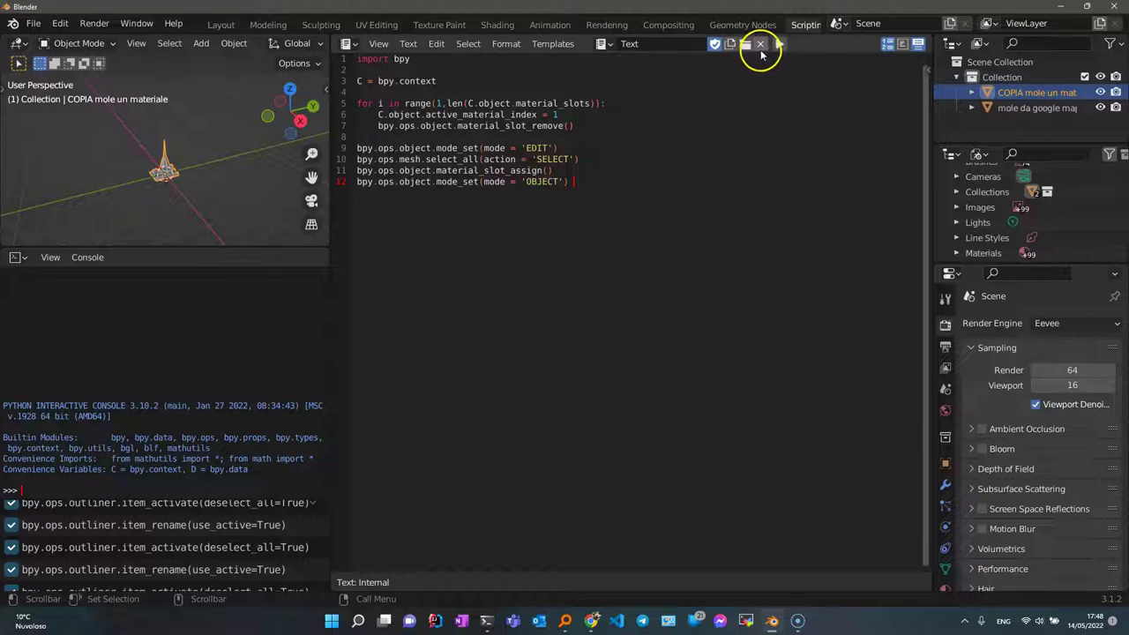
{"action": "scroll", "coordinate": [940, 476], "scroll_direction": "down", "scroll_amount": 2}
{"action": "left_click", "coordinate": [945, 543]}
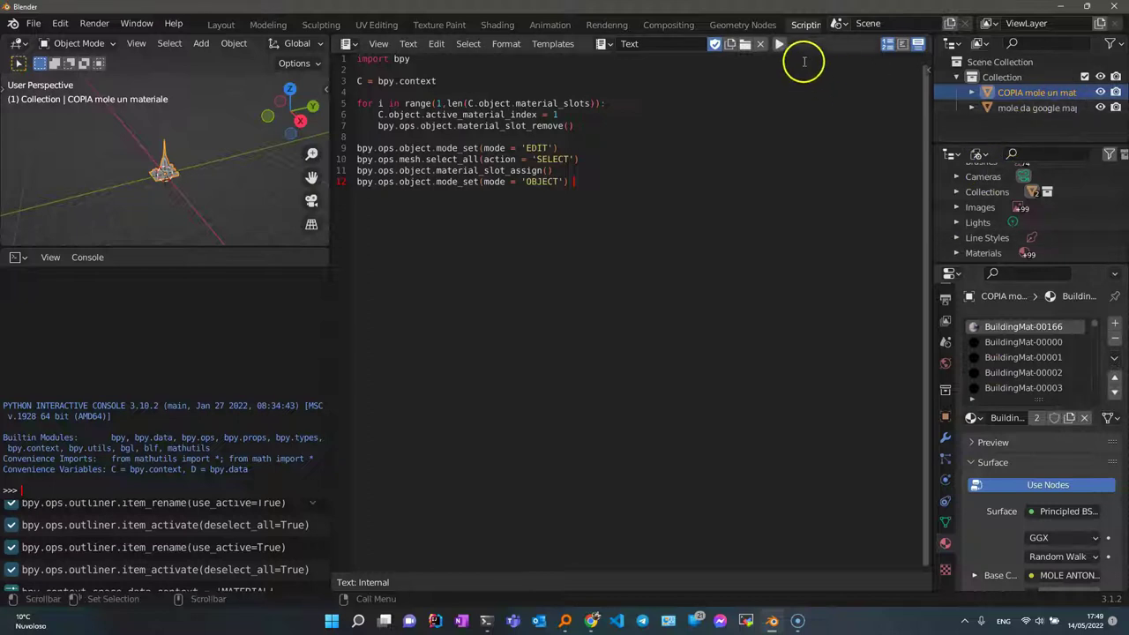
{"action": "left_click", "coordinate": [779, 46]}
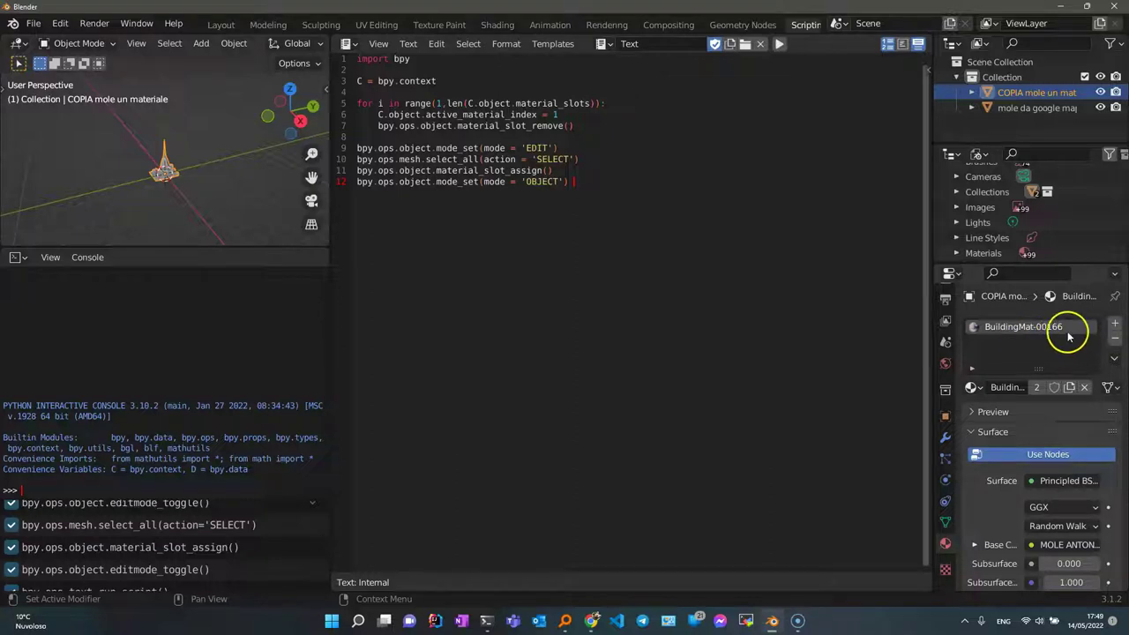
{"action": "left_click", "coordinate": [1115, 342]}
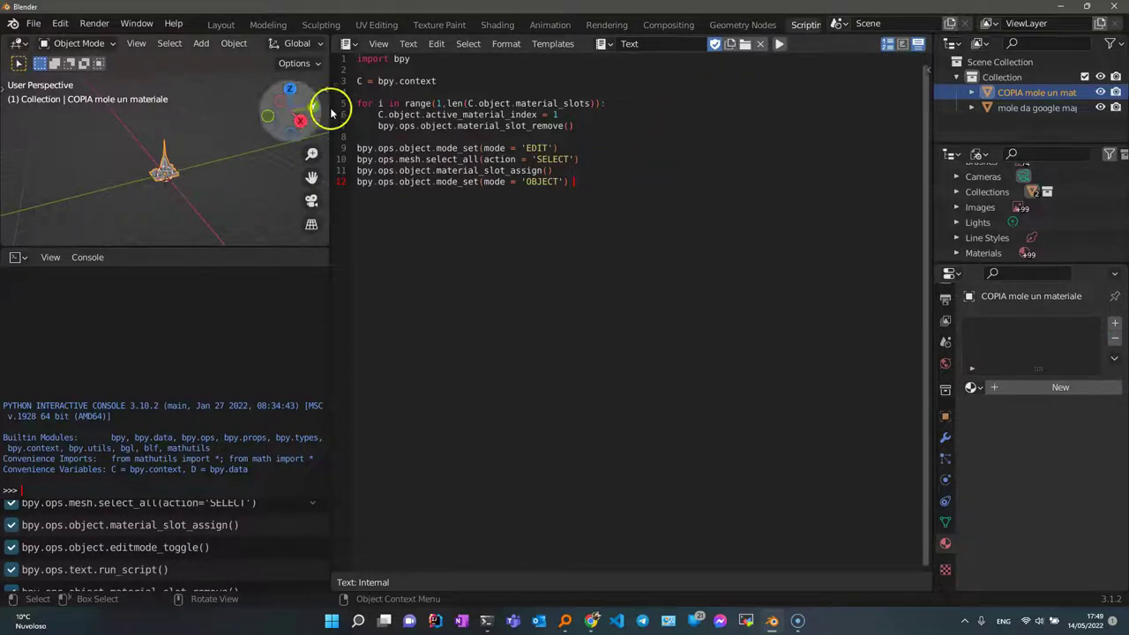
- In the Modeling workspace, show the COPIA copy and hide the original
{"action": "left_click", "coordinate": [269, 24]}
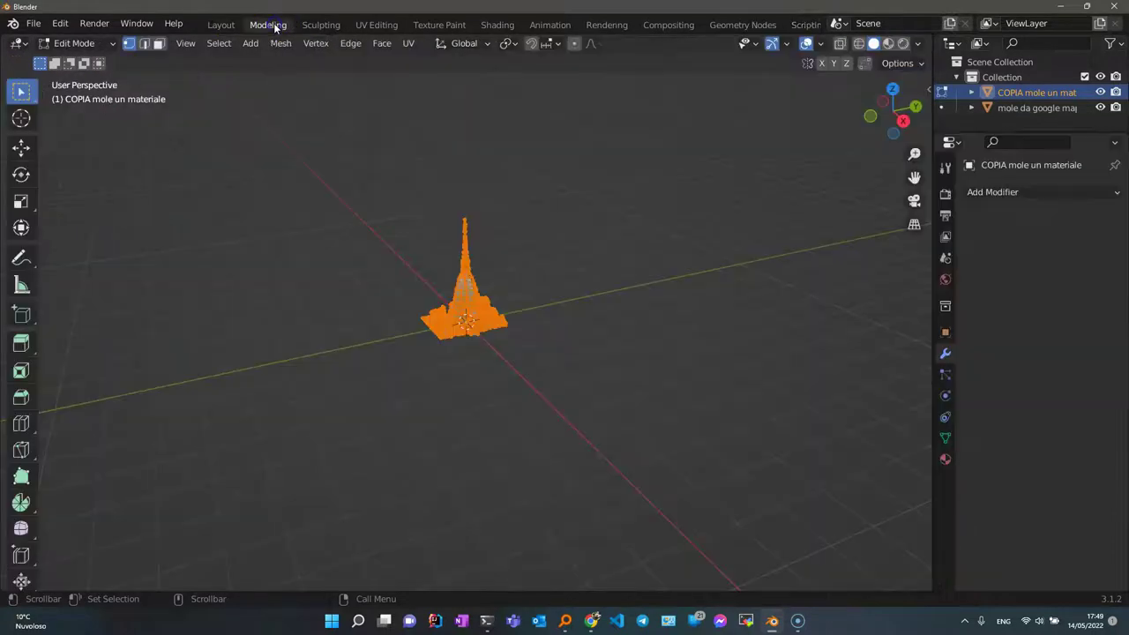
{"action": "left_click", "coordinate": [1101, 92]}
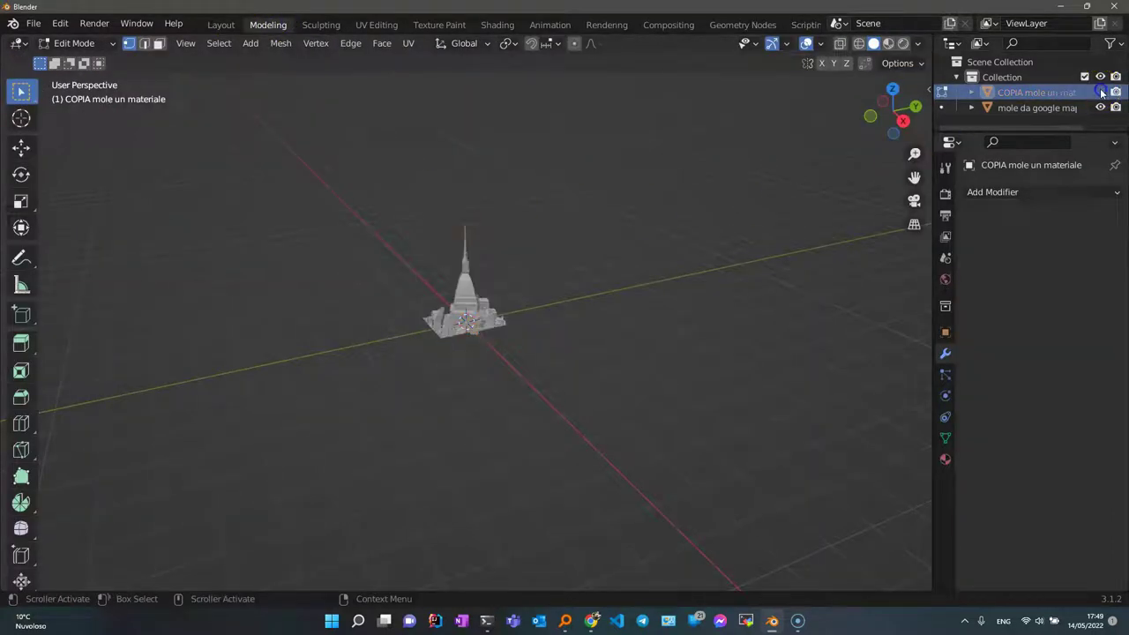
{"action": "left_click", "coordinate": [1101, 107]}
{"action": "left_click", "coordinate": [1100, 92]}
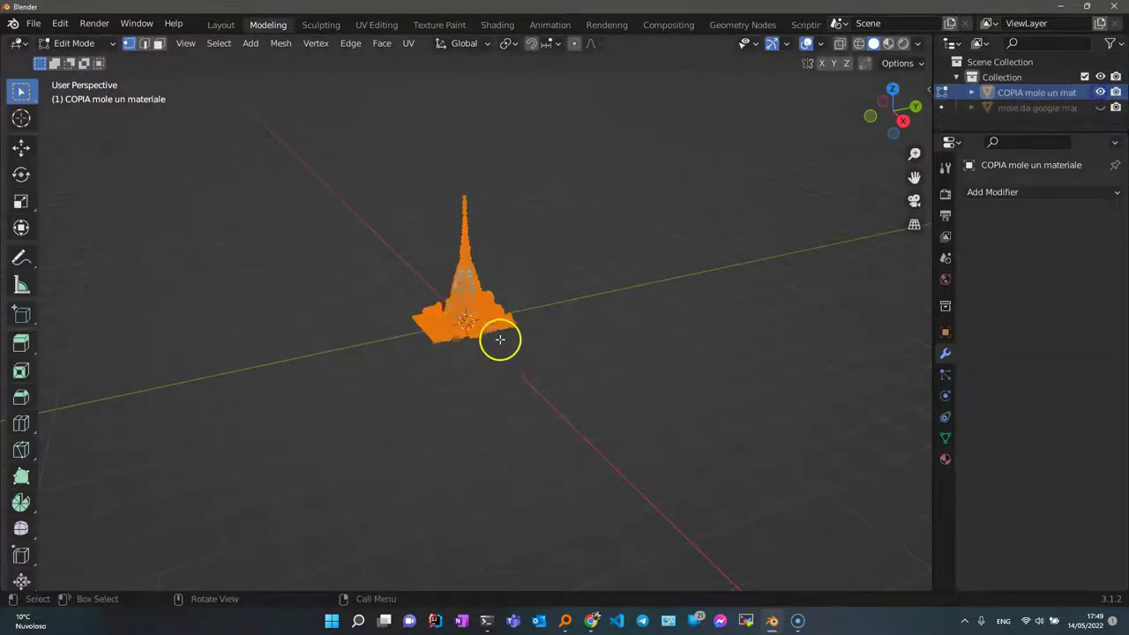
{"action": "scroll", "coordinate": [500, 340], "scroll_direction": "up", "scroll_amount": 5}
- Return to Object Mode, check the plain white copy in Material Preview, then hide it
{"action": "key", "text": "Tab"}
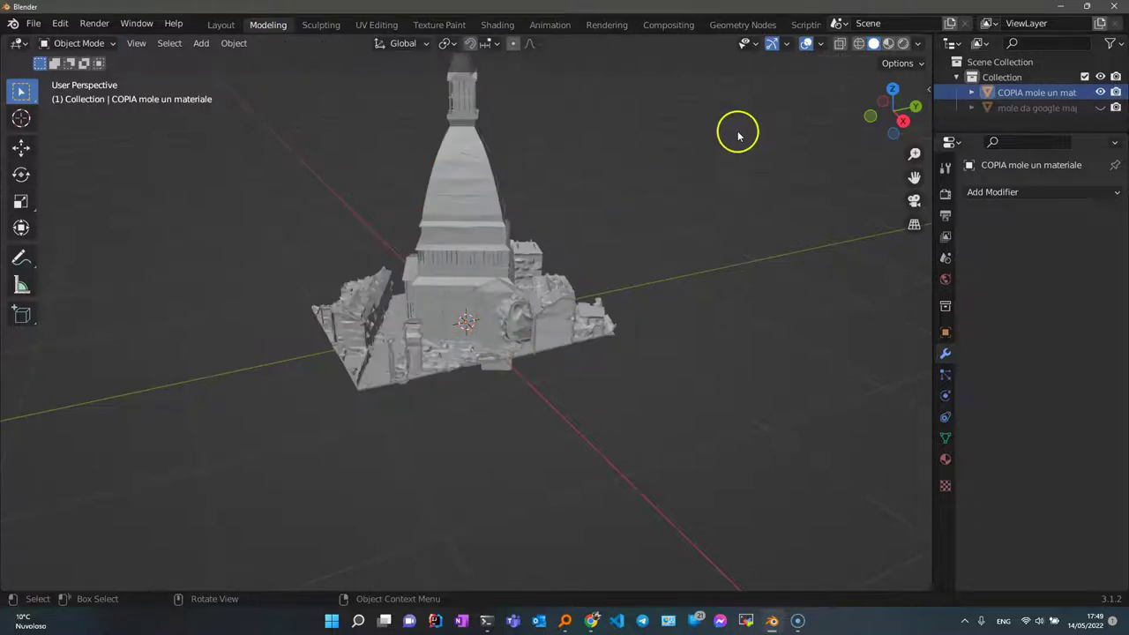
{"action": "left_click", "coordinate": [889, 44]}
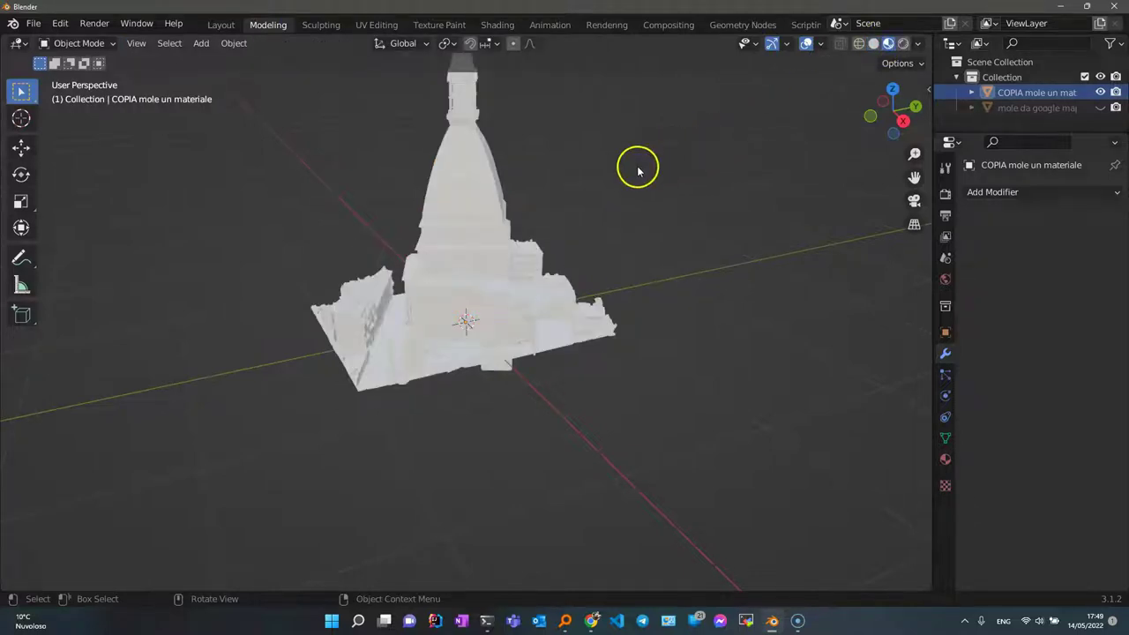
{"action": "left_click", "coordinate": [1014, 110]}
{"action": "left_click", "coordinate": [1101, 91]}
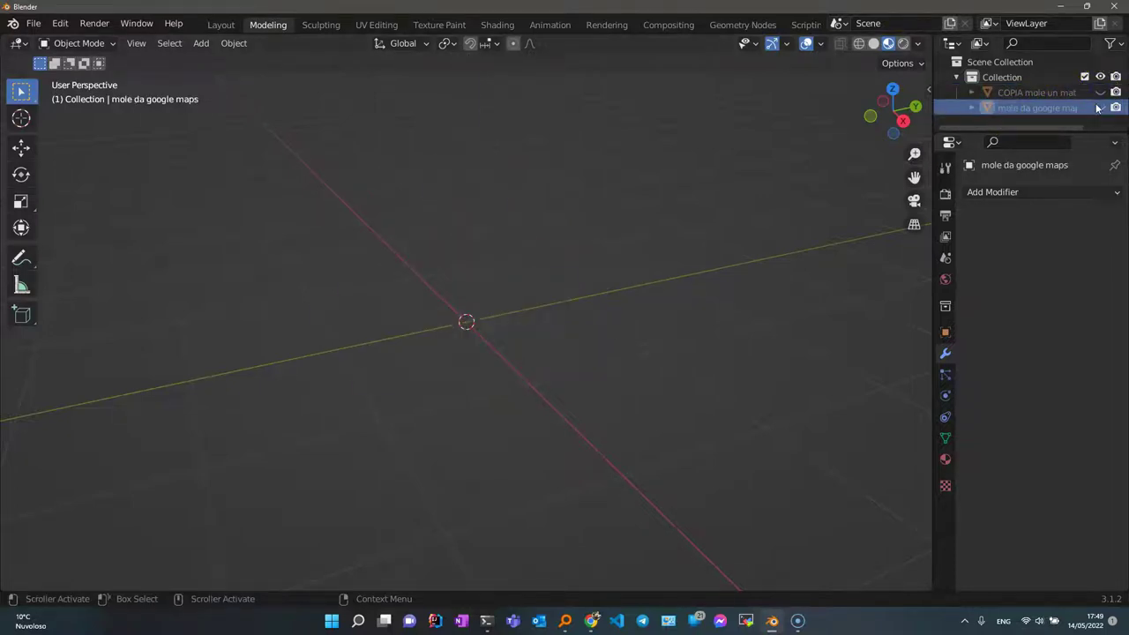
- Unhide the original, select the COPIA copy and give it a new material
{"action": "left_click", "coordinate": [1100, 108]}
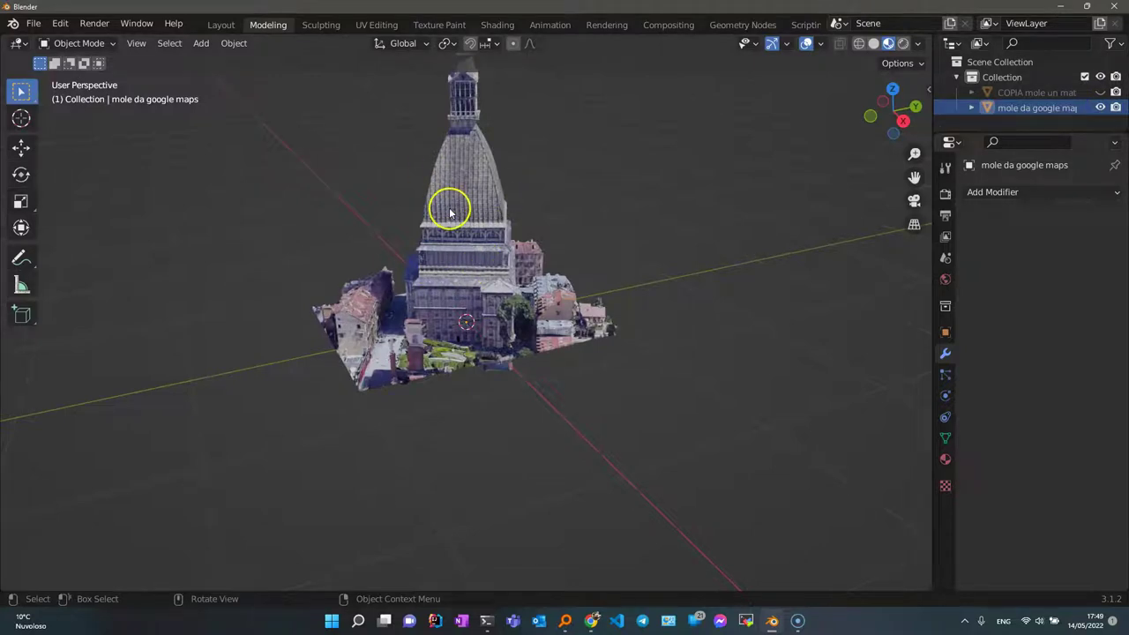
{"action": "left_click", "coordinate": [1002, 93]}
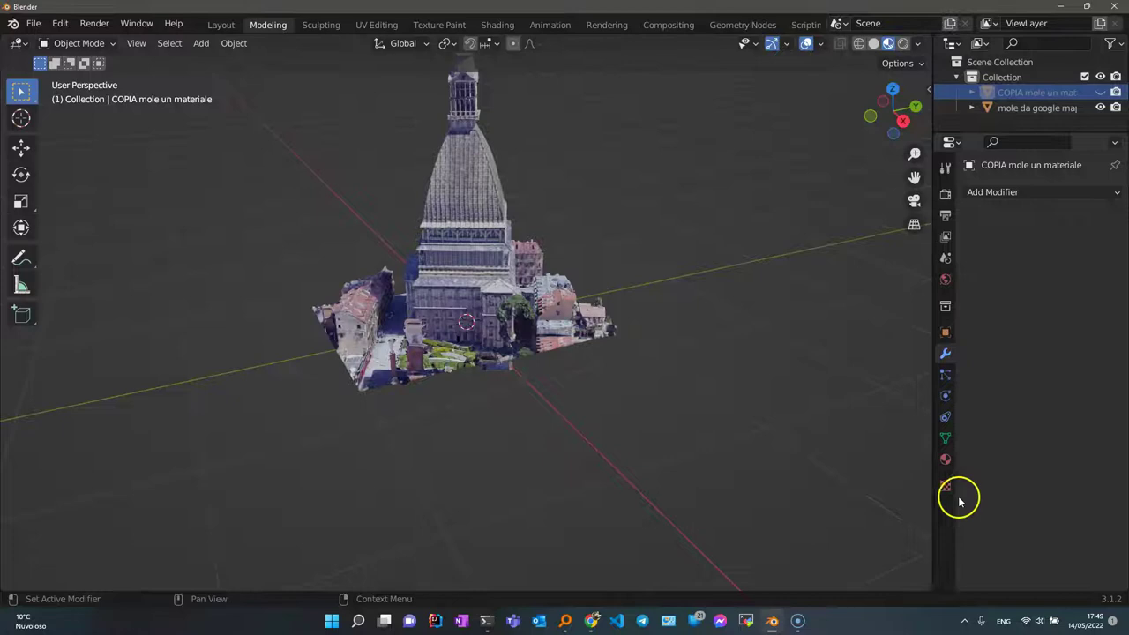
{"action": "left_click", "coordinate": [946, 460]}
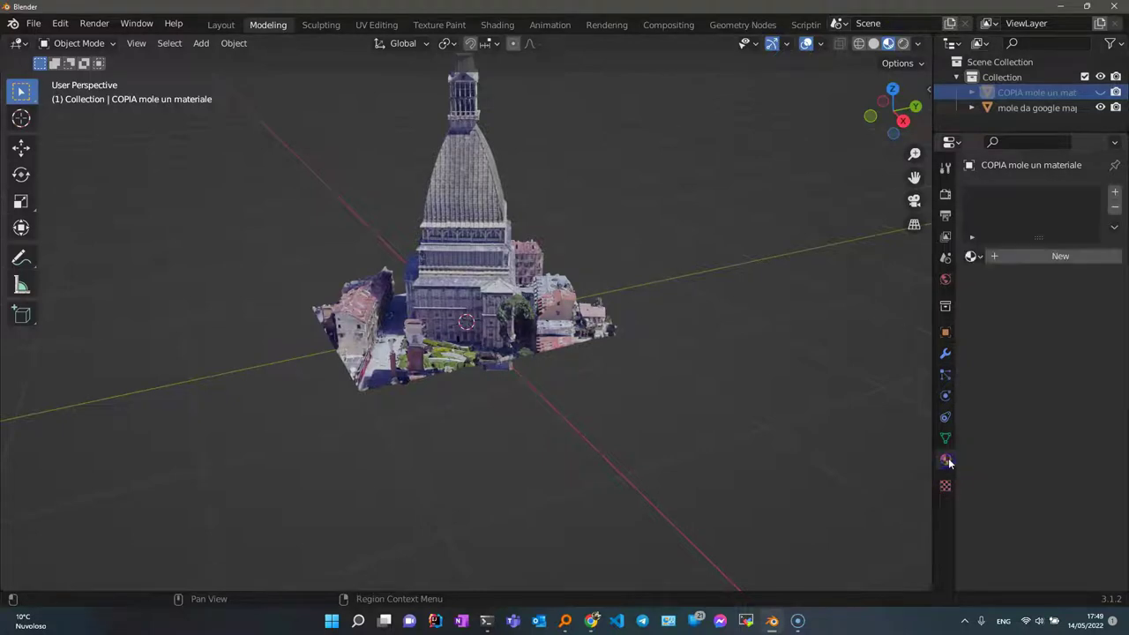
{"action": "left_click", "coordinate": [1013, 257]}
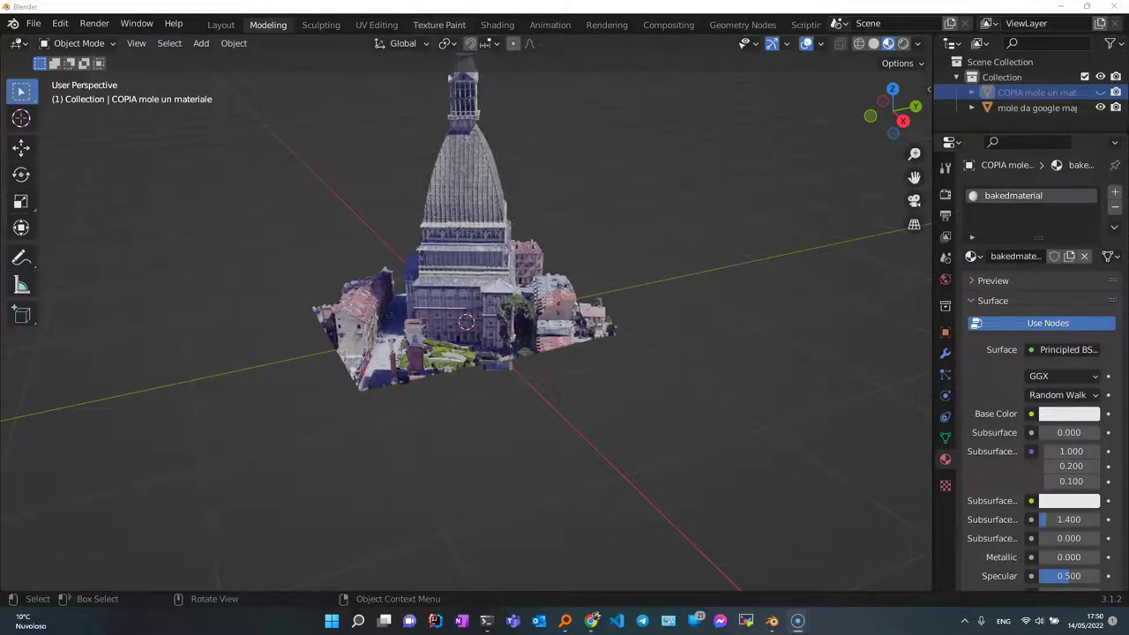
- In the Shading workspace, frame all nodes and reposition the Principled BSDF and Material Output nodes
{"action": "left_click", "coordinate": [494, 26]}
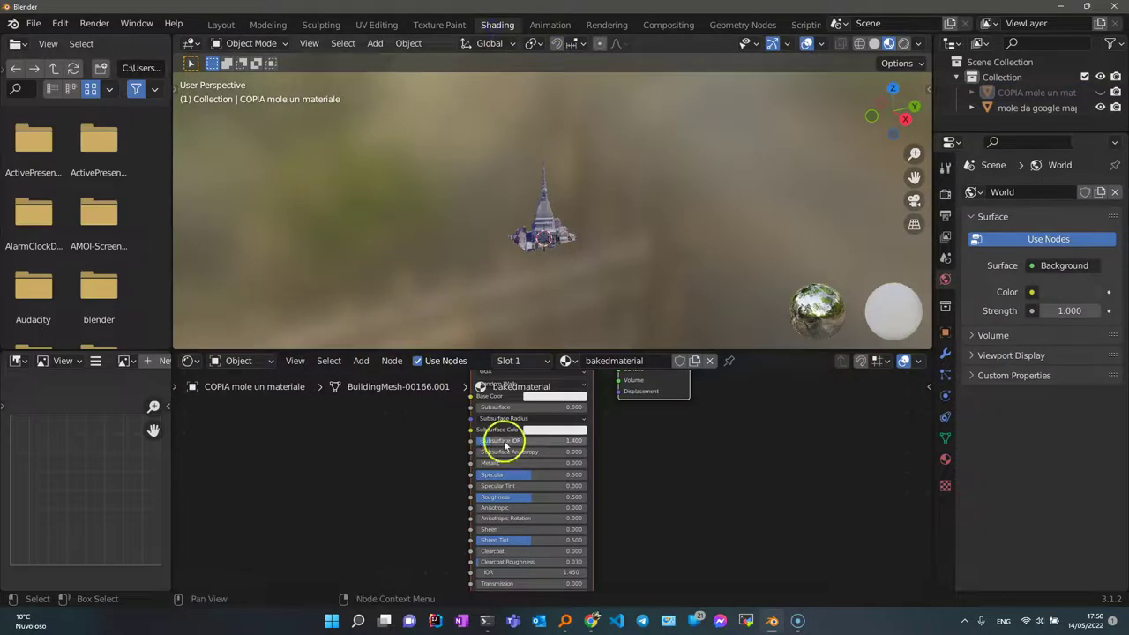
{"action": "left_click", "coordinate": [1007, 93]}
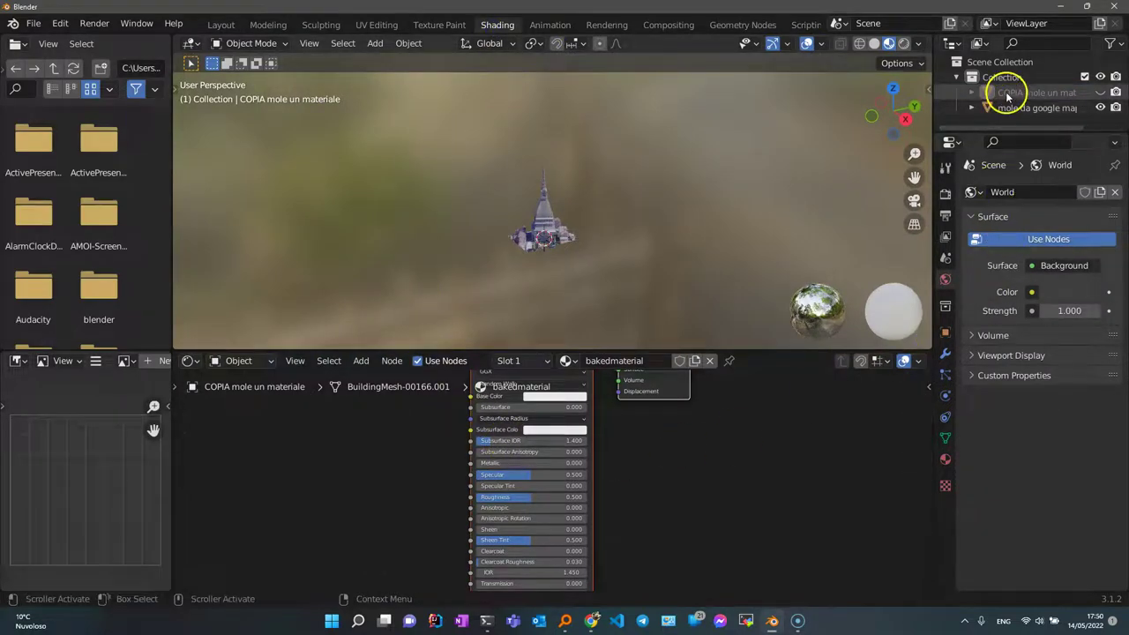
{"action": "scroll", "coordinate": [382, 469], "scroll_direction": "up", "scroll_amount": 1}
{"action": "key", "text": "Home"}
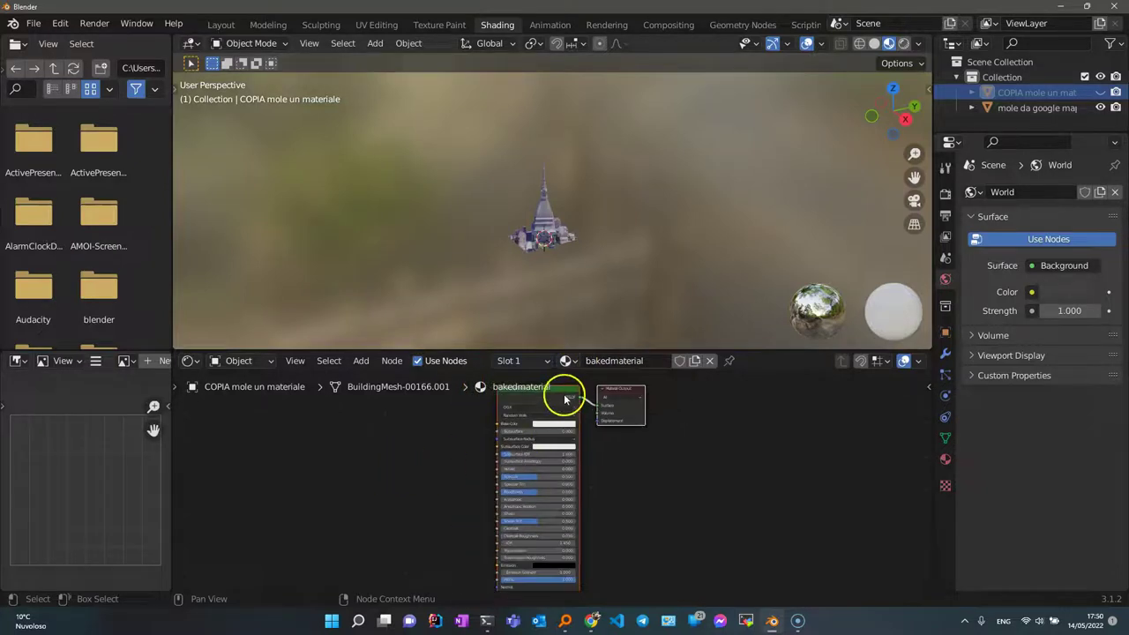
{"action": "mouse_move", "coordinate": [559, 390]}
{"action": "left_mouse_down"}
{"action": "mouse_move", "coordinate": [564, 411]}
{"action": "mouse_move", "coordinate": [671, 408]}
{"action": "left_mouse_up"}
{"action": "left_click", "coordinate": [605, 390]}
{"action": "scroll", "coordinate": [446, 446], "scroll_direction": "up", "scroll_amount": 1}
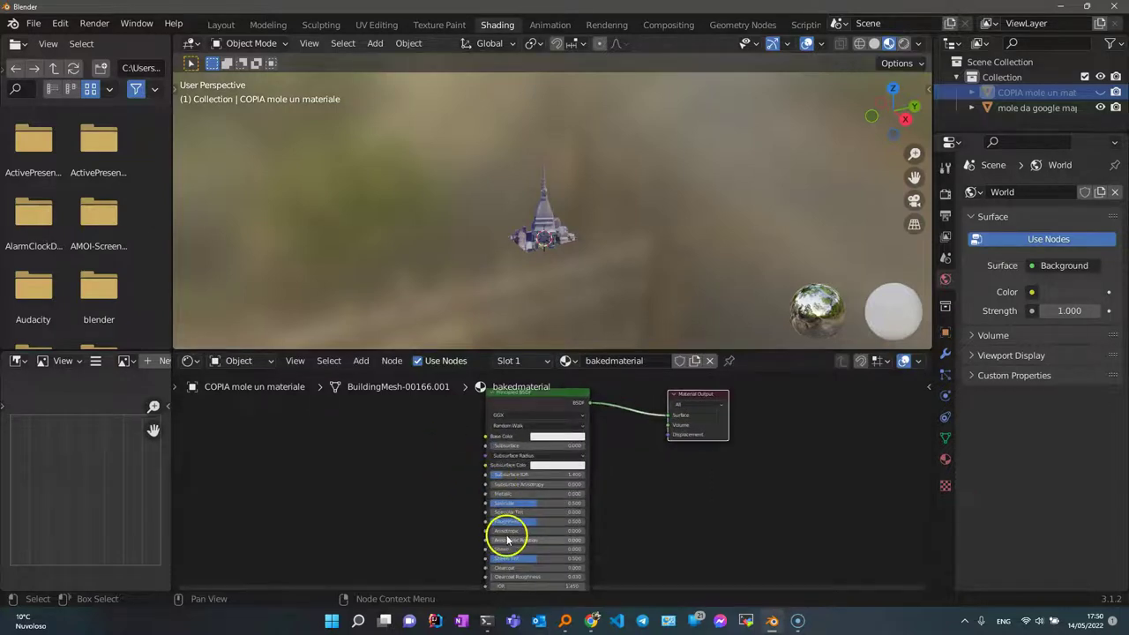
{"action": "scroll", "coordinate": [416, 491], "scroll_direction": "up", "scroll_amount": 1}
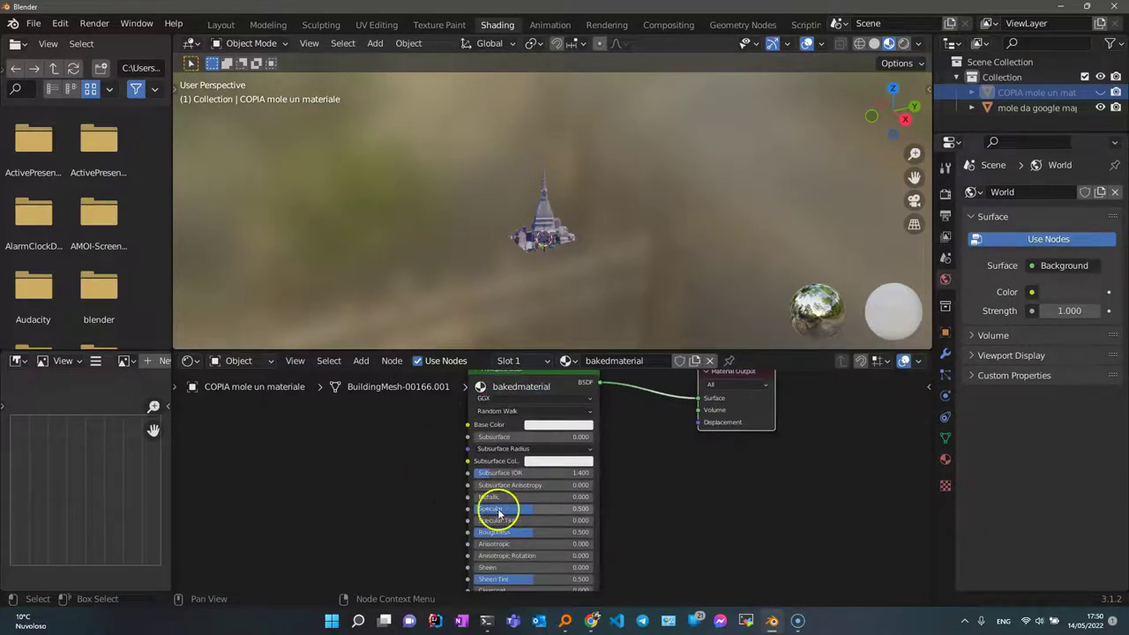
- Set Specular, Roughness and Sheen Tint to 0.000 and Subsurface IOR to 1.010
{"action": "mouse_move", "coordinate": [532, 514]}
{"action": "left_mouse_down"}
{"action": "mouse_move", "coordinate": [481, 509]}
{"action": "mouse_move", "coordinate": [452, 534]}
{"action": "left_mouse_up"}
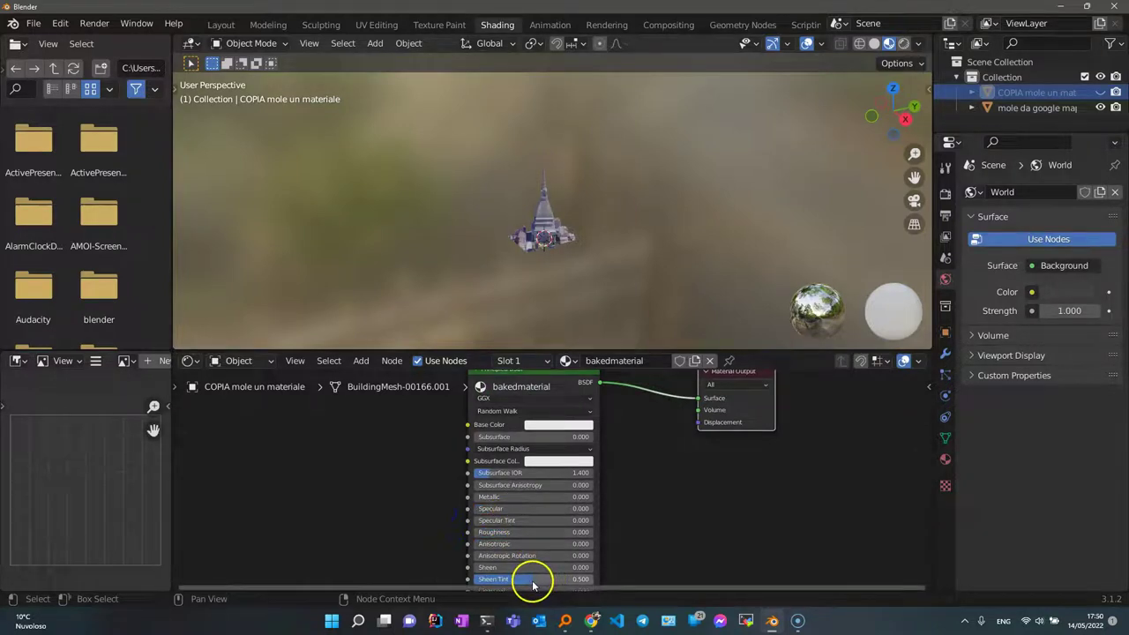
{"action": "left_click_drag", "start_coordinate": [537, 578], "coordinate": [494, 554]}
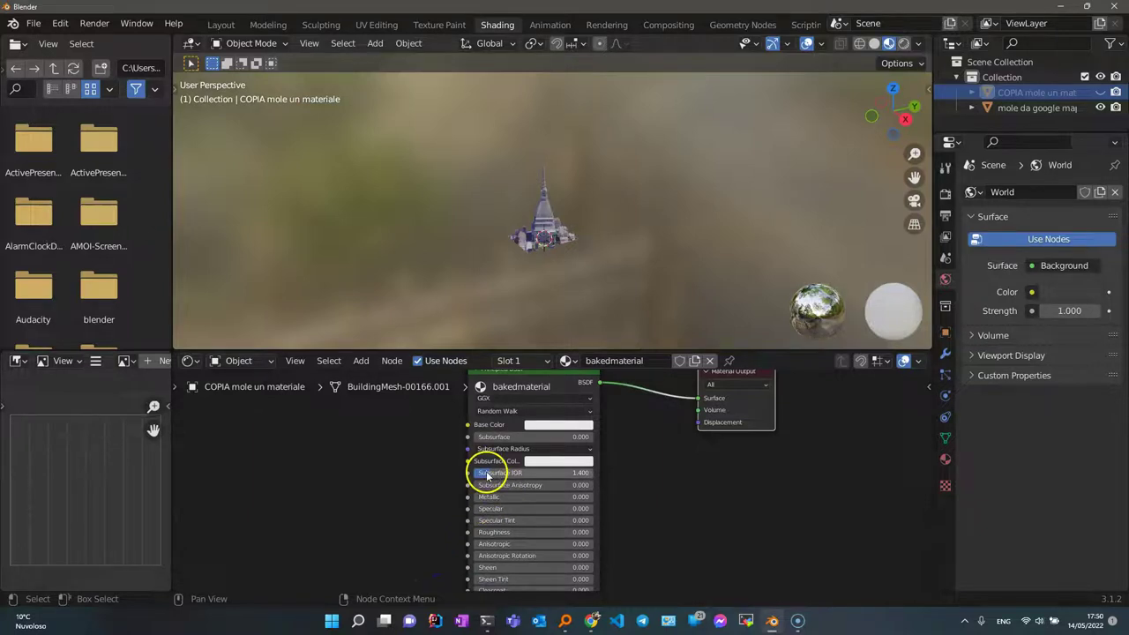
{"action": "left_click_drag", "start_coordinate": [487, 478], "coordinate": [422, 478]}
{"action": "scroll", "coordinate": [420, 478], "scroll_direction": "down", "scroll_amount": 2}
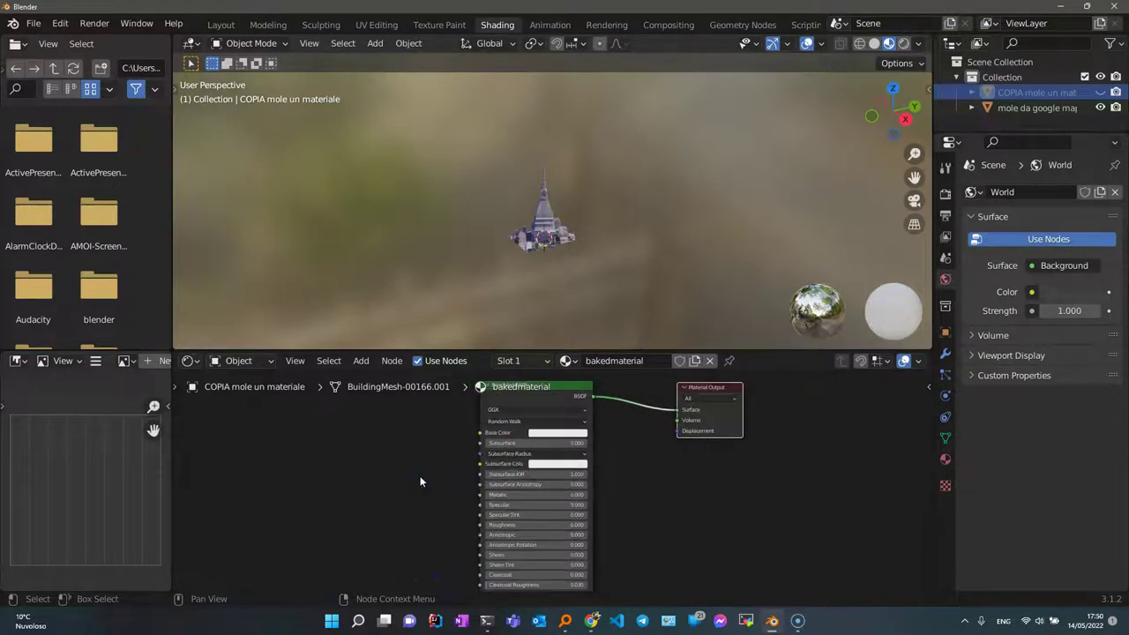
{"action": "scroll", "coordinate": [420, 478], "scroll_direction": "down", "scroll_amount": 1}
{"action": "scroll", "coordinate": [430, 483], "scroll_direction": "down", "scroll_amount": 1}
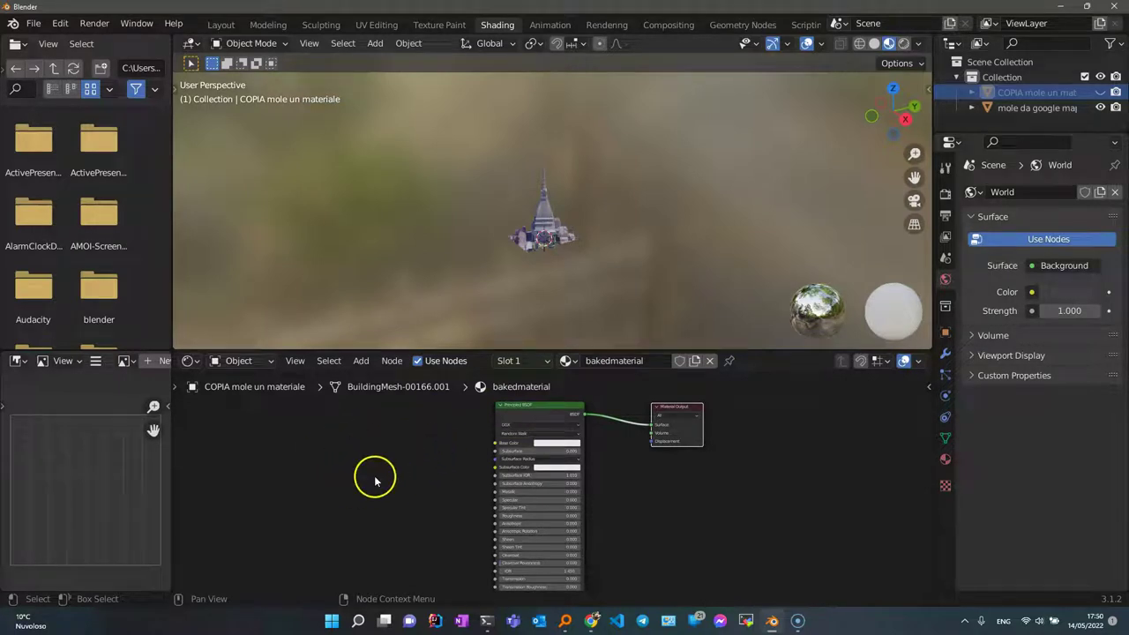
- Add an Image Texture node to the left of the Principled BSDF
{"action": "left_click", "coordinate": [362, 362]}
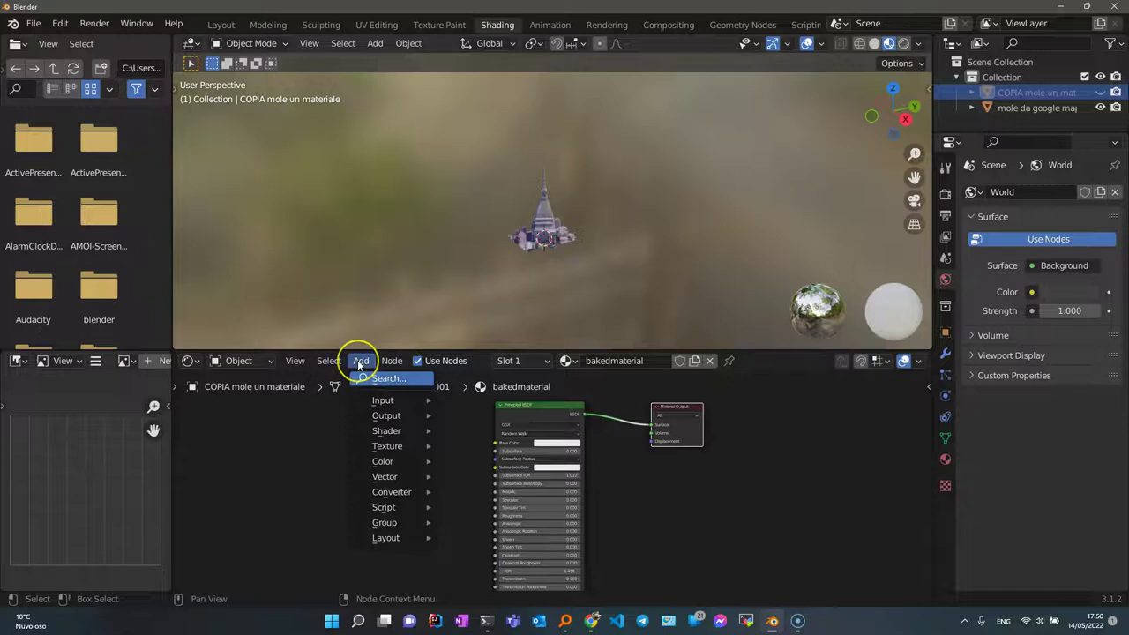
{"action": "mouse_move", "coordinate": [388, 446]}
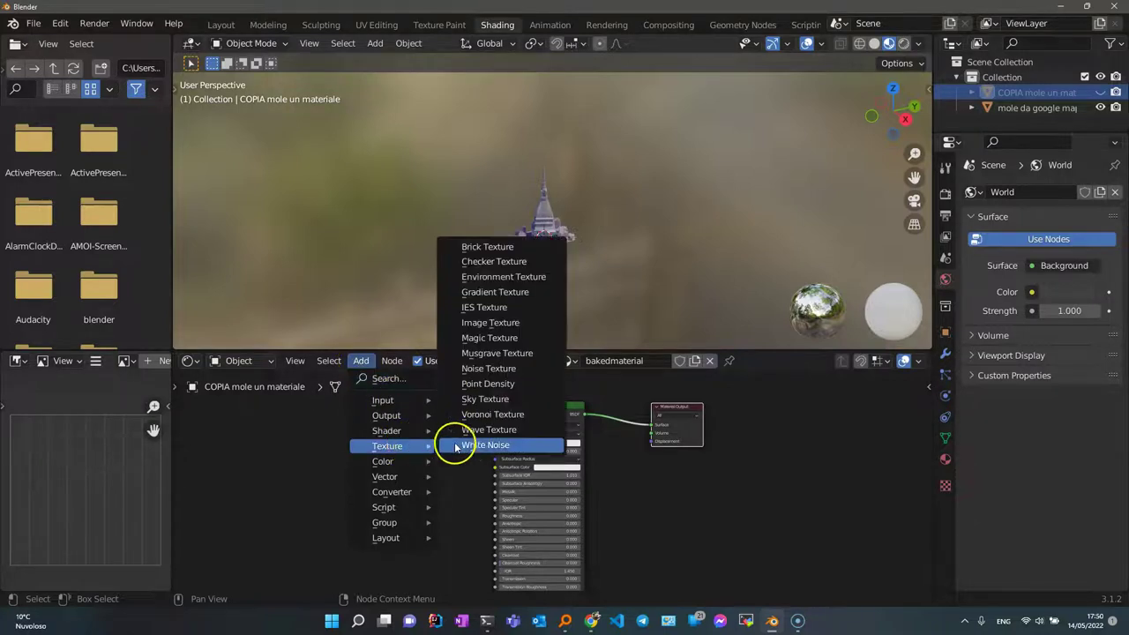
{"action": "left_click", "coordinate": [477, 322]}
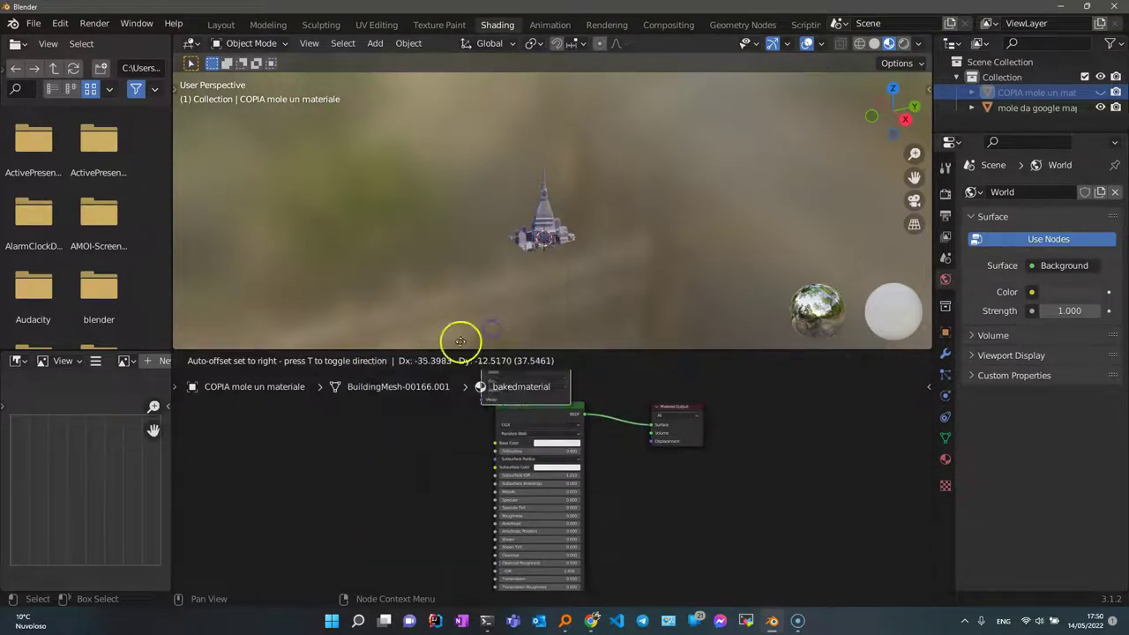
{"action": "left_click", "coordinate": [332, 438]}
{"action": "scroll", "coordinate": [375, 463], "scroll_direction": "up", "scroll_amount": 1}
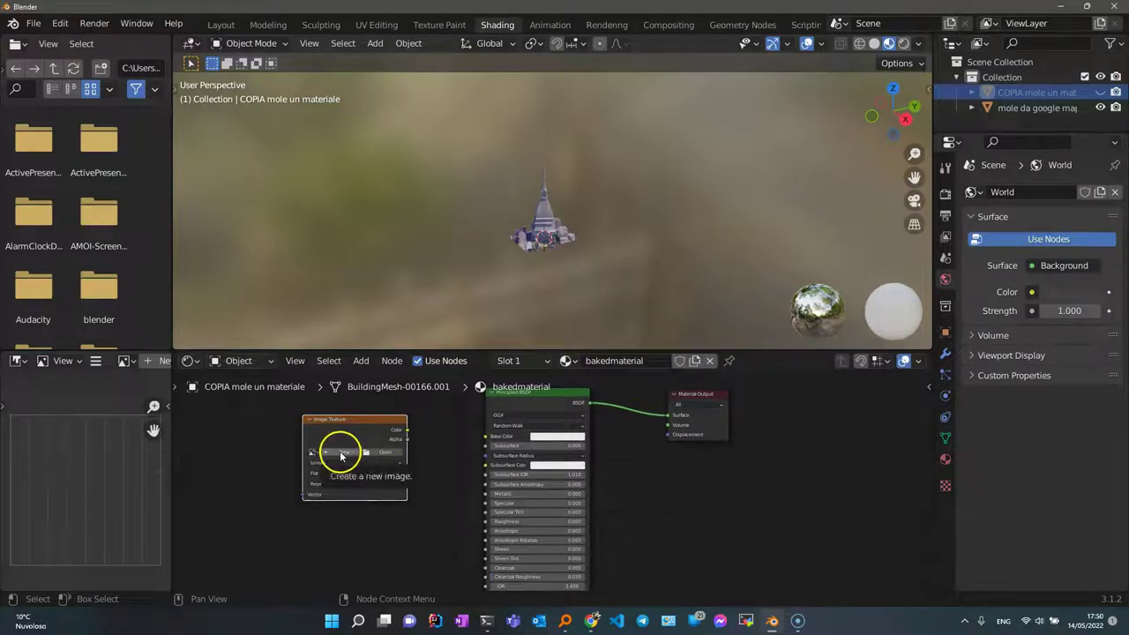
- Create a new 2048×2048 image named bakedtexture with alpha disabled
{"action": "left_click", "coordinate": [341, 455]}
{"action": "left_click", "coordinate": [343, 454]}
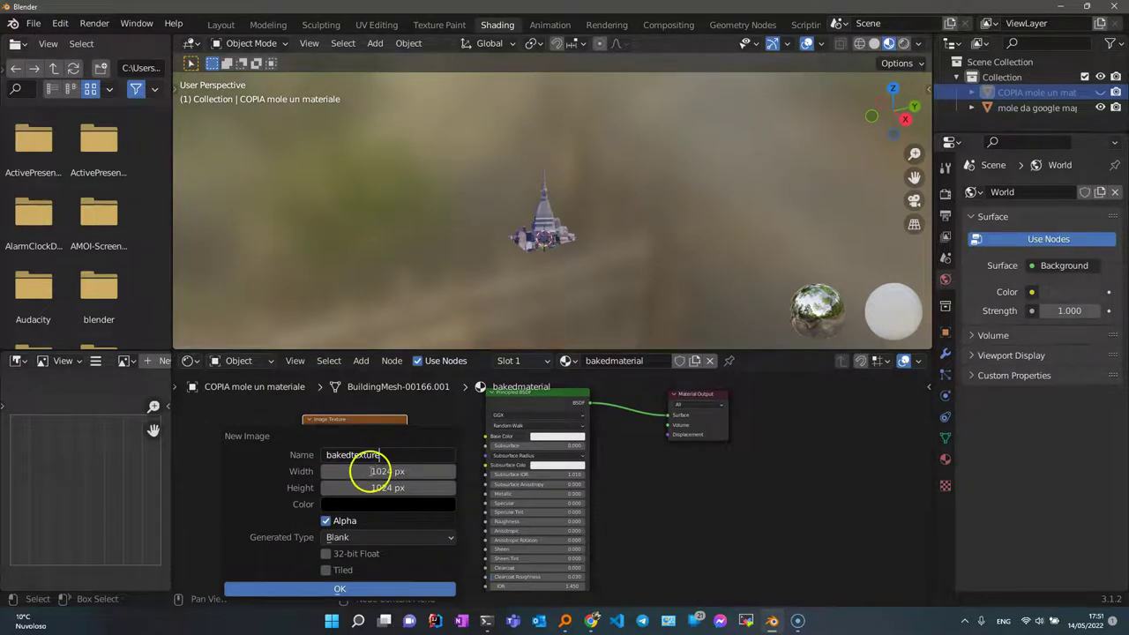
{"action": "key", "text": "Return"}
{"action": "left_click", "coordinate": [382, 471]}
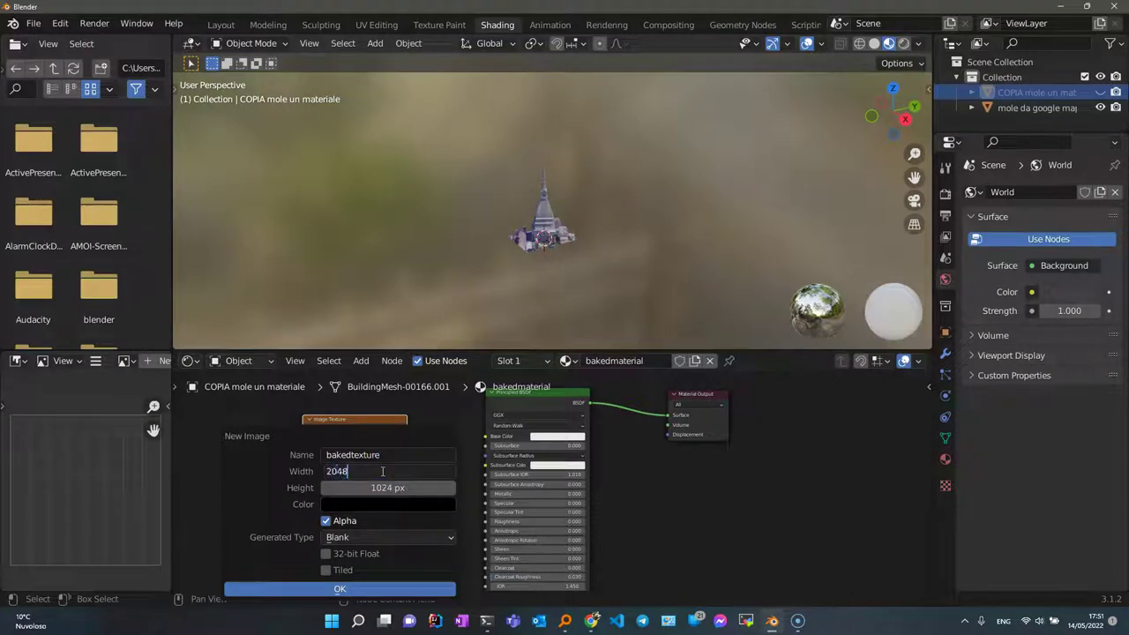
{"action": "key", "text": "Tab"}
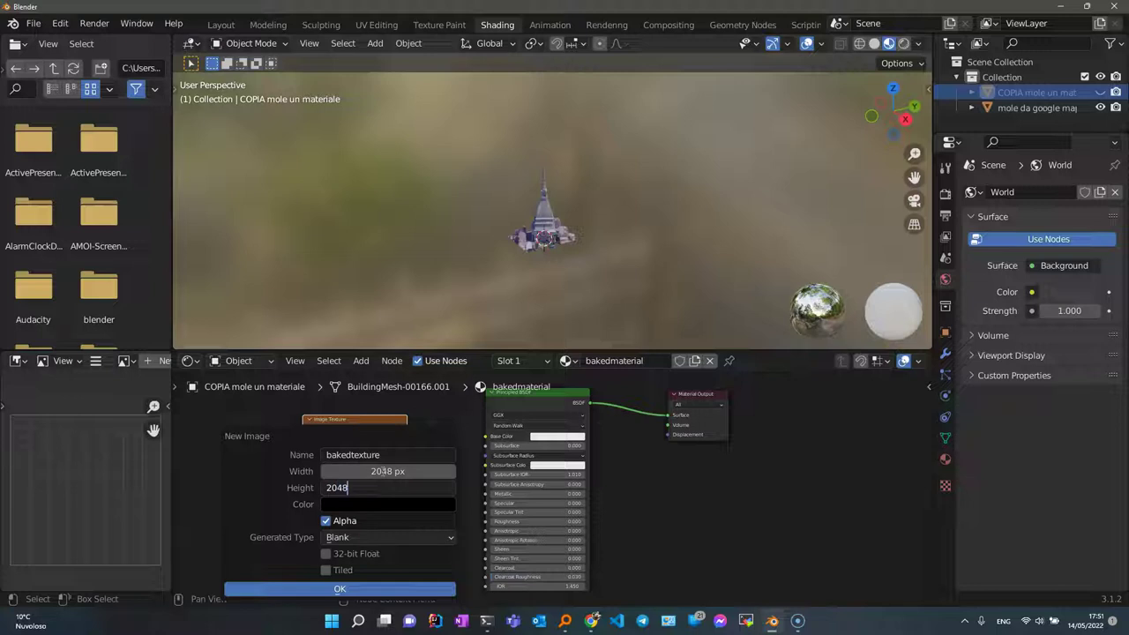
{"action": "key", "text": "Tab"}
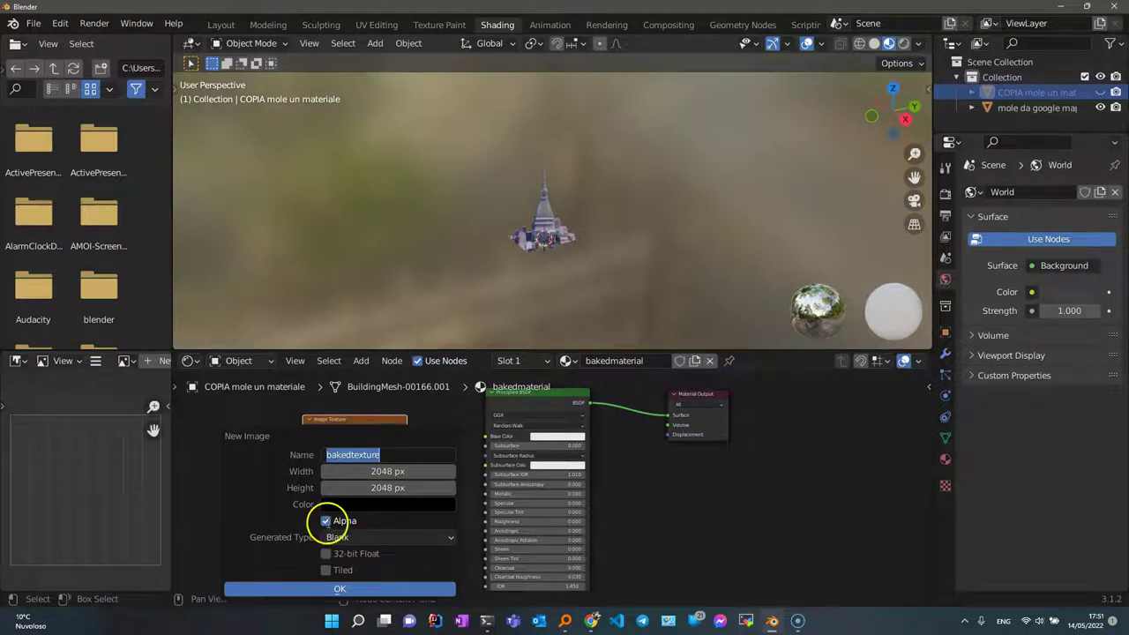
{"action": "left_click", "coordinate": [326, 523]}
{"action": "left_click", "coordinate": [327, 522]}
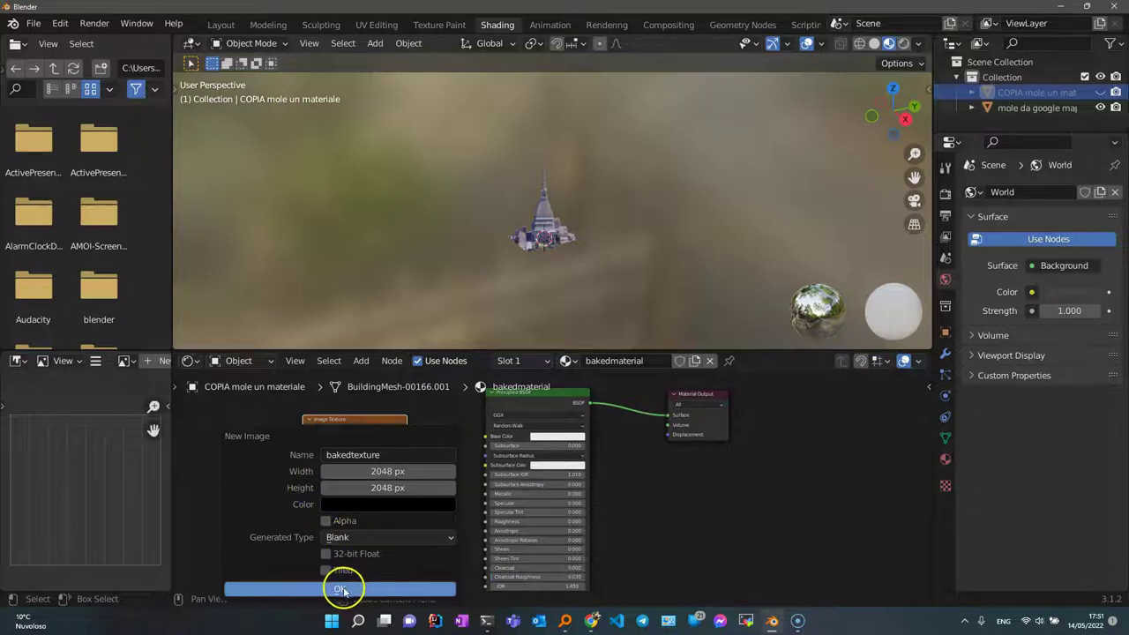
{"action": "left_click", "coordinate": [352, 589]}
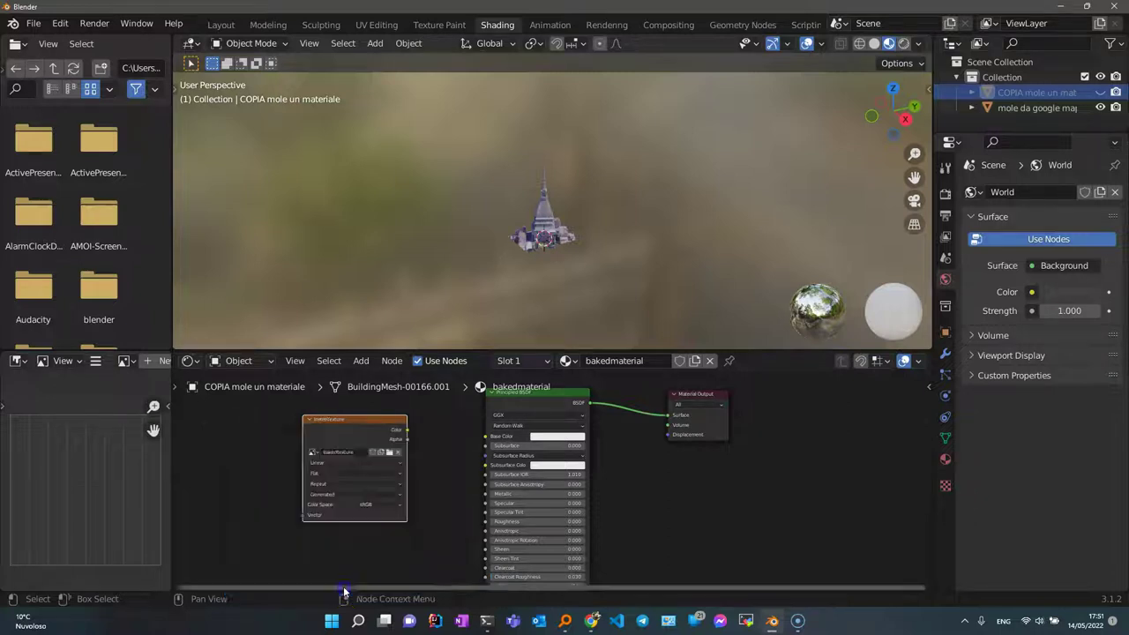
- Display bakedtexture in the widened Image Editor and frame the mole model in the 3D view
{"action": "left_click", "coordinate": [132, 362]}
{"action": "left_click", "coordinate": [159, 379]}
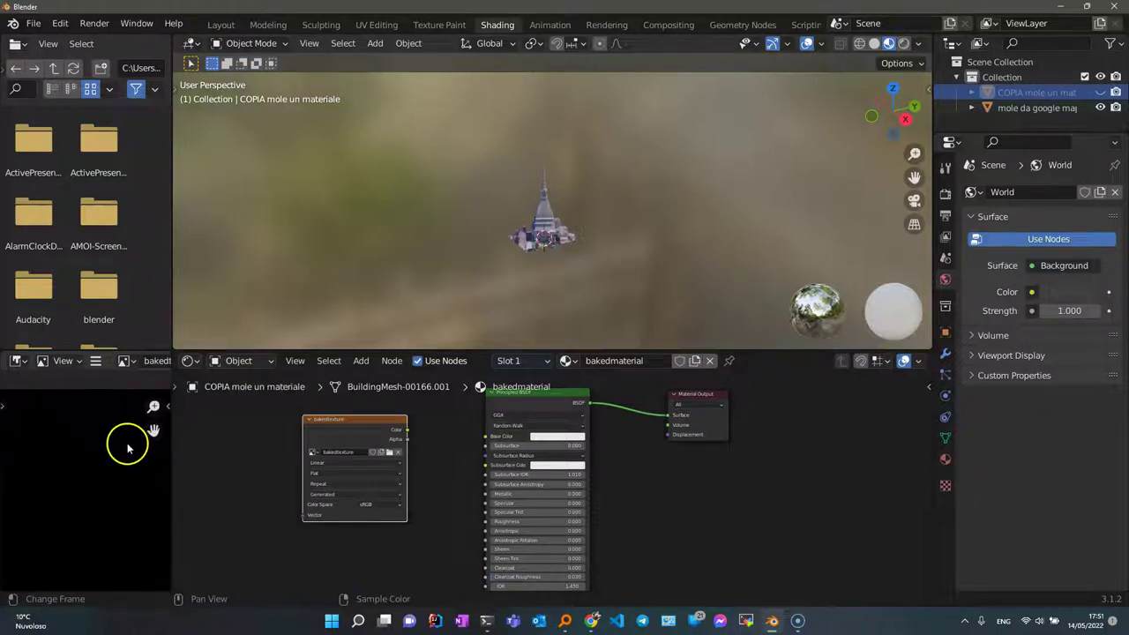
{"action": "left_click_drag", "start_coordinate": [170, 430], "coordinate": [256, 430]}
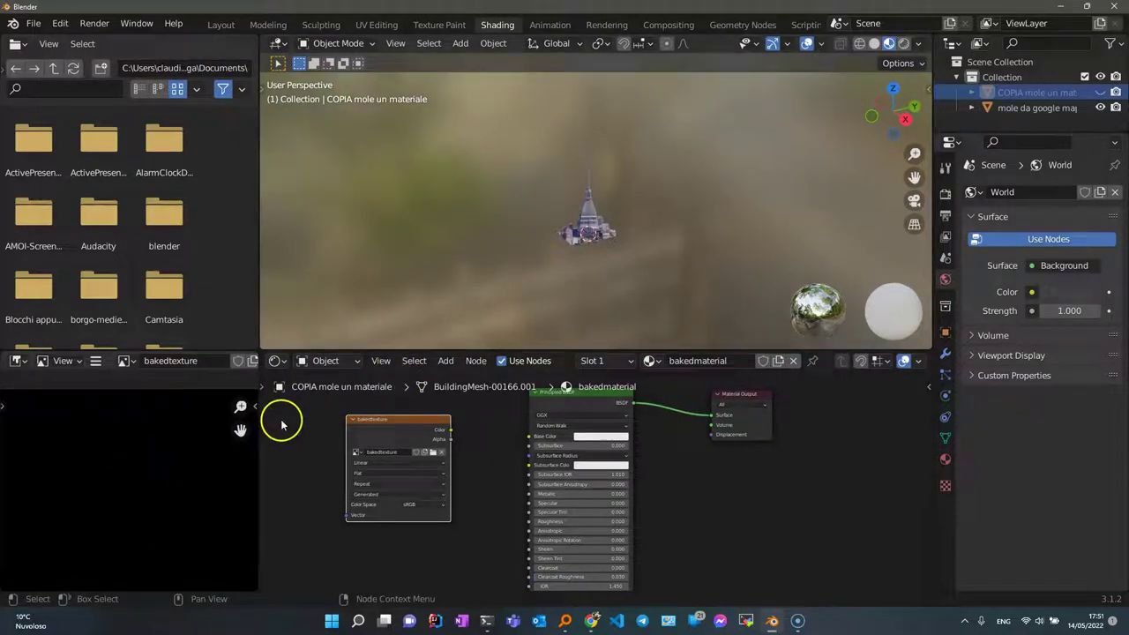
{"action": "left_click", "coordinate": [585, 245]}
{"action": "key", "text": "KP_Decimal"}
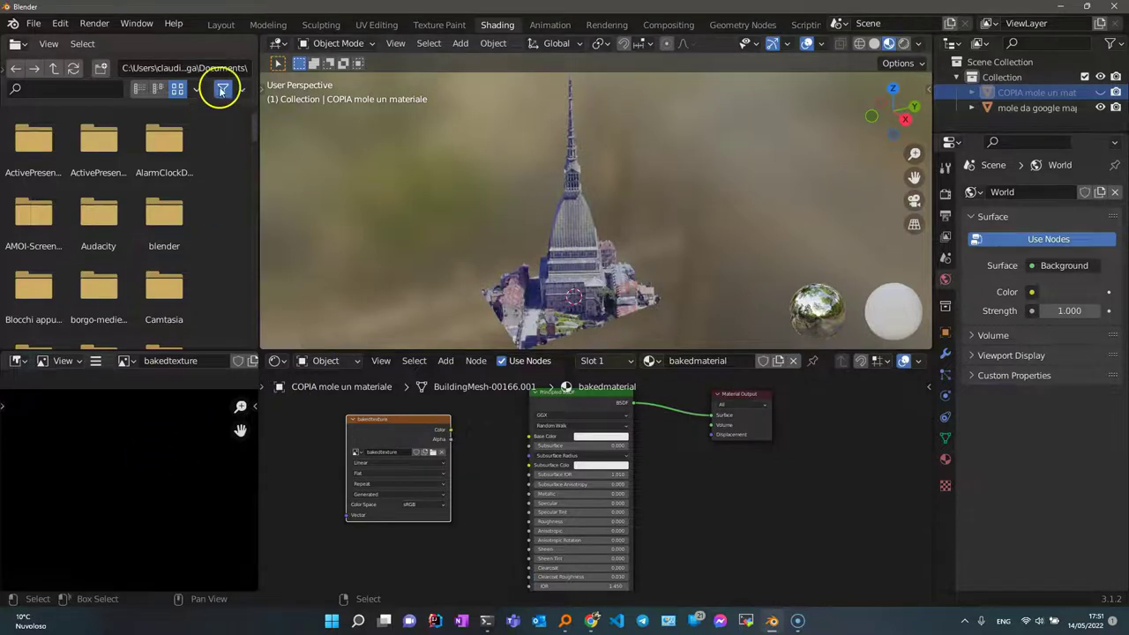
- In the UV Editing workspace, select the COPIA copy and switch back to Object Mode
{"action": "left_click", "coordinate": [374, 24]}
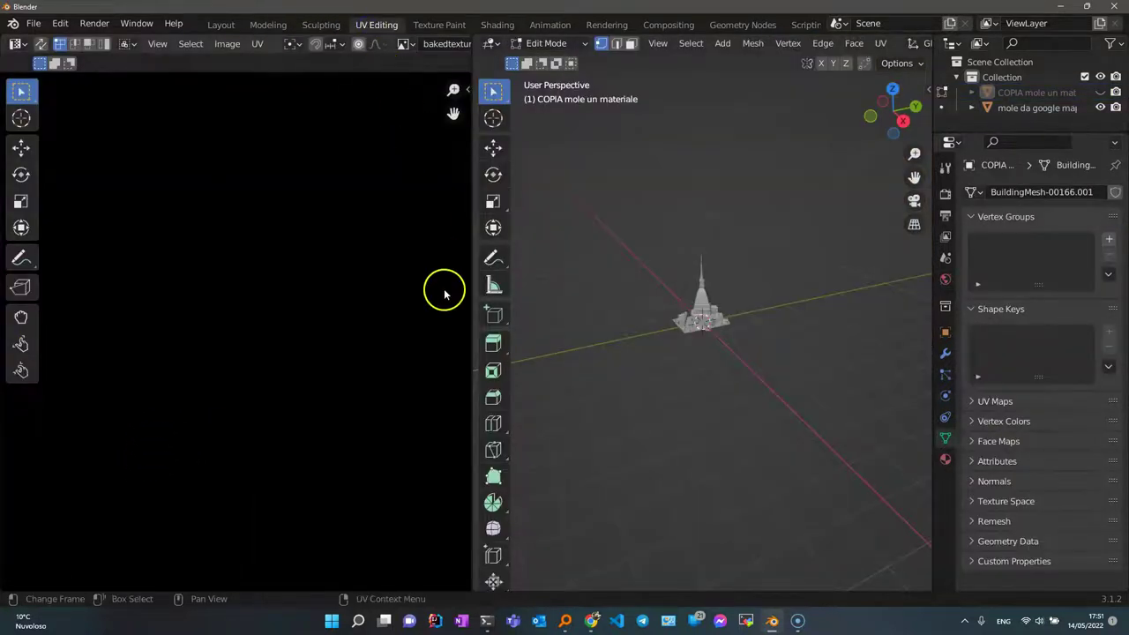
{"action": "left_click", "coordinate": [1008, 95]}
{"action": "left_click_drag", "start_coordinate": [726, 315], "coordinate": [698, 306]}
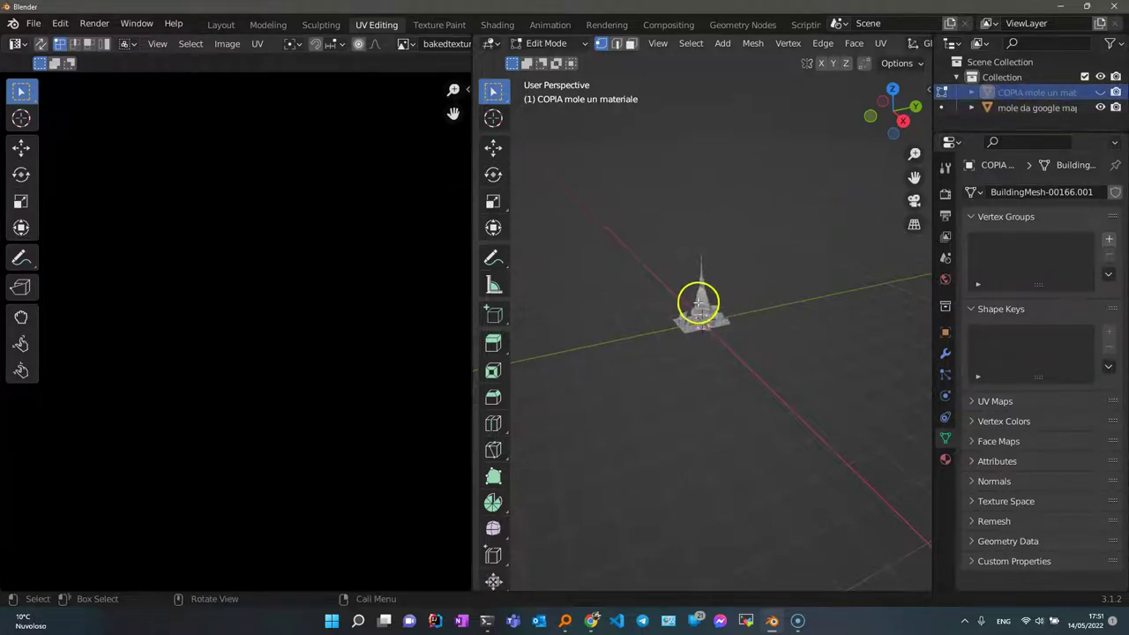
{"action": "left_click", "coordinate": [565, 44]}
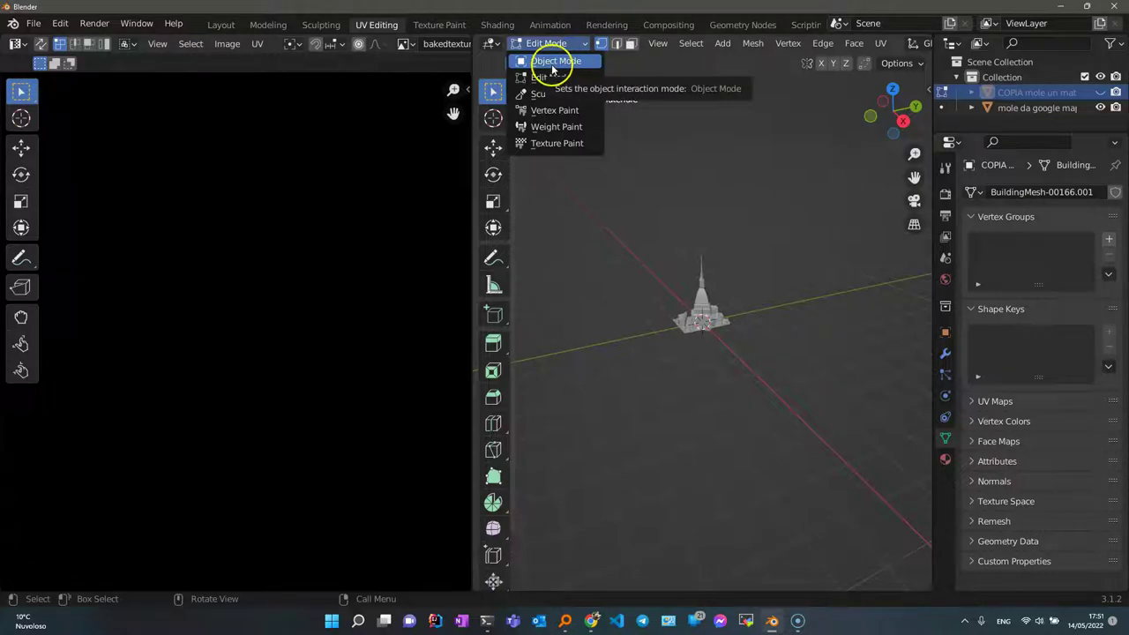
{"action": "left_click", "coordinate": [553, 61]}
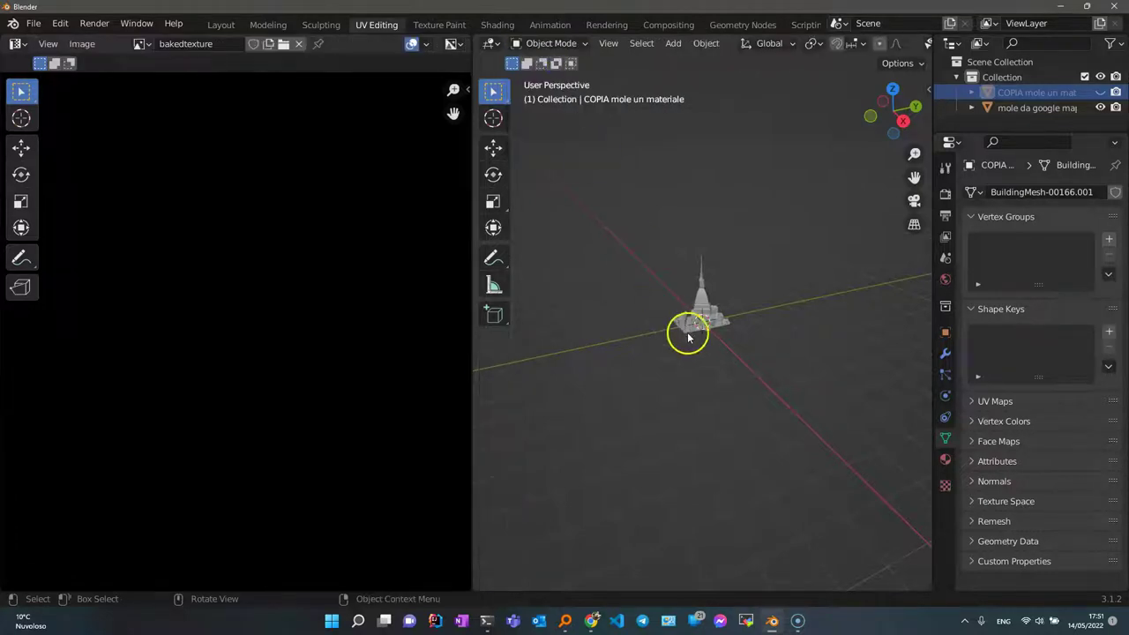
- Hide mole da google maps, show the COPIA copy, and enter Edit Mode on its mesh
{"action": "left_click", "coordinate": [701, 304]}
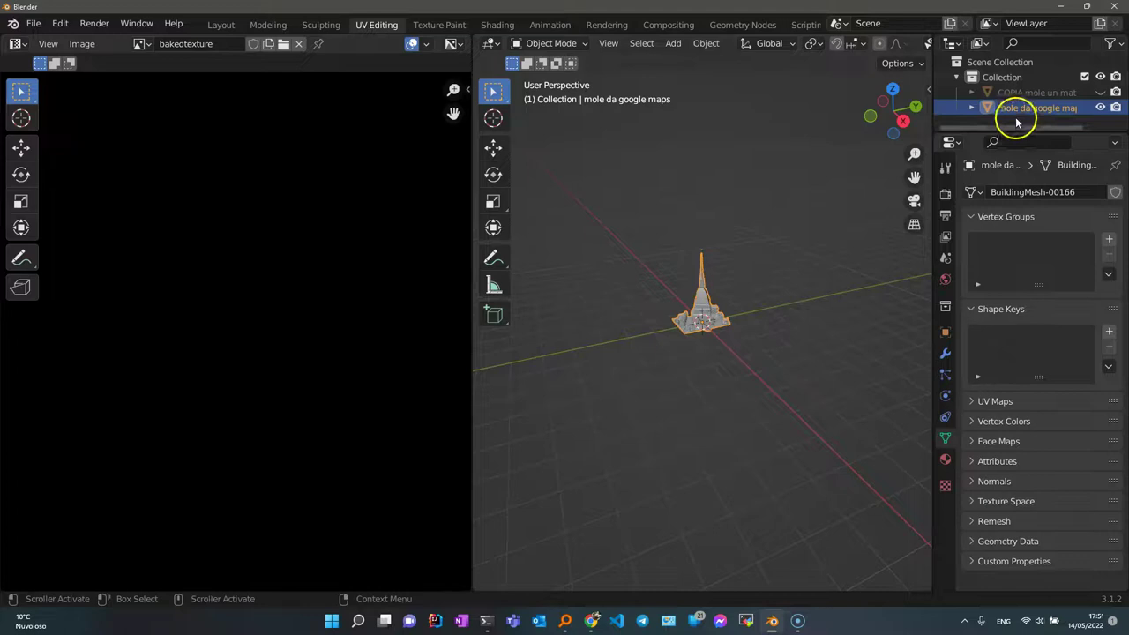
{"action": "left_click", "coordinate": [1041, 92]}
{"action": "left_click", "coordinate": [1101, 106]}
{"action": "left_click", "coordinate": [1100, 92]}
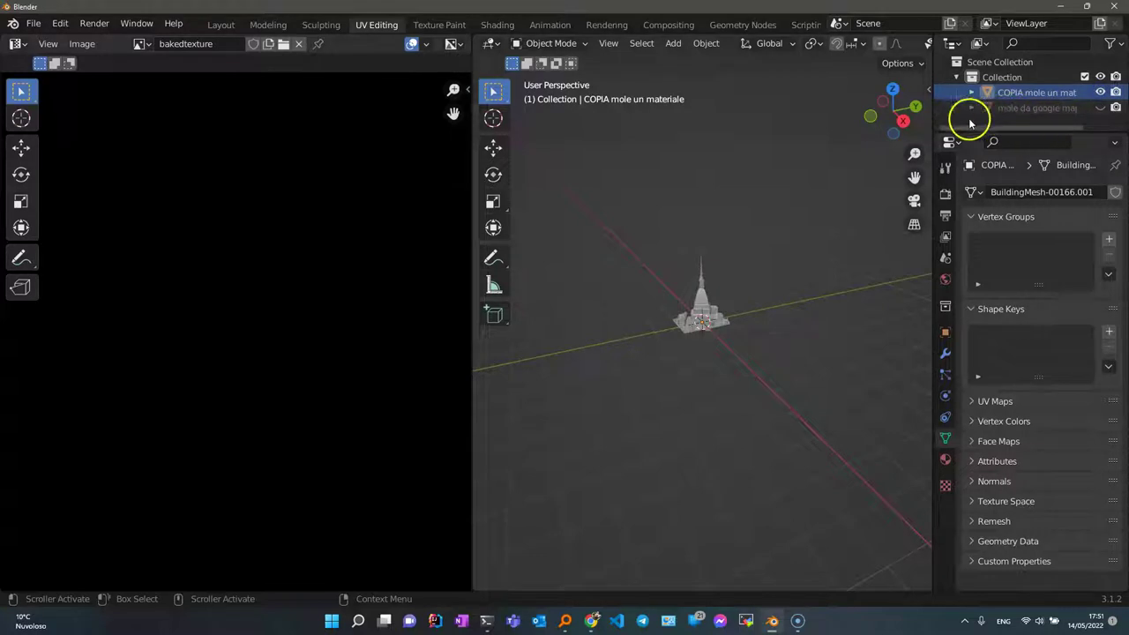
{"action": "scroll", "coordinate": [697, 313], "scroll_direction": "up", "scroll_amount": 5}
{"action": "scroll", "coordinate": [699, 310], "scroll_direction": "down", "scroll_amount": 3}
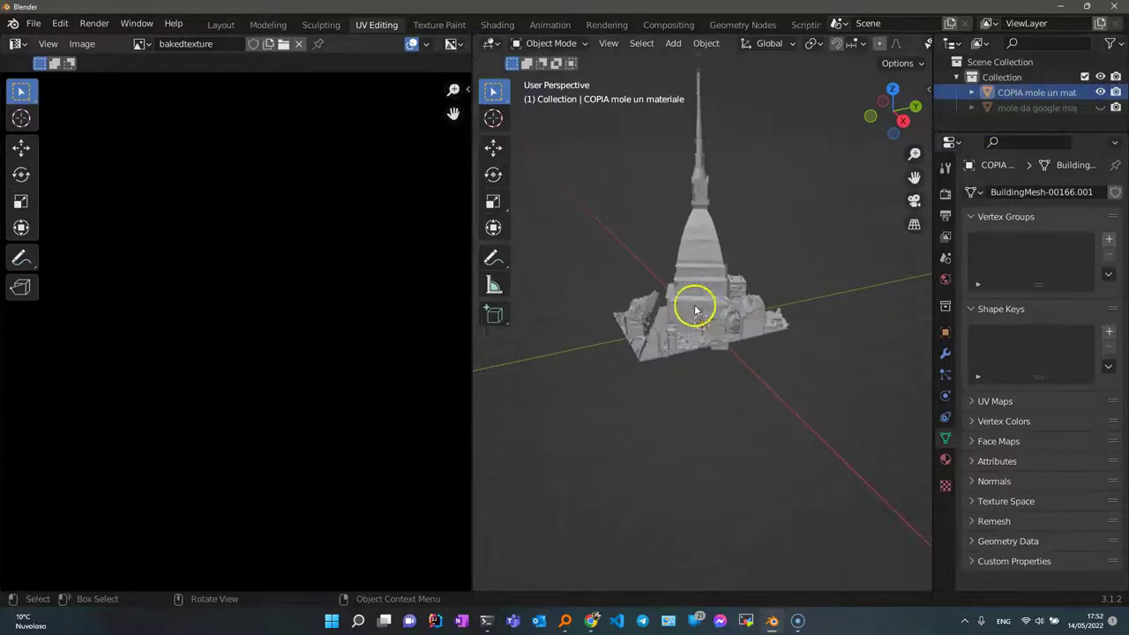
{"action": "left_click", "coordinate": [702, 249]}
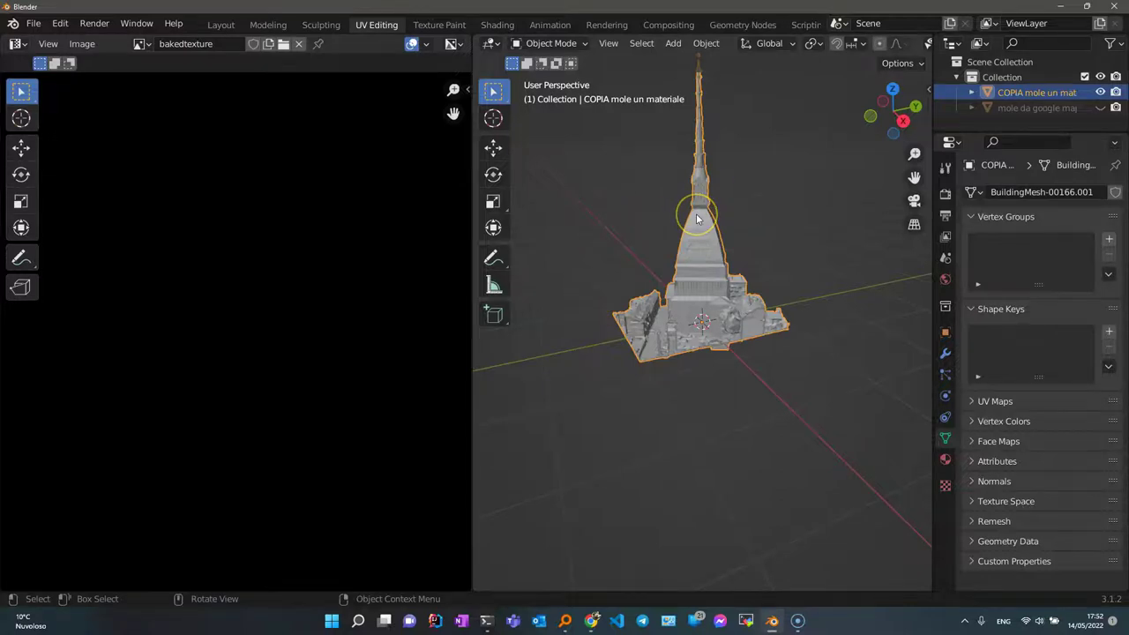
{"action": "key", "text": "Tab"}
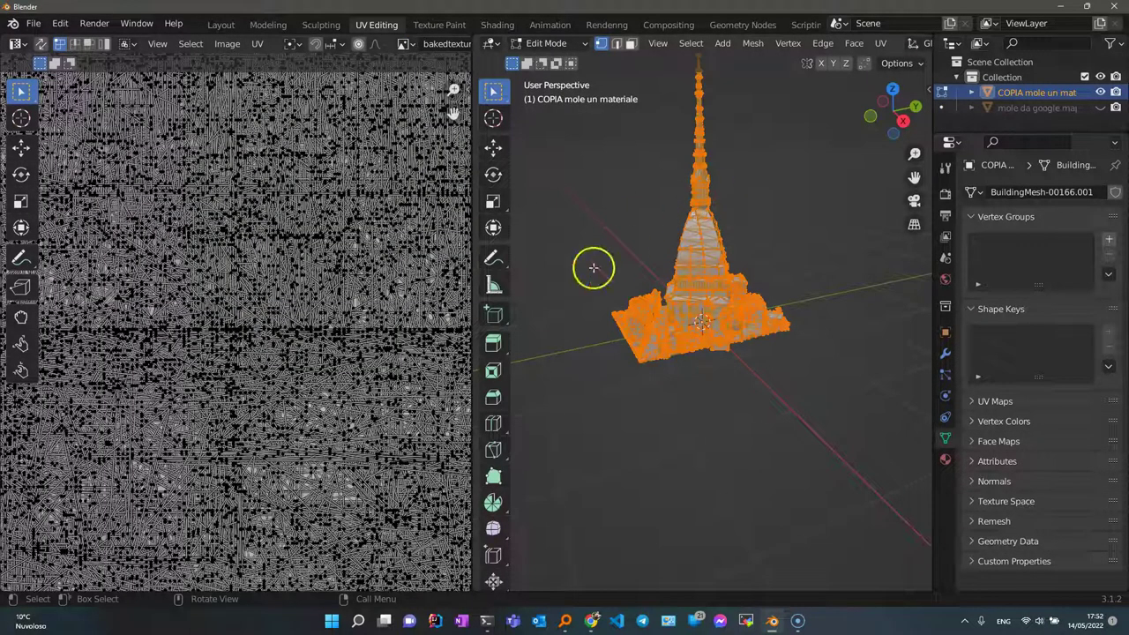
- Unwrap the COPIA mesh with Smart UV Project (66° angle limit) and Scale to Bounds enabled
{"action": "scroll", "coordinate": [192, 245], "scroll_direction": "down", "scroll_amount": 2}
{"action": "scroll", "coordinate": [193, 245], "scroll_direction": "up", "scroll_amount": 1}
{"action": "scroll", "coordinate": [192, 245], "scroll_direction": "up", "scroll_amount": 1}
{"action": "scroll", "coordinate": [192, 245], "scroll_direction": "up", "scroll_amount": 1}
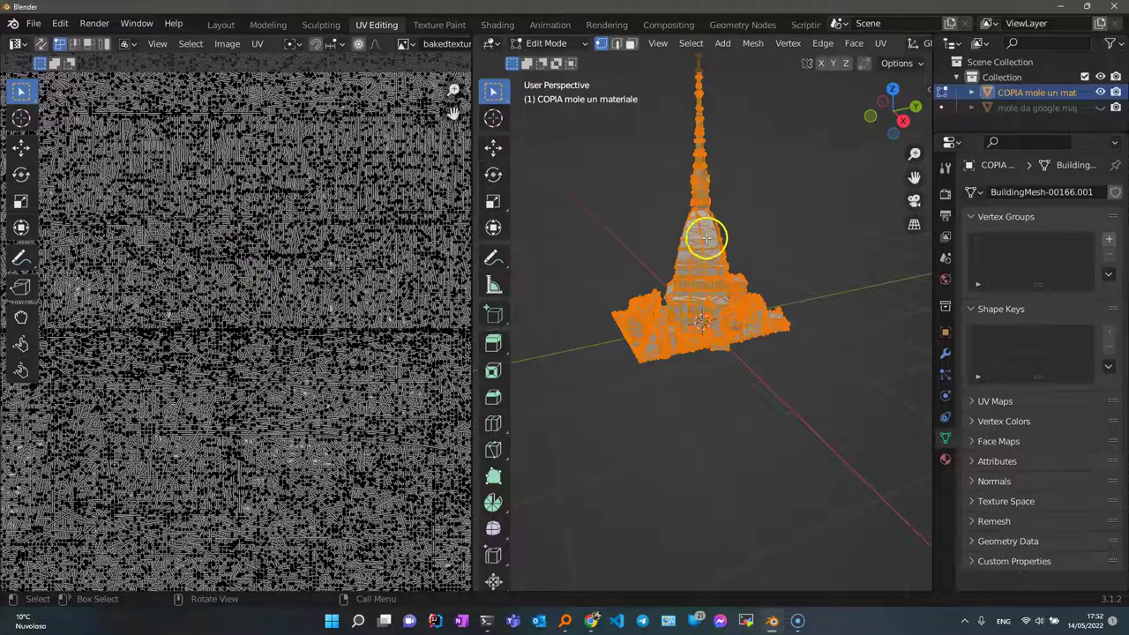
{"action": "key", "text": "u"}
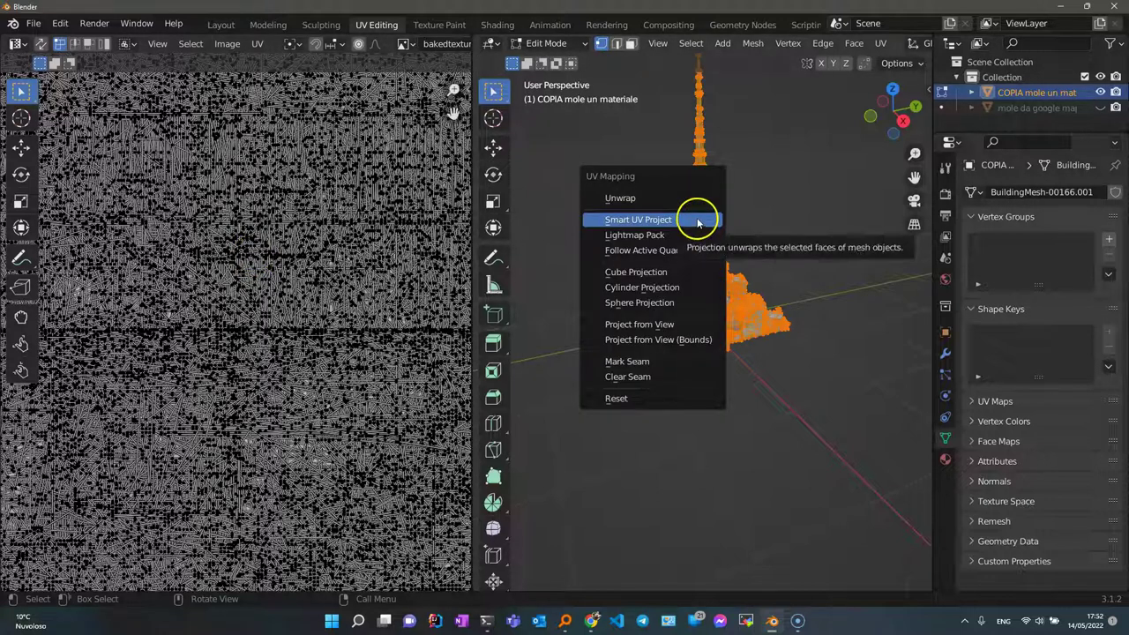
{"action": "left_click", "coordinate": [627, 223]}
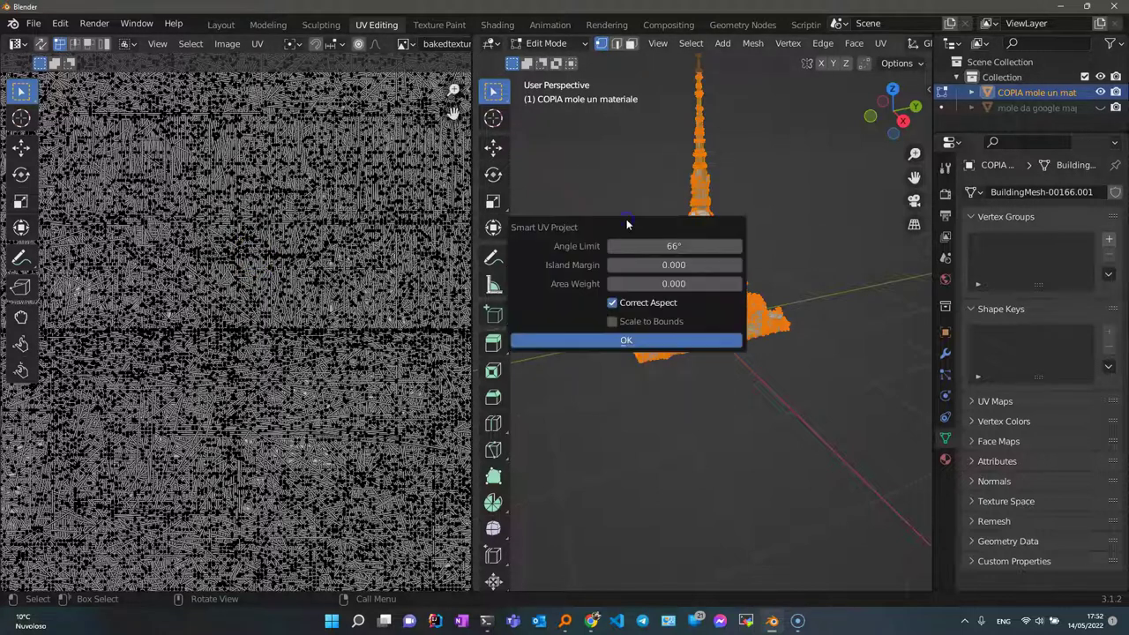
{"action": "left_click", "coordinate": [612, 323]}
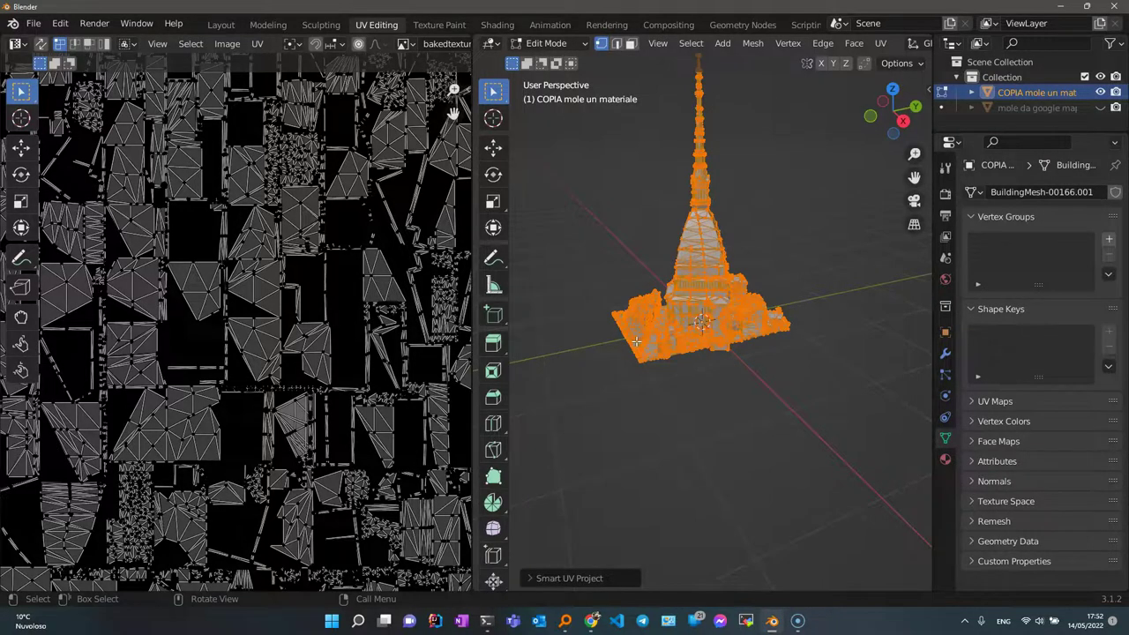
{"action": "scroll", "coordinate": [184, 283], "scroll_direction": "down", "scroll_amount": 3}
{"action": "scroll", "coordinate": [187, 285], "scroll_direction": "down", "scroll_amount": 3}
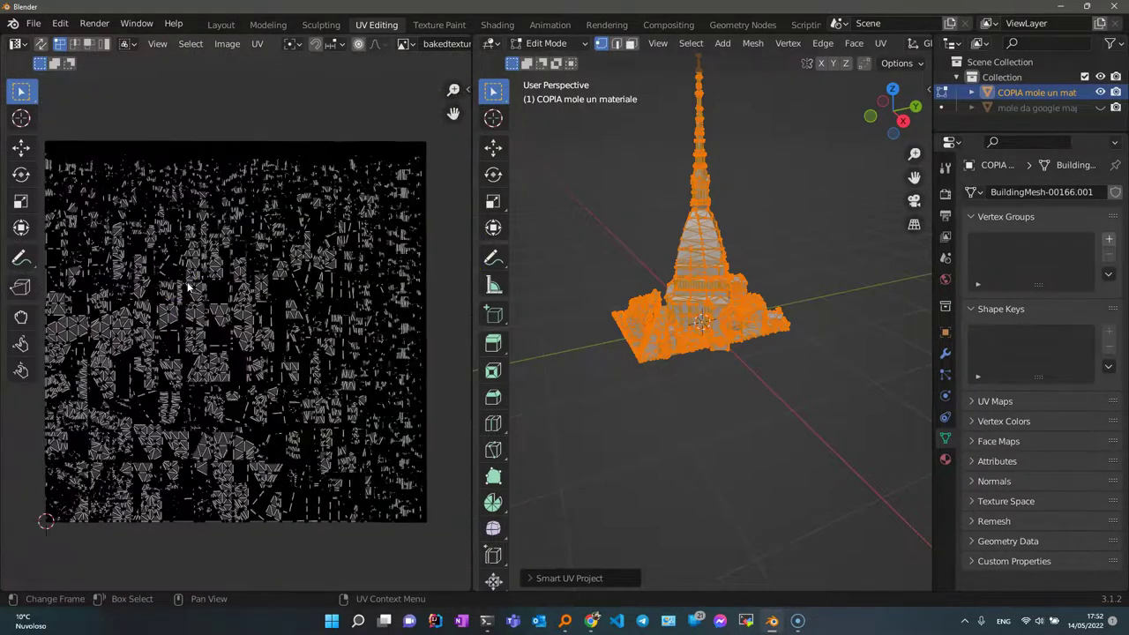
- Switch to the Shading workspace to view the copy alongside bakedmaterial's nodes
{"action": "scroll", "coordinate": [188, 287], "scroll_direction": "up", "scroll_amount": 2}
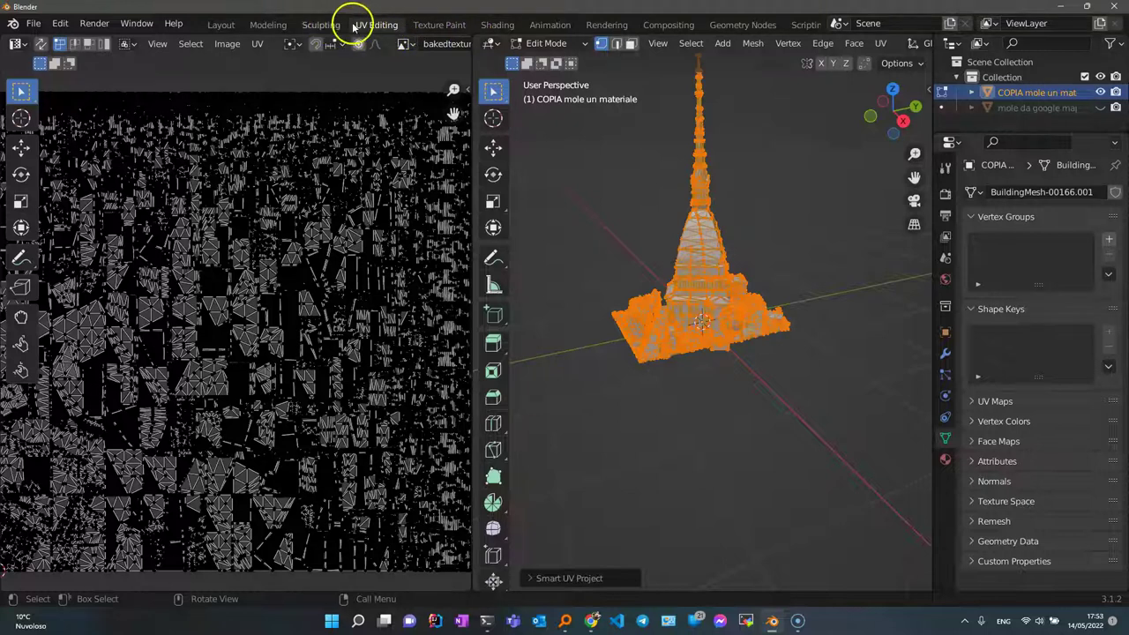
{"action": "left_click", "coordinate": [495, 25]}
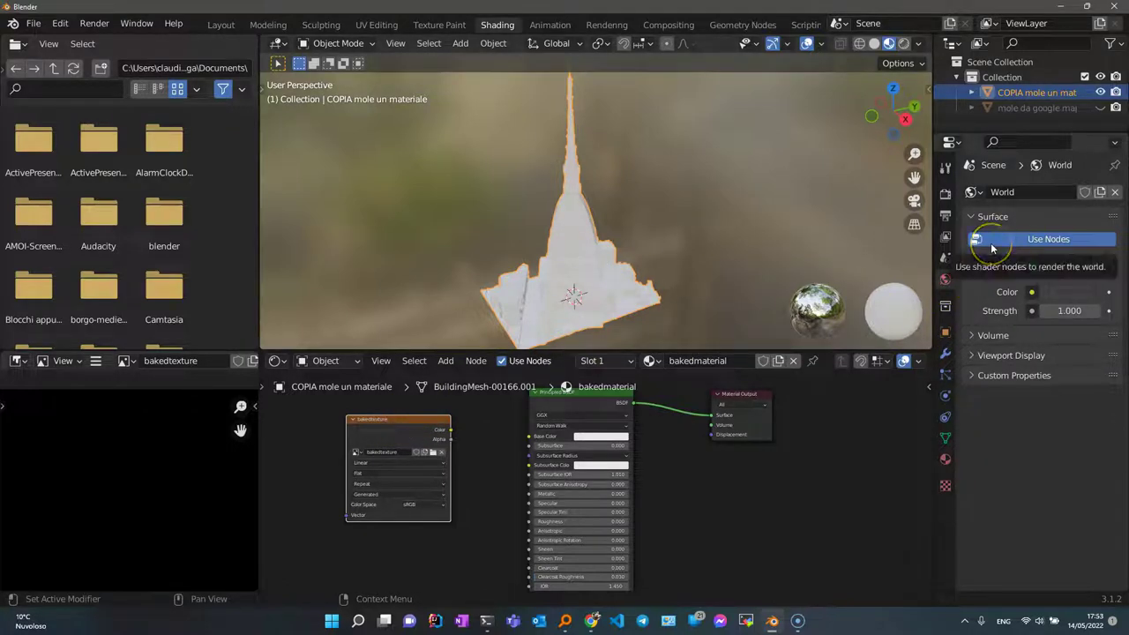
- Set the render engine to Cycles in Render properties and expand the Bake panel
{"action": "left_click", "coordinate": [946, 193]}
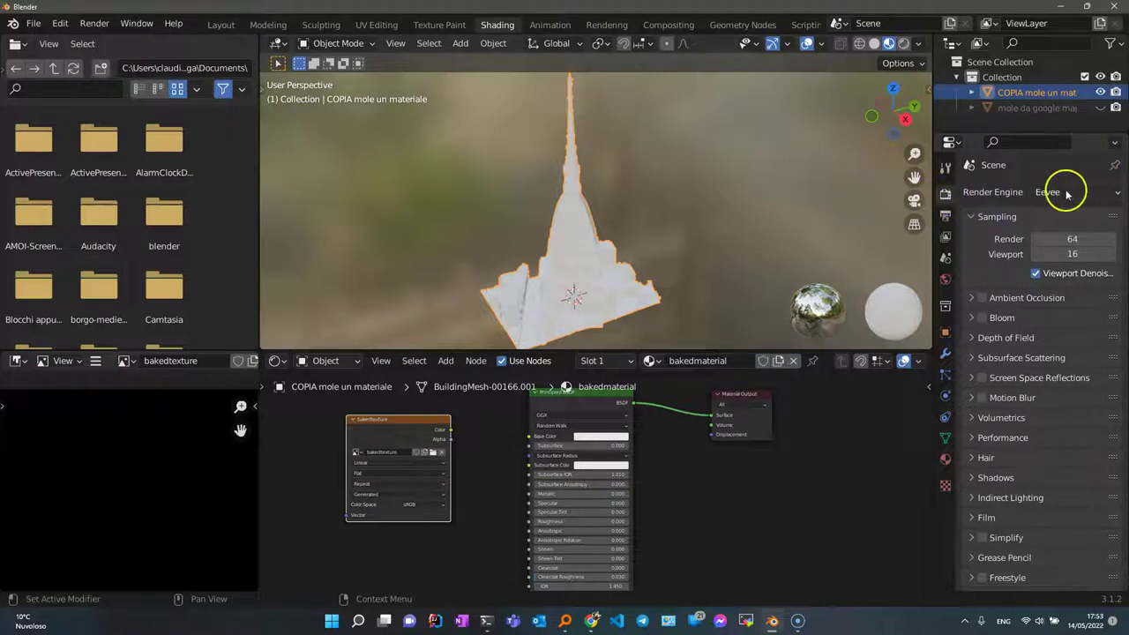
{"action": "left_click", "coordinate": [1116, 191]}
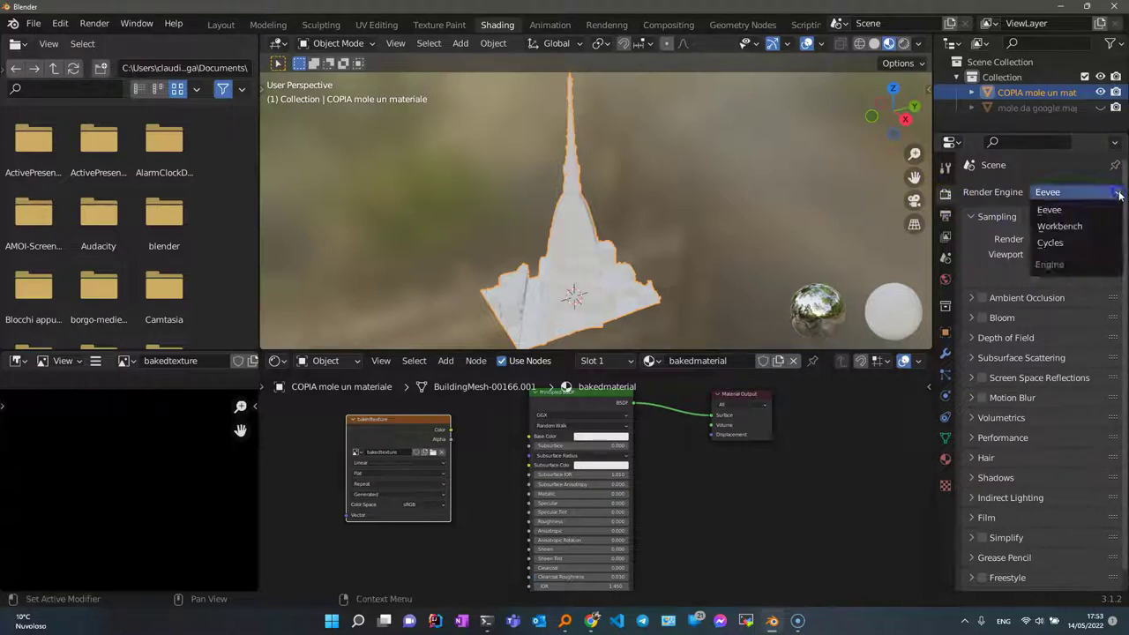
{"action": "left_click", "coordinate": [1059, 244]}
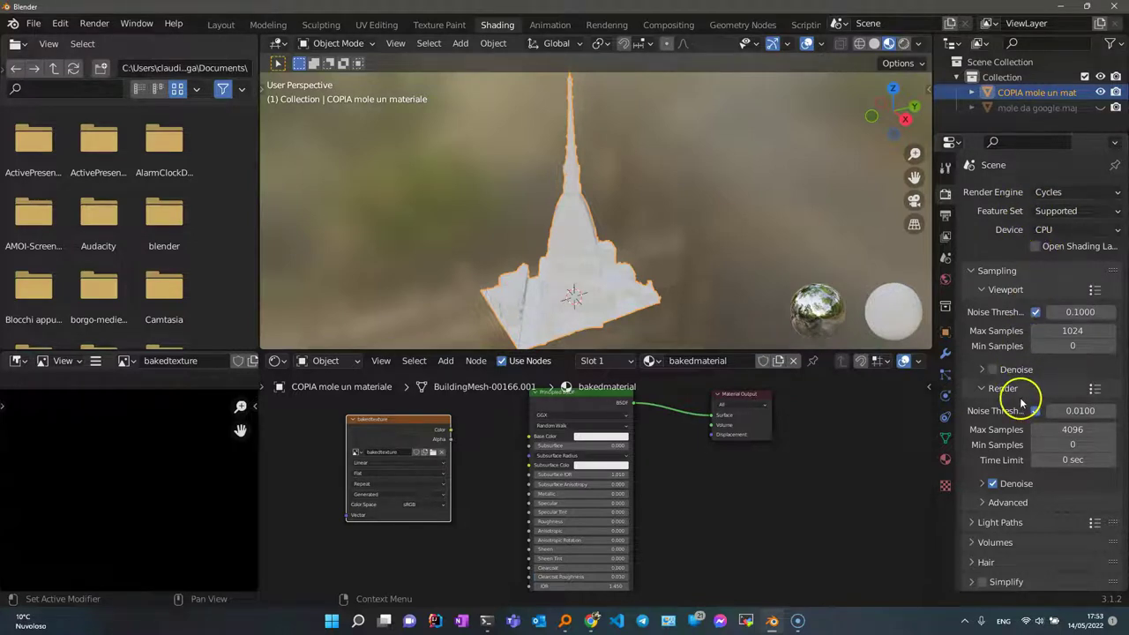
{"action": "scroll", "coordinate": [1007, 411], "scroll_direction": "down", "scroll_amount": 2}
{"action": "scroll", "coordinate": [1004, 412], "scroll_direction": "down", "scroll_amount": 2}
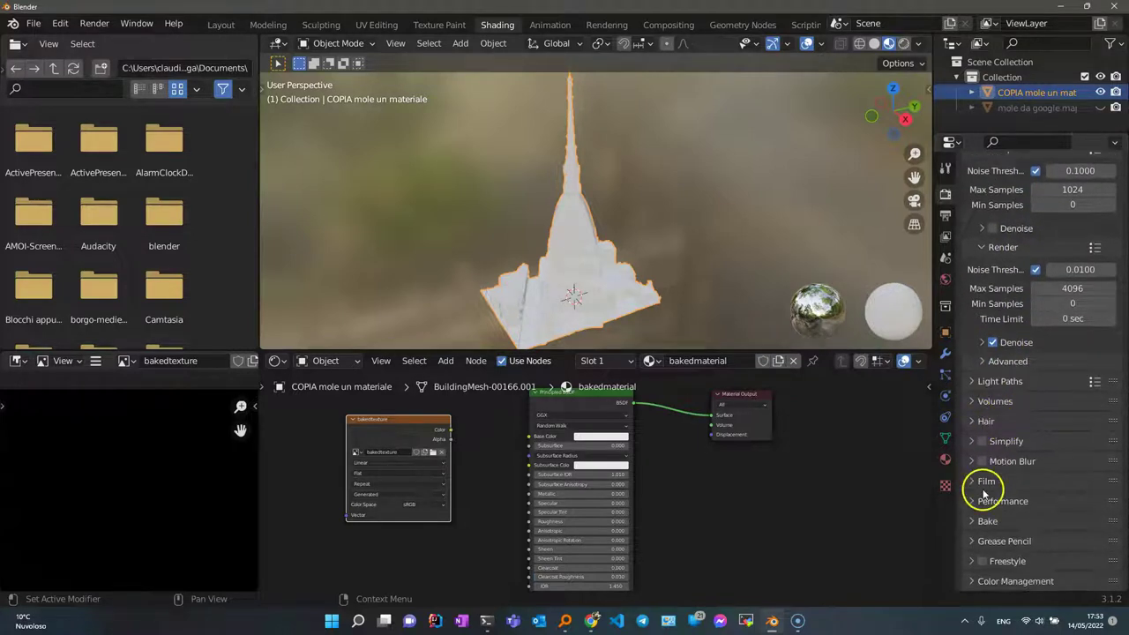
{"action": "left_click", "coordinate": [974, 522]}
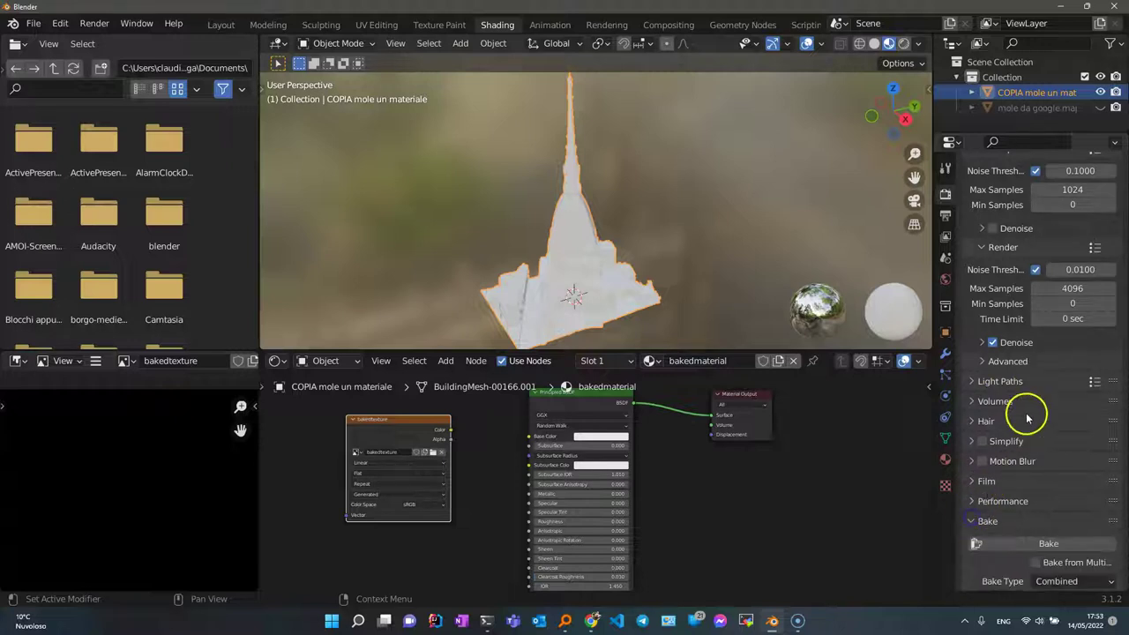
{"action": "scroll", "coordinate": [1025, 411], "scroll_direction": "down", "scroll_amount": 2}
{"action": "scroll", "coordinate": [1021, 401], "scroll_direction": "down", "scroll_amount": 2}
{"action": "scroll", "coordinate": [1028, 397], "scroll_direction": "down", "scroll_amount": 1}
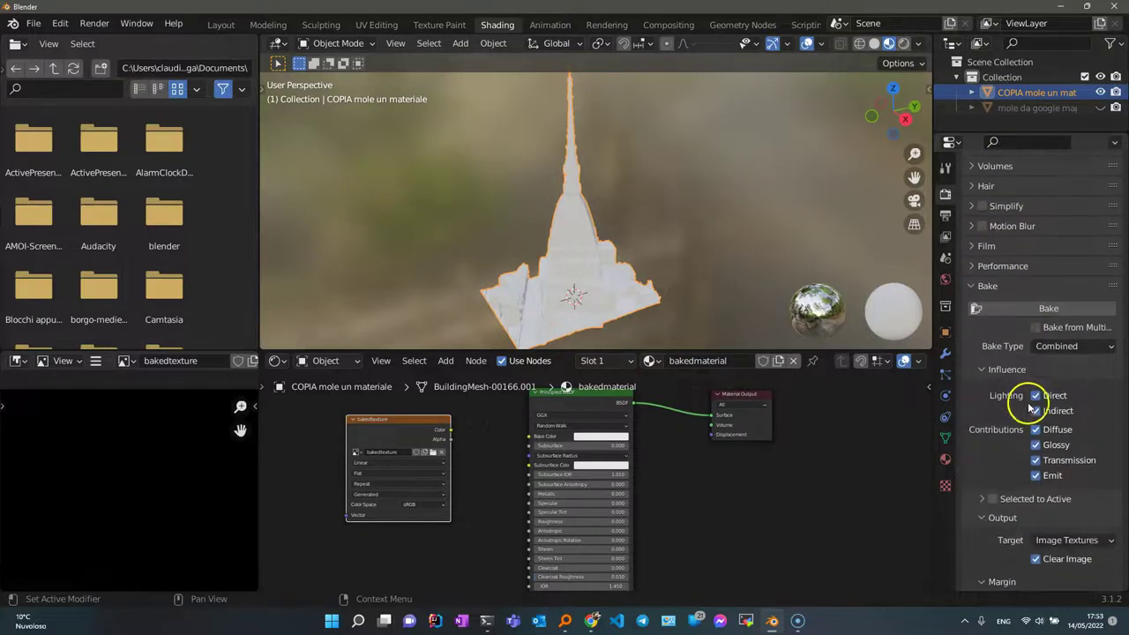
- Set Bake Type to Diffuse (Color only), enable Selected to Active, max ray 0.01 m, margin 1 px
{"action": "left_click", "coordinate": [1078, 350]}
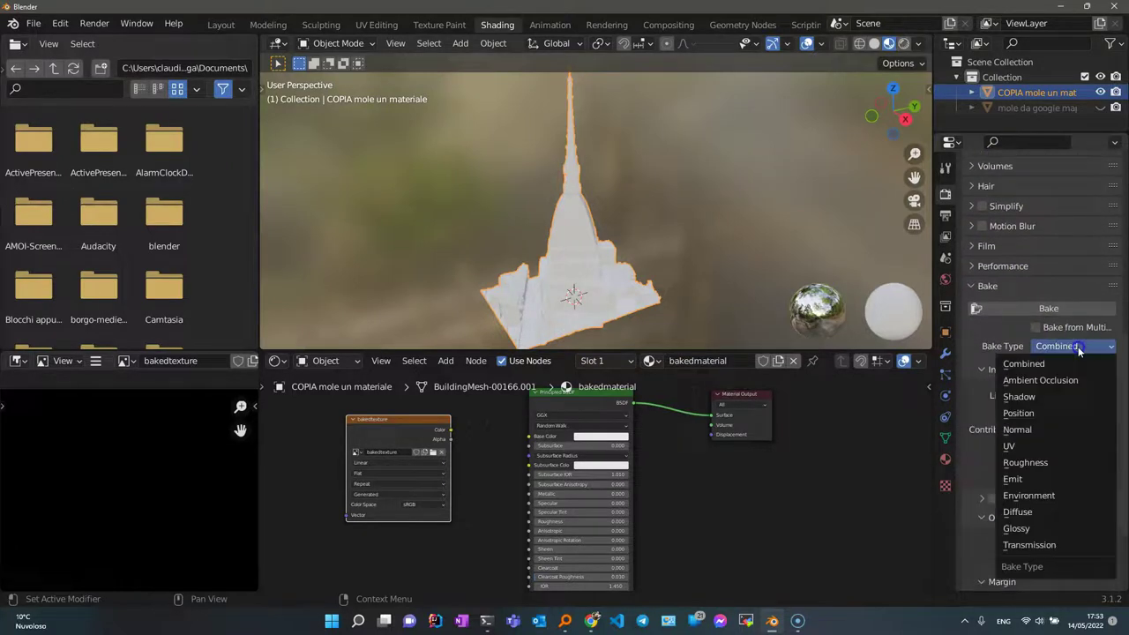
{"action": "left_click", "coordinate": [1022, 512]}
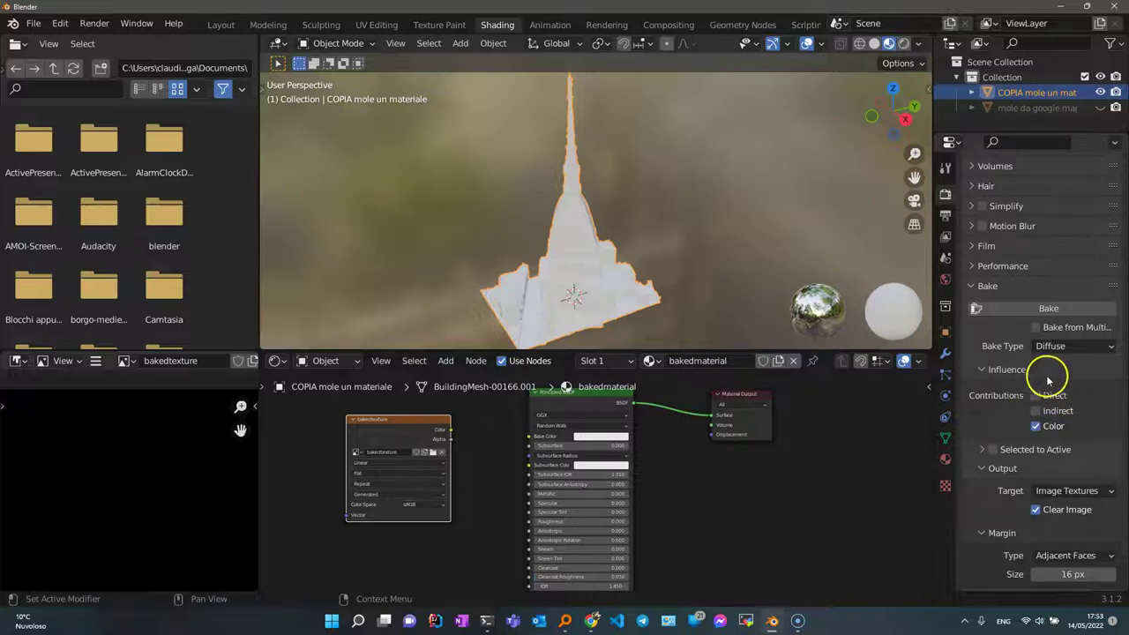
{"action": "left_click", "coordinate": [984, 451]}
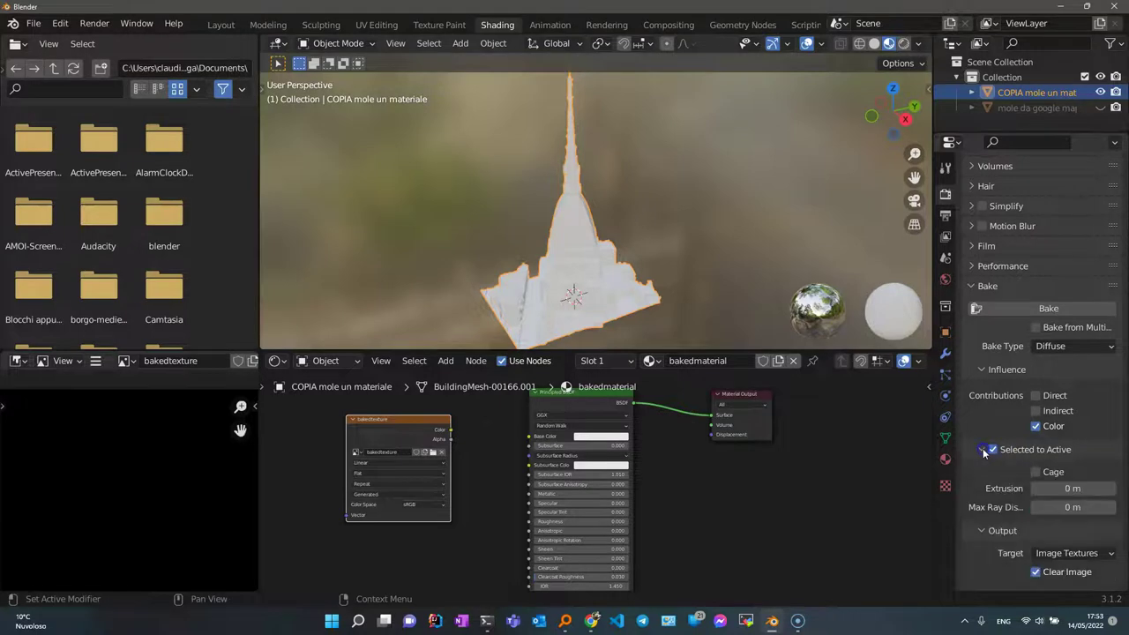
{"action": "mouse_move", "coordinate": [1072, 507]}
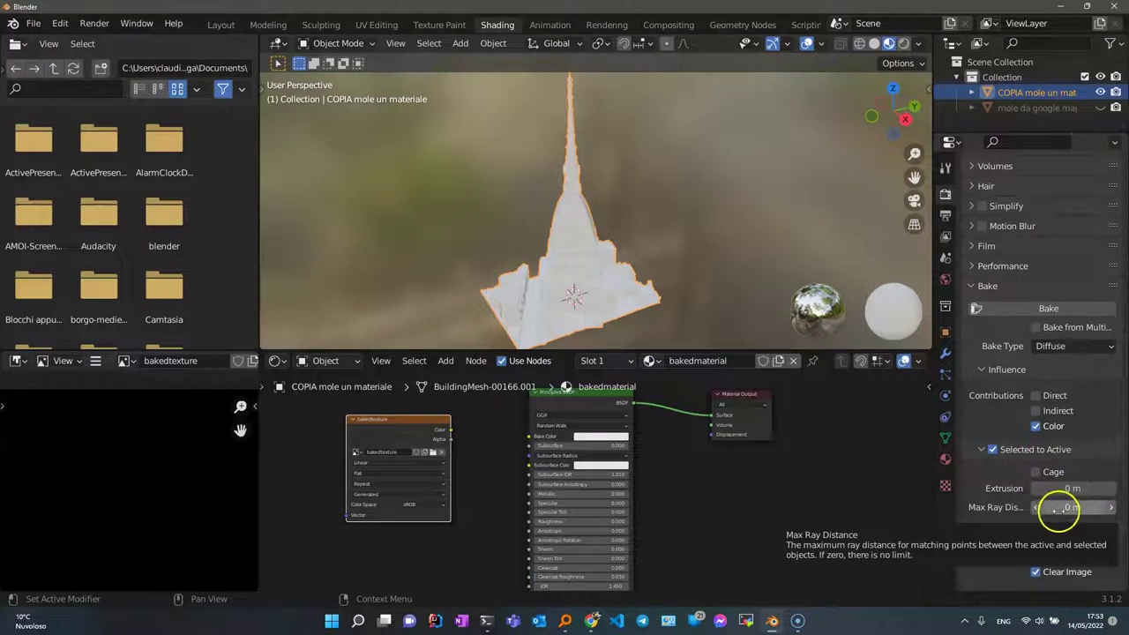
{"action": "left_click", "coordinate": [1111, 508]}
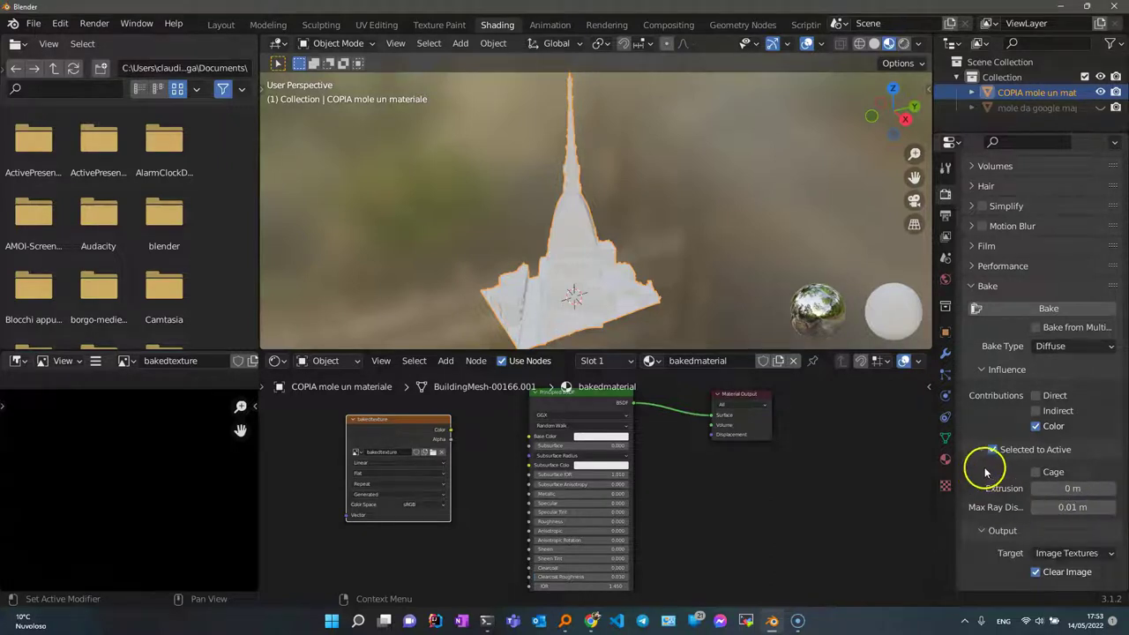
{"action": "scroll", "coordinate": [987, 476], "scroll_direction": "down", "scroll_amount": 2}
{"action": "scroll", "coordinate": [1048, 460], "scroll_direction": "down", "scroll_amount": 2}
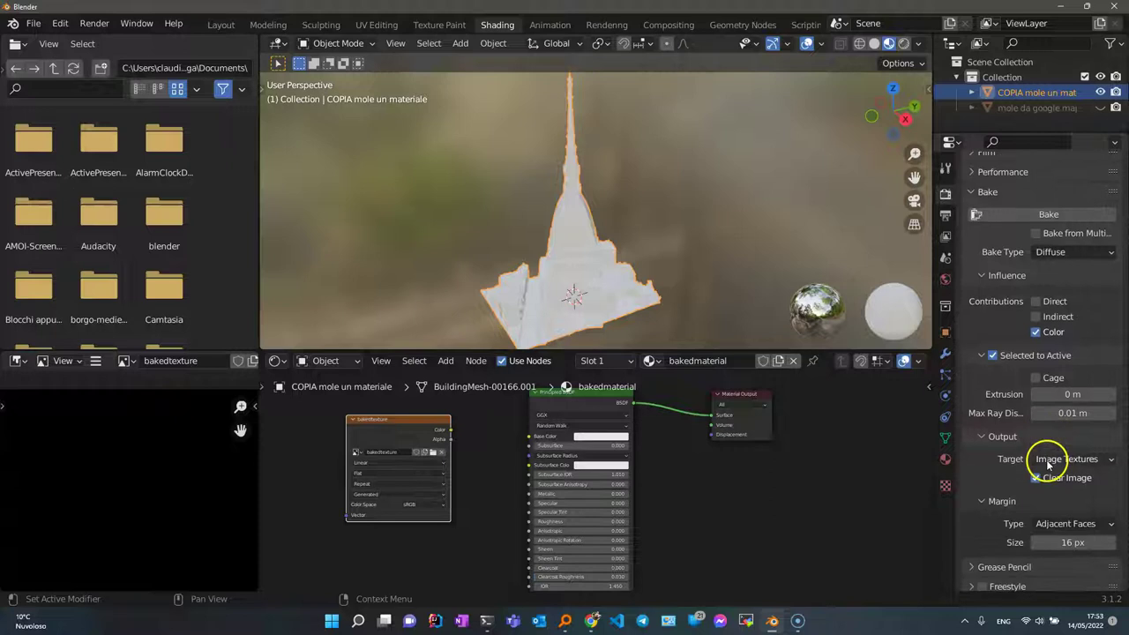
{"action": "left_click", "coordinate": [1068, 543]}
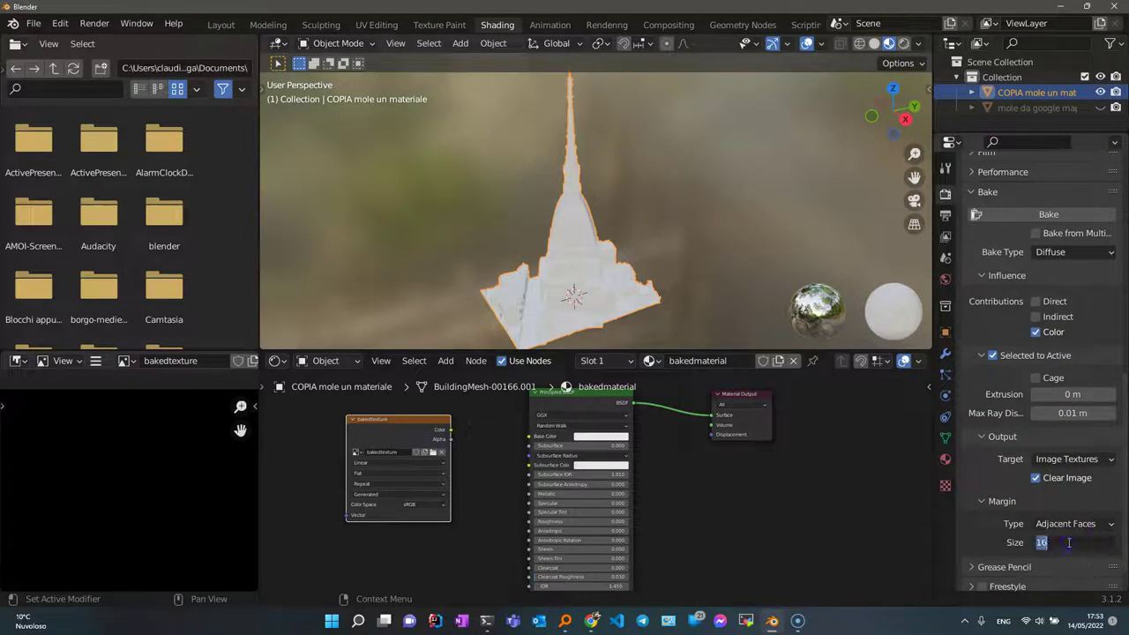
{"action": "type", "text": "32"}
{"action": "key", "text": "Return"}
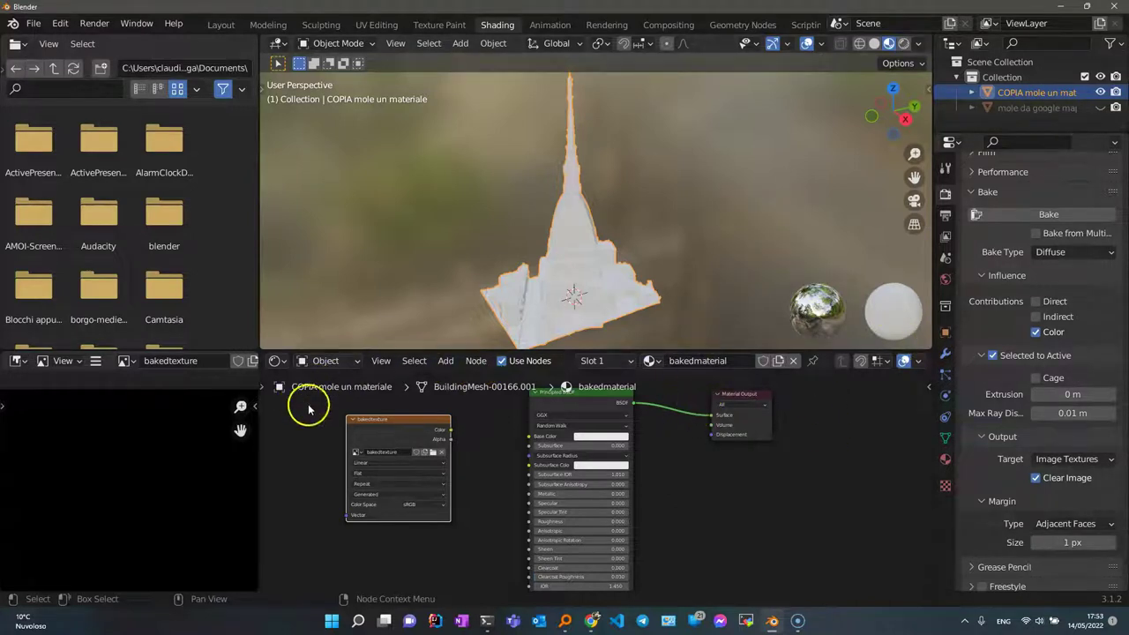
- Hide the copy, reveal 'mole da google maps', then select it plus 'COPIA mole un materiale' as active
{"action": "left_click", "coordinate": [1100, 93]}
{"action": "left_click", "coordinate": [1100, 107]}
{"action": "middle_click_drag", "start_coordinate": [511, 261], "coordinate": [519, 257]}
{"action": "scroll", "coordinate": [518, 250], "scroll_direction": "down", "scroll_amount": 2}
{"action": "mouse_move", "coordinate": [530, 247]}
{"action": "middle_mouse_down"}
{"action": "mouse_move", "coordinate": [670, 240]}
{"action": "mouse_move", "coordinate": [422, 232]}
{"action": "middle_mouse_up"}
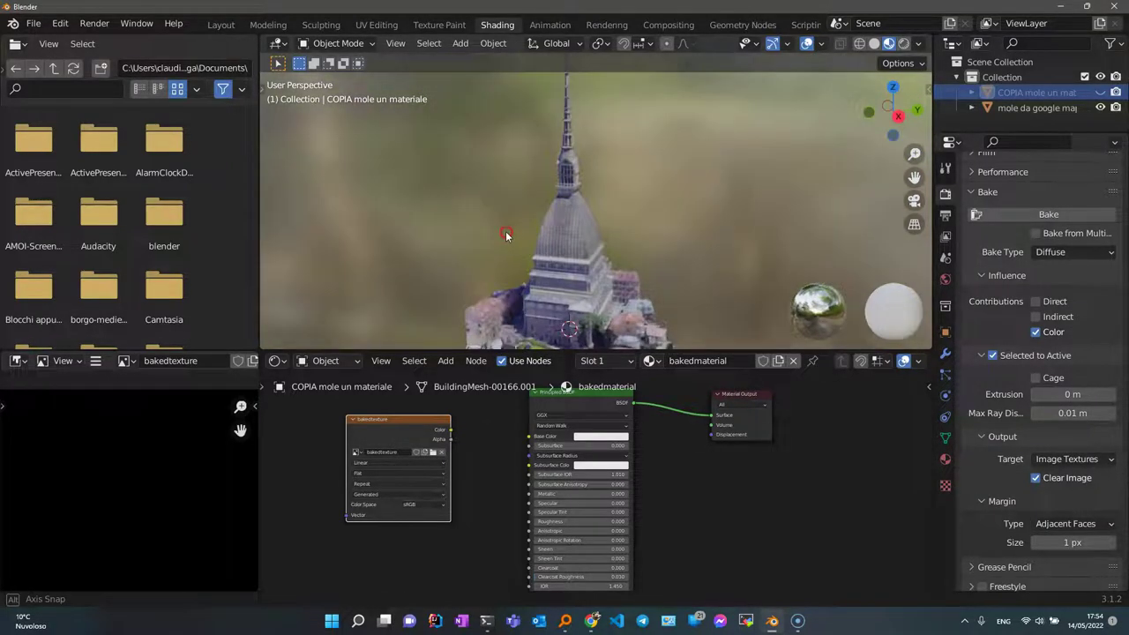
{"action": "middle_click_drag", "start_coordinate": [332, 227], "coordinate": [267, 211]}
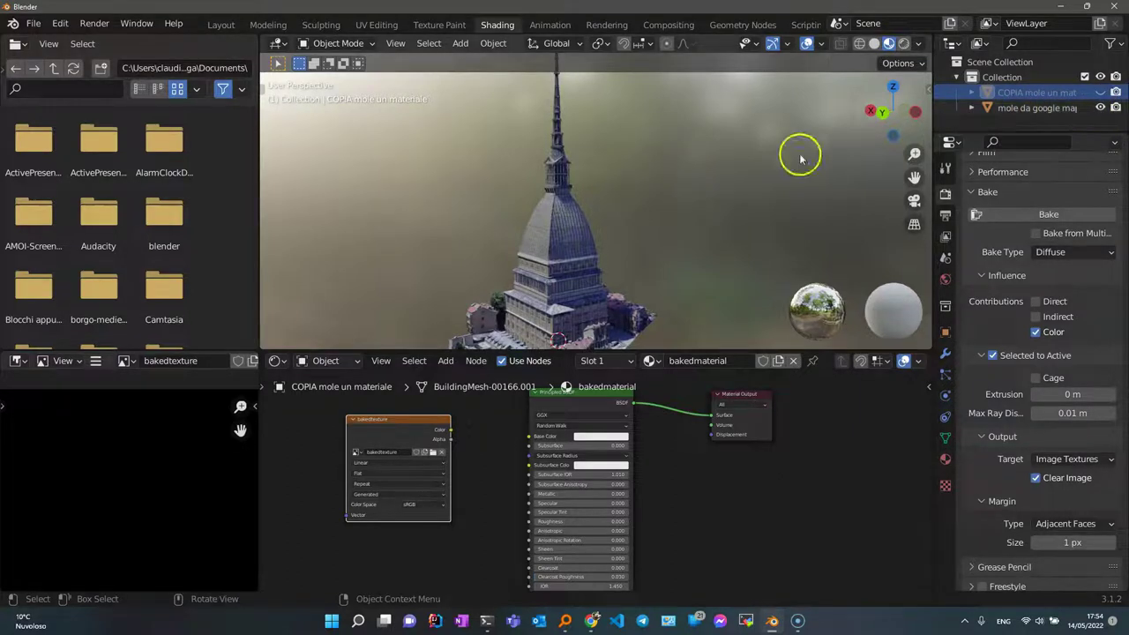
{"action": "left_click", "coordinate": [1020, 109]}
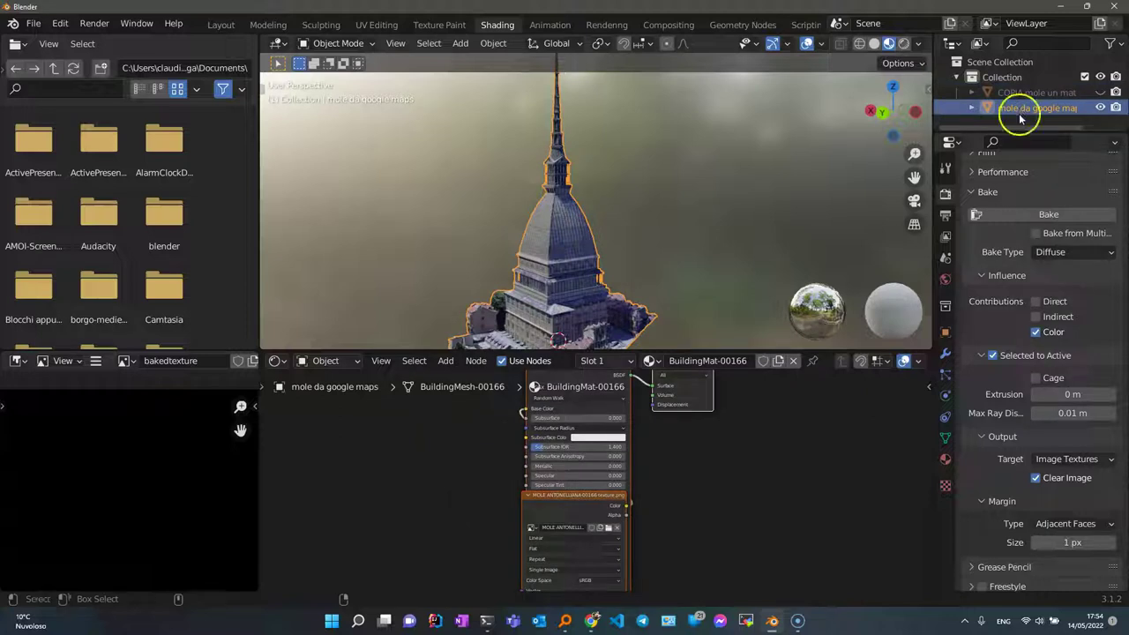
{"action": "left_click", "coordinate": [1013, 94]}
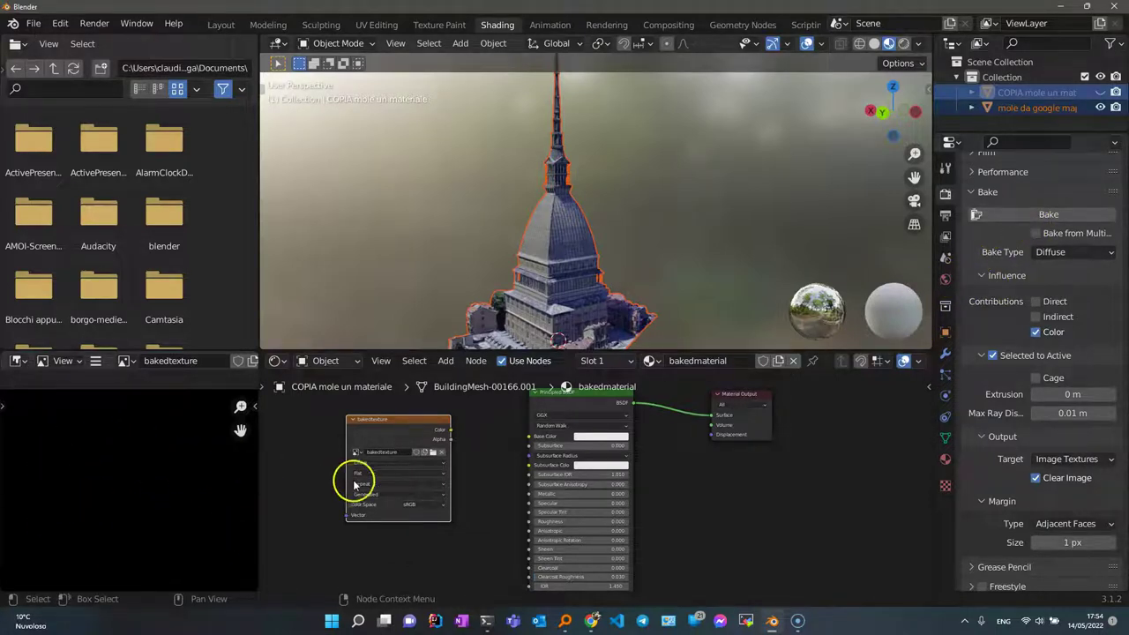
- Run the Diffuse bake from the original mole into bakedtexture and zoom out to view the atlas
{"action": "left_click", "coordinate": [1048, 217]}
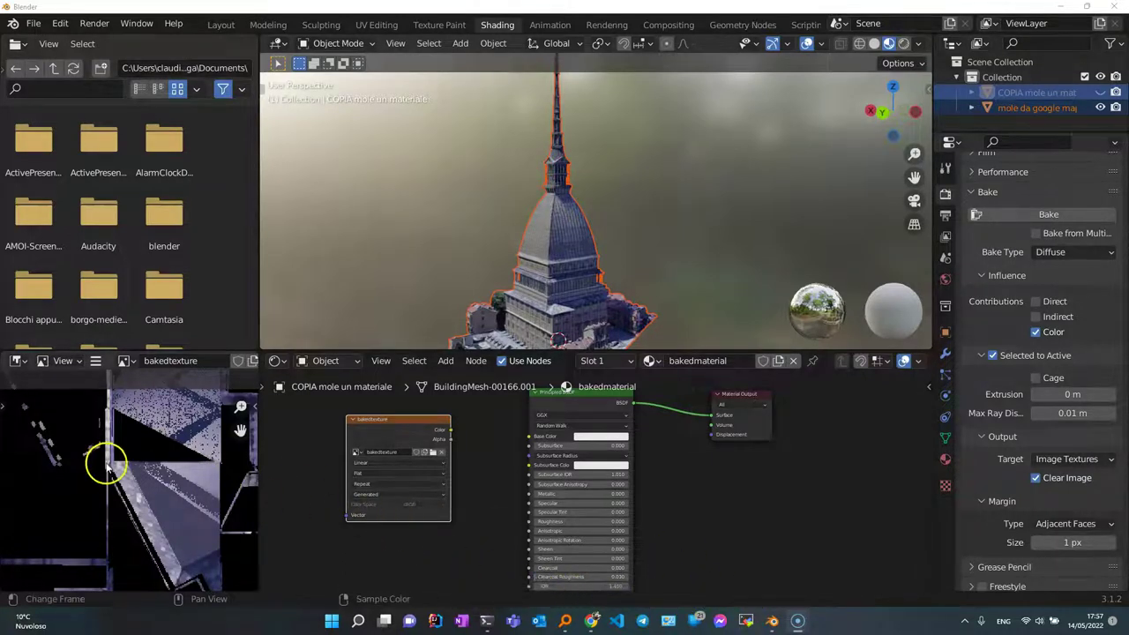
{"action": "scroll", "coordinate": [108, 461], "scroll_direction": "down", "scroll_amount": 2}
{"action": "scroll", "coordinate": [112, 475], "scroll_direction": "down", "scroll_amount": 2}
{"action": "scroll", "coordinate": [112, 475], "scroll_direction": "down", "scroll_amount": 1}
{"action": "scroll", "coordinate": [112, 475], "scroll_direction": "down", "scroll_amount": 1}
{"action": "scroll", "coordinate": [112, 476], "scroll_direction": "down", "scroll_amount": 1}
{"action": "scroll", "coordinate": [112, 482], "scroll_direction": "down", "scroll_amount": 1}
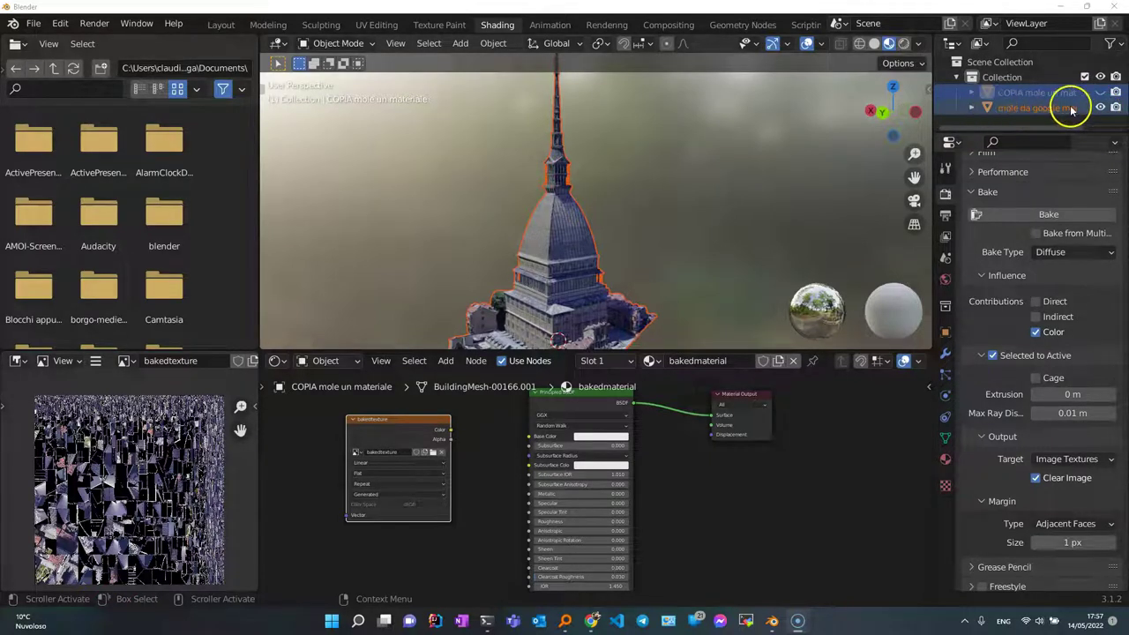
- Toggle the original mole's visibility and leave only 'COPIA mole un materiale' selected
{"action": "left_click", "coordinate": [1100, 108]}
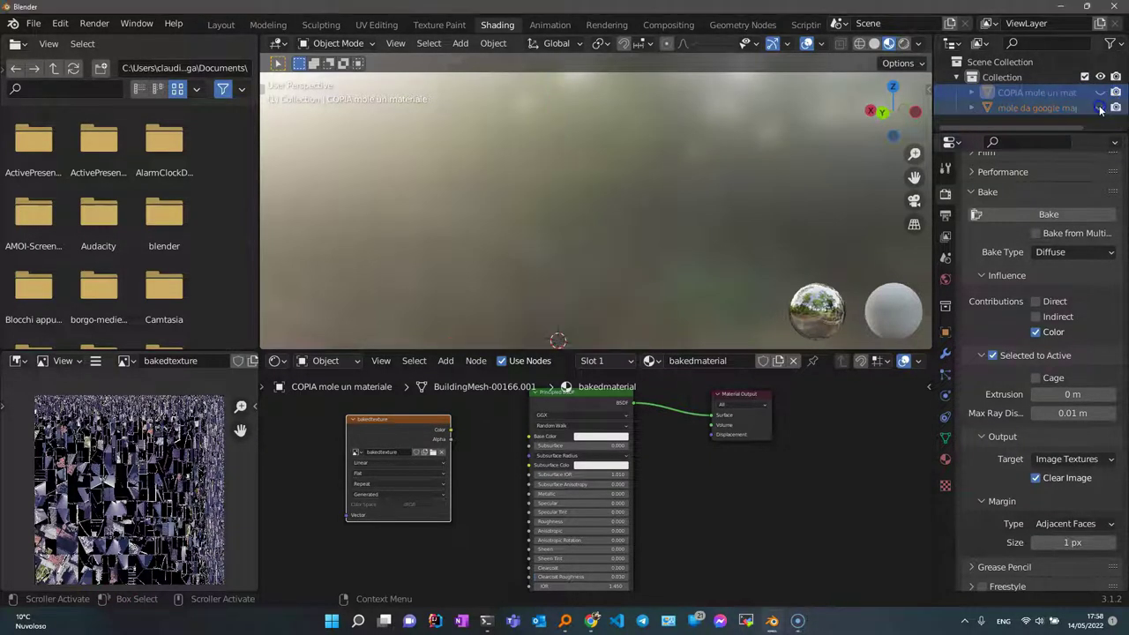
{"action": "left_click", "coordinate": [1024, 107]}
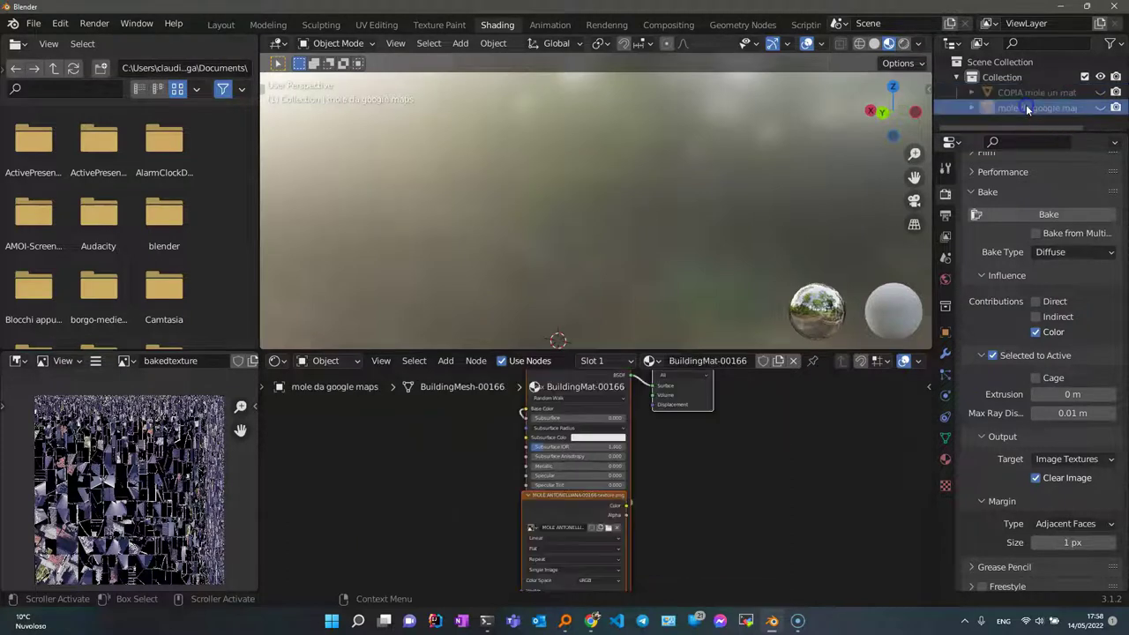
{"action": "left_click", "coordinate": [1100, 107]}
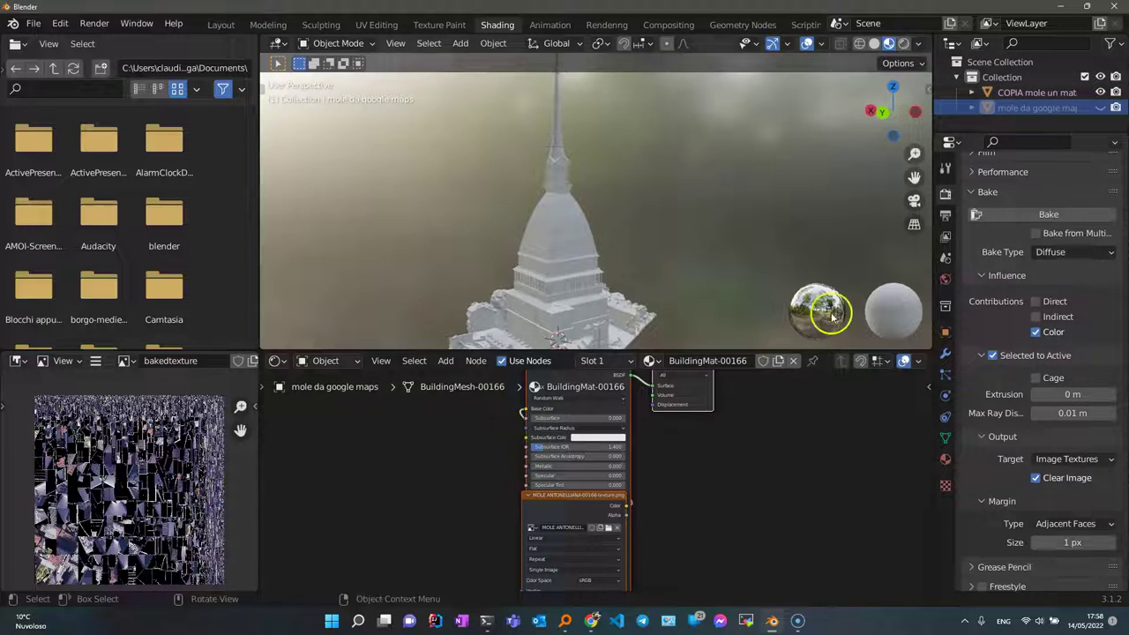
{"action": "left_click", "coordinate": [1026, 93]}
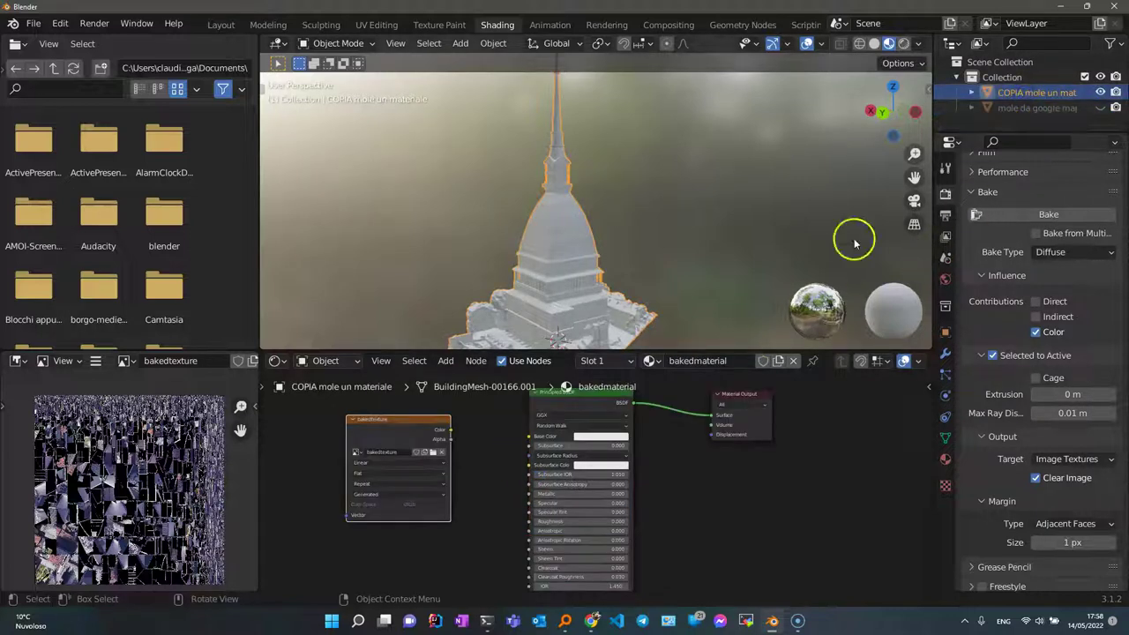
- Connect the bakedtexture node's Color to Principled BSDF Base Color and inspect the textured copy
{"action": "left_click_drag", "start_coordinate": [419, 427], "coordinate": [472, 420]}
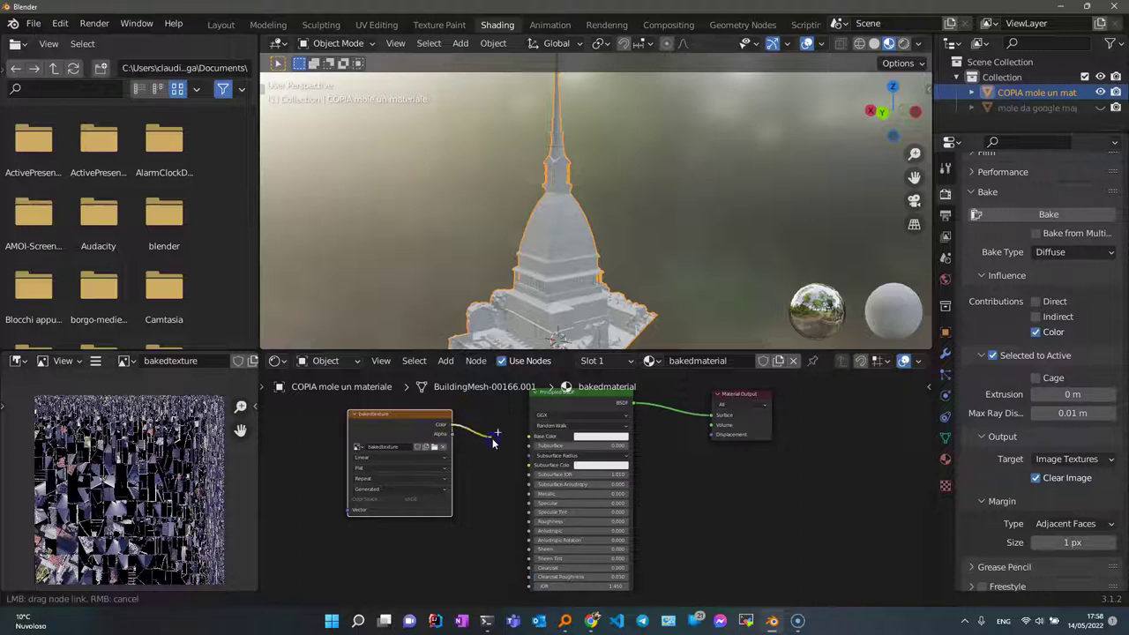
{"action": "left_click_drag", "start_coordinate": [529, 441], "coordinate": [530, 443]}
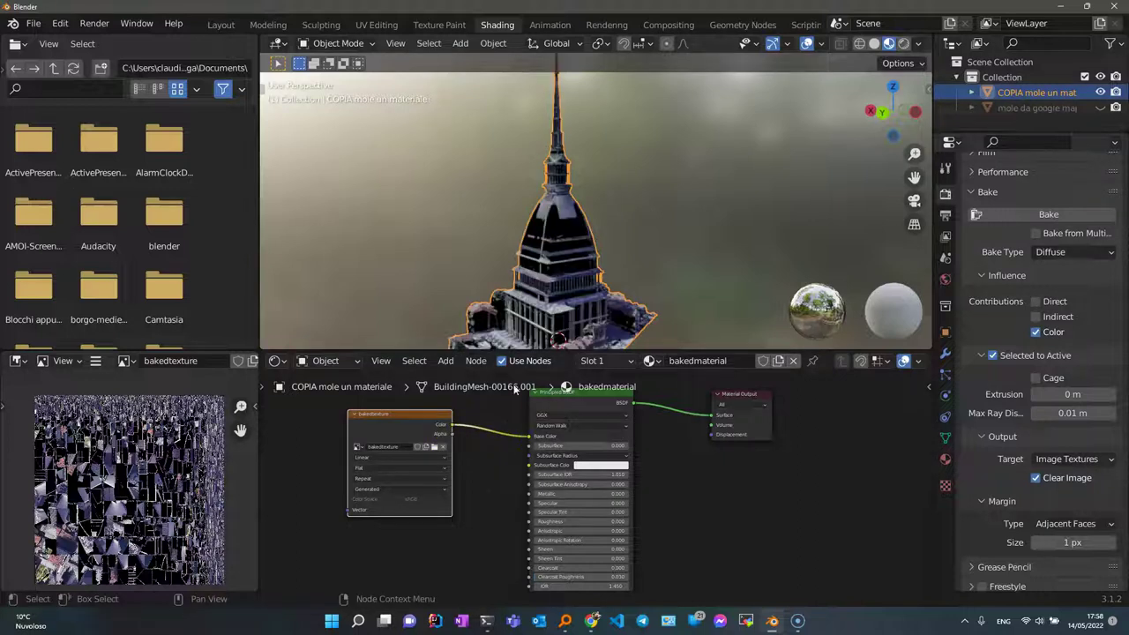
{"action": "scroll", "coordinate": [550, 312], "scroll_direction": "up", "scroll_amount": 2}
{"action": "scroll", "coordinate": [550, 312], "scroll_direction": "up", "scroll_amount": 2}
{"action": "scroll", "coordinate": [550, 312], "scroll_direction": "down", "scroll_amount": 2}
{"action": "scroll", "coordinate": [548, 304], "scroll_direction": "down", "scroll_amount": 2}
{"action": "middle_click_drag", "start_coordinate": [548, 304], "coordinate": [206, 303]}
{"action": "mouse_move", "coordinate": [509, 262]}
{"action": "middle_mouse_down"}
{"action": "mouse_move", "coordinate": [600, 282]}
{"action": "mouse_move", "coordinate": [807, 262]}
{"action": "middle_mouse_up"}
{"action": "mouse_move", "coordinate": [570, 260]}
{"action": "middle_mouse_down"}
{"action": "mouse_move", "coordinate": [703, 266]}
{"action": "mouse_move", "coordinate": [583, 287]}
{"action": "mouse_move", "coordinate": [551, 254]}
{"action": "mouse_move", "coordinate": [444, 244]}
{"action": "middle_mouse_up"}
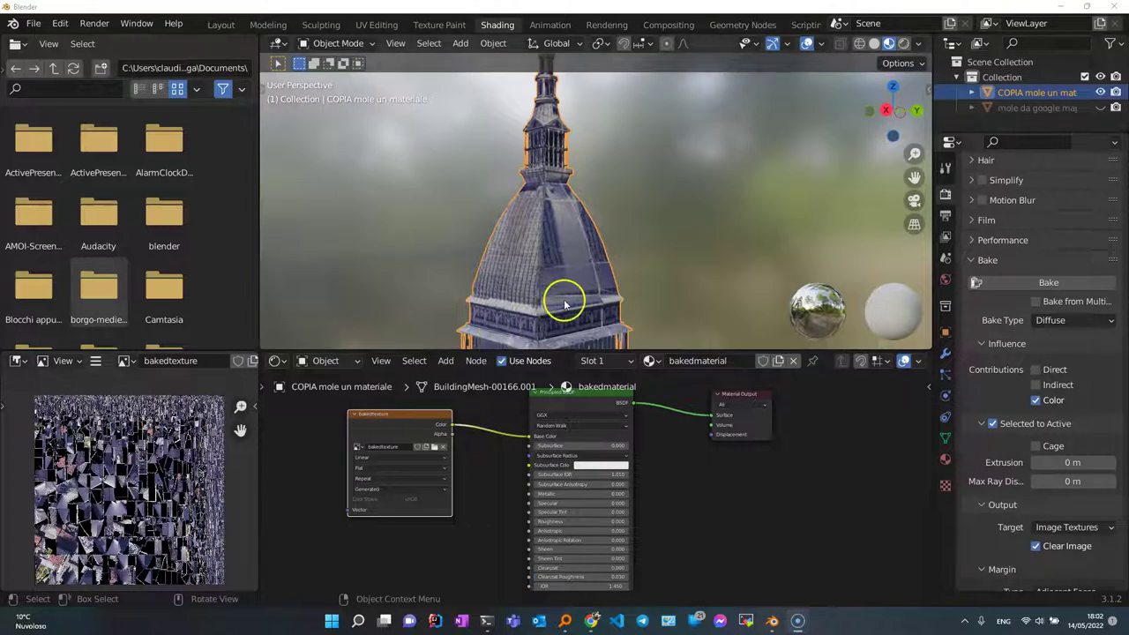
{"action": "middle_click_drag", "start_coordinate": [565, 298], "coordinate": [517, 306]}
{"action": "scroll", "coordinate": [457, 307], "scroll_direction": "down", "scroll_amount": 8}
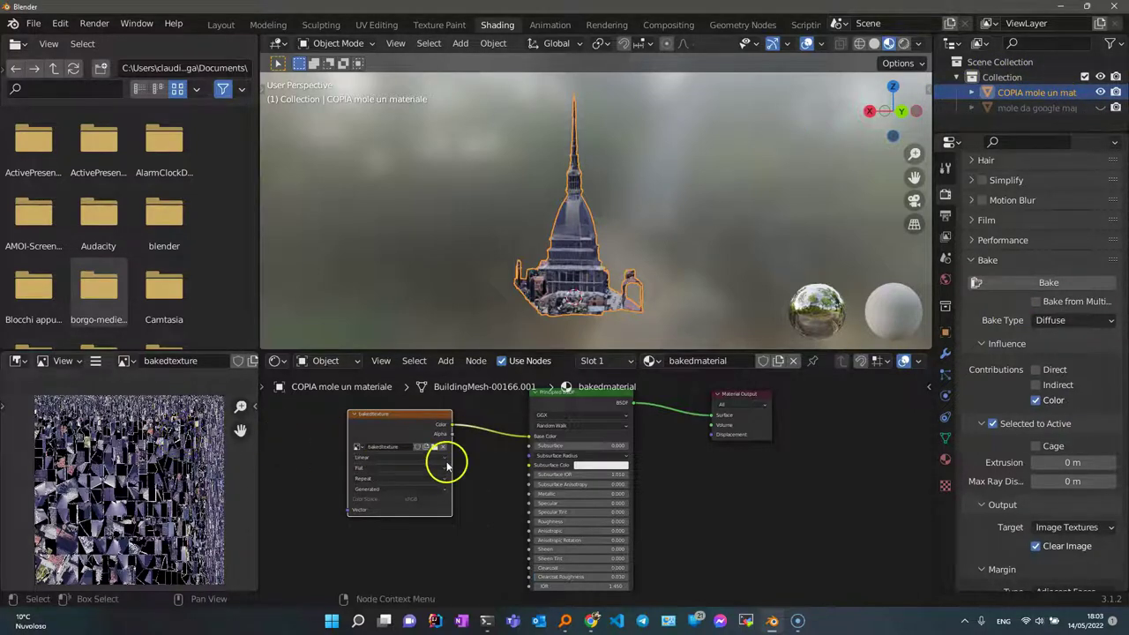
{"action": "mouse_move", "coordinate": [561, 264]}
{"action": "middle_mouse_down"}
{"action": "mouse_move", "coordinate": [334, 307]}
{"action": "mouse_move", "coordinate": [353, 256]}
{"action": "middle_mouse_up"}
{"action": "scroll", "coordinate": [1080, 297], "scroll_direction": "up", "scroll_amount": 2}
{"action": "scroll", "coordinate": [678, 269], "scroll_direction": "up", "scroll_amount": 3}
{"action": "scroll", "coordinate": [679, 269], "scroll_direction": "up", "scroll_amount": 2}
{"action": "scroll", "coordinate": [676, 260], "scroll_direction": "up", "scroll_amount": 3}
{"action": "mouse_move", "coordinate": [677, 291]}
{"action": "middle_mouse_down"}
{"action": "mouse_move", "coordinate": [497, 280]}
{"action": "mouse_move", "coordinate": [487, 302]}
{"action": "mouse_move", "coordinate": [556, 275]}
{"action": "mouse_move", "coordinate": [716, 281]}
{"action": "mouse_move", "coordinate": [326, 256]}
{"action": "mouse_move", "coordinate": [454, 237]}
{"action": "mouse_move", "coordinate": [566, 188]}
{"action": "mouse_move", "coordinate": [499, 257]}
{"action": "mouse_move", "coordinate": [449, 262]}
{"action": "mouse_move", "coordinate": [396, 247]}
{"action": "middle_mouse_up"}
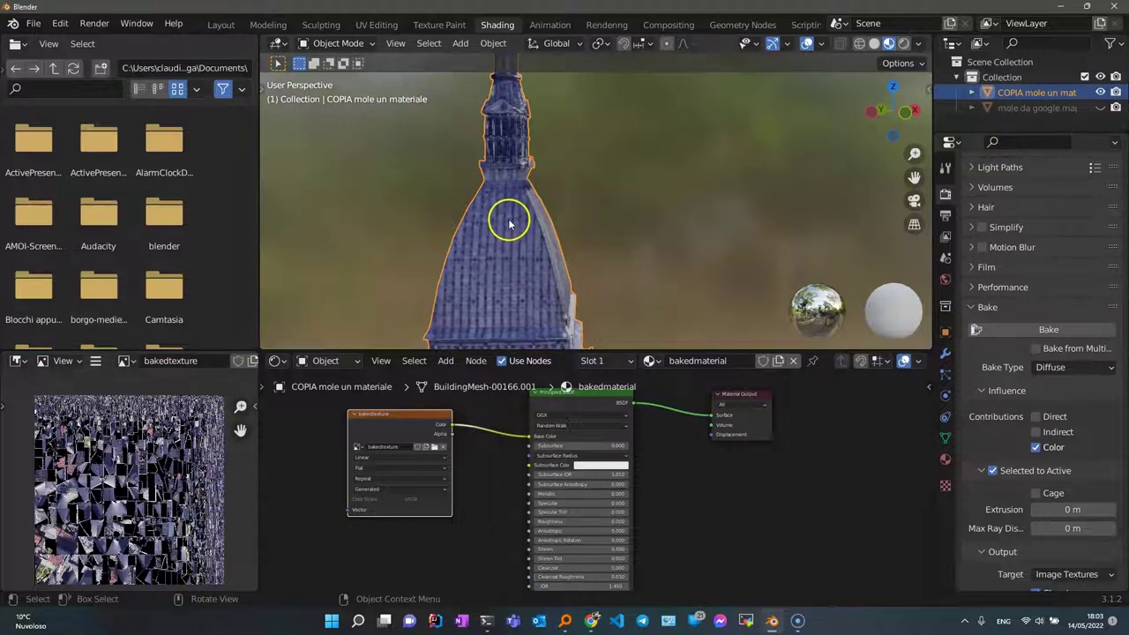
{"action": "left_click_drag", "start_coordinate": [1008, 96], "coordinate": [1014, 115]}
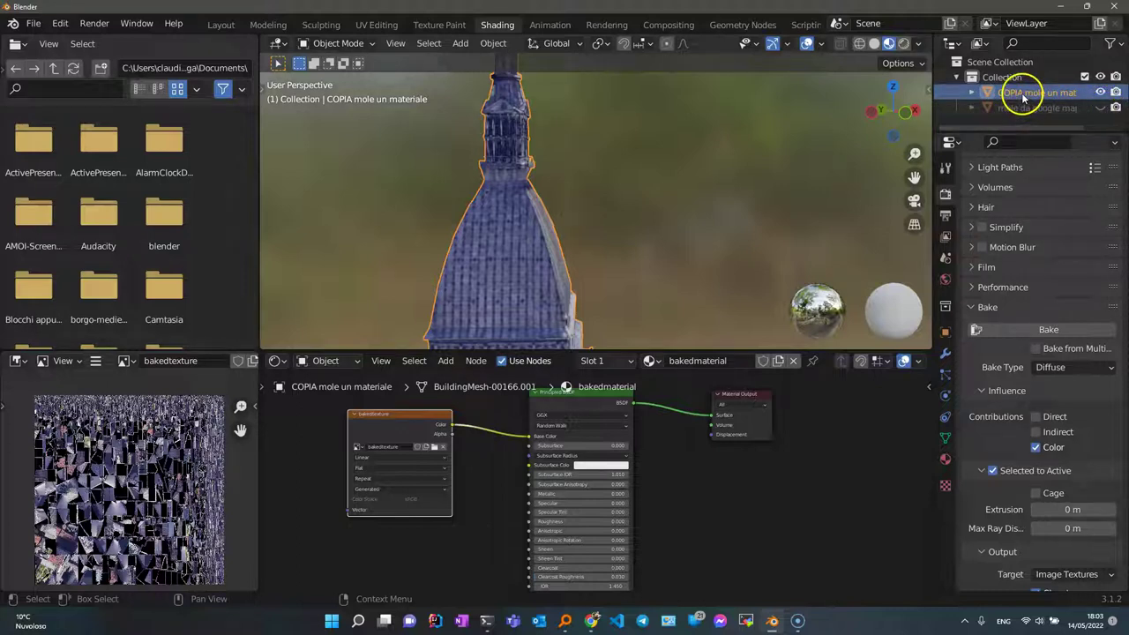
- Start a glTF 2.0 export of the selected Mole copy, limited to Selected Objects
{"action": "left_click", "coordinate": [461, 192]}
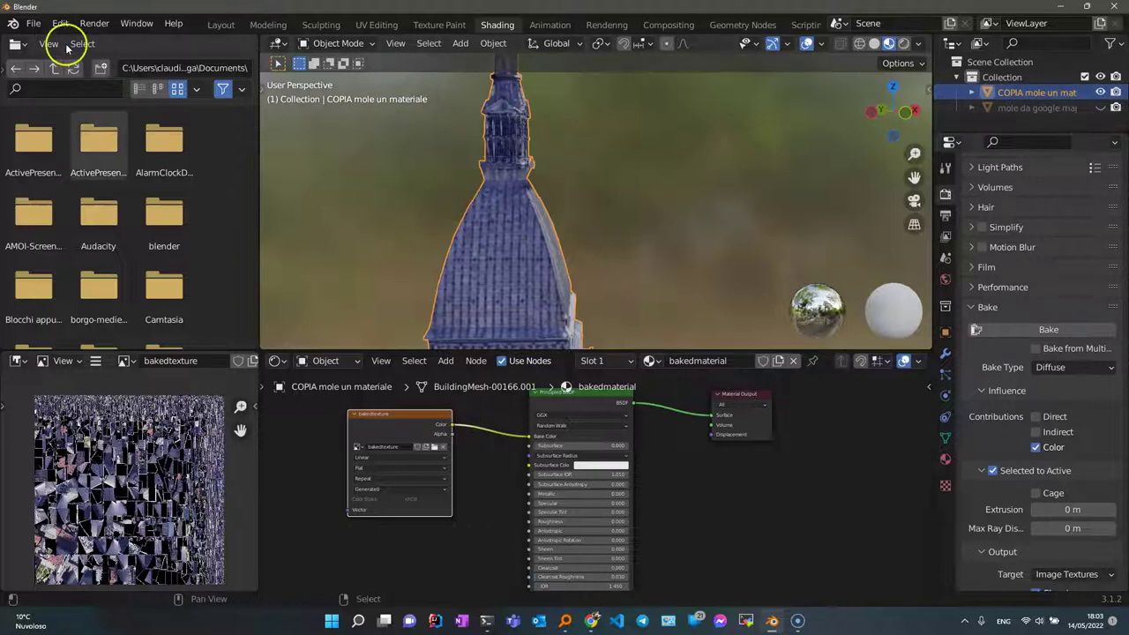
{"action": "left_click", "coordinate": [33, 23]}
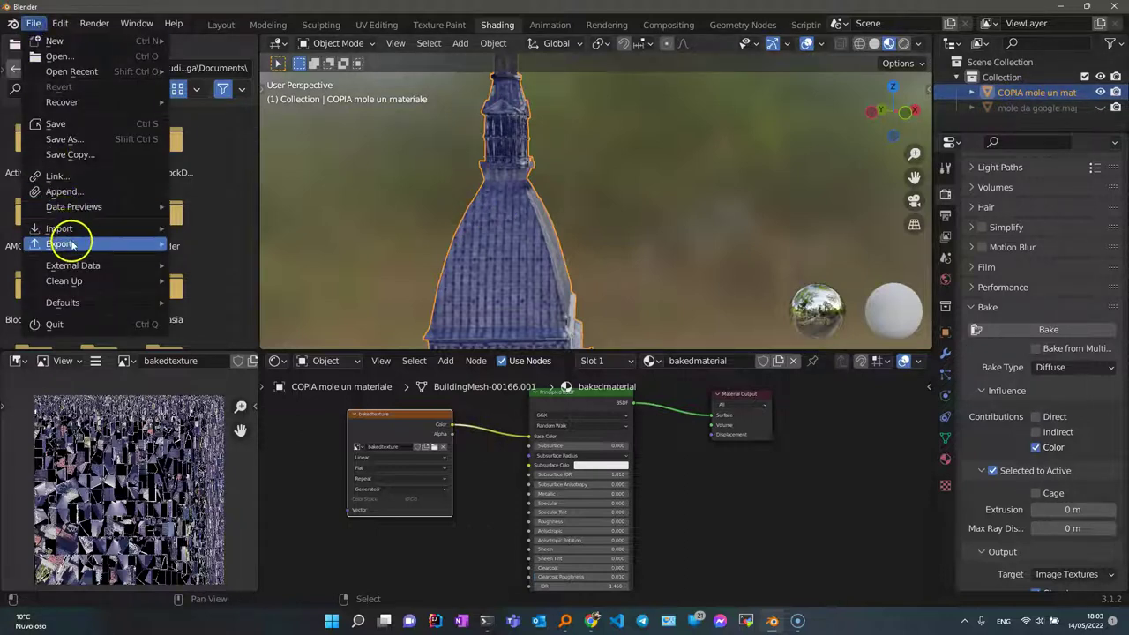
{"action": "mouse_move", "coordinate": [59, 243]}
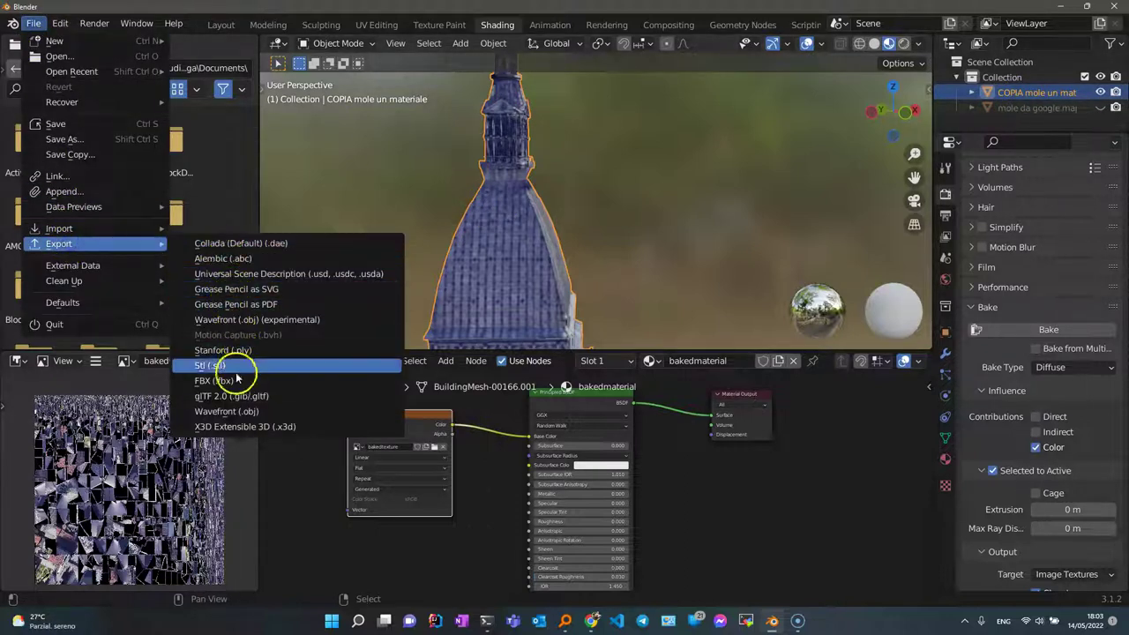
{"action": "left_click", "coordinate": [236, 396]}
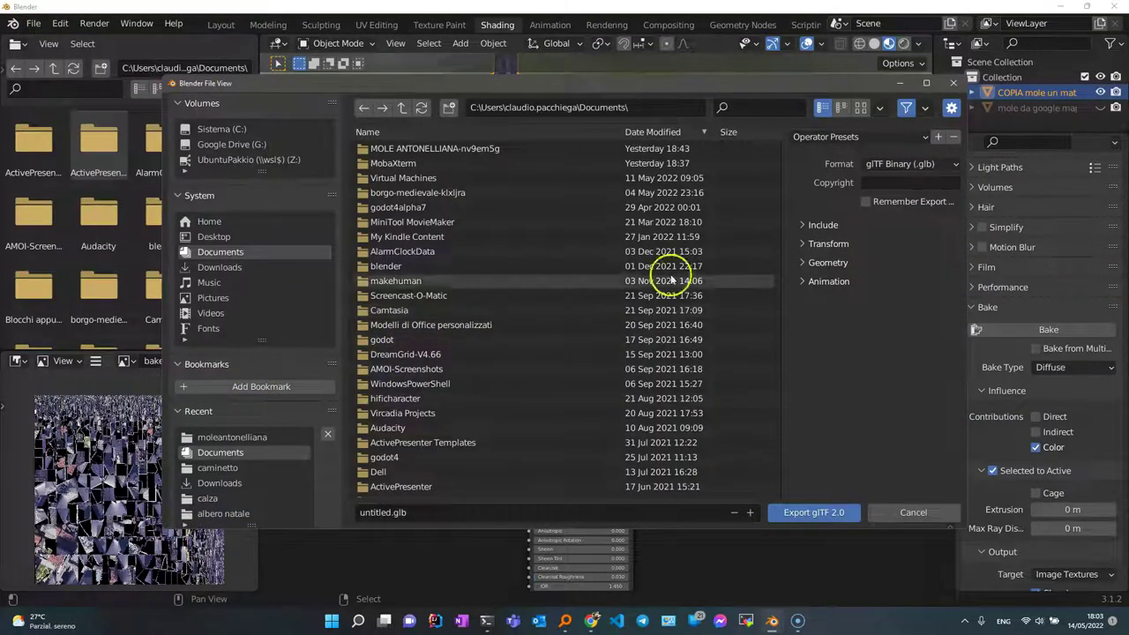
{"action": "left_click", "coordinate": [812, 226]}
{"action": "left_click", "coordinate": [863, 217]}
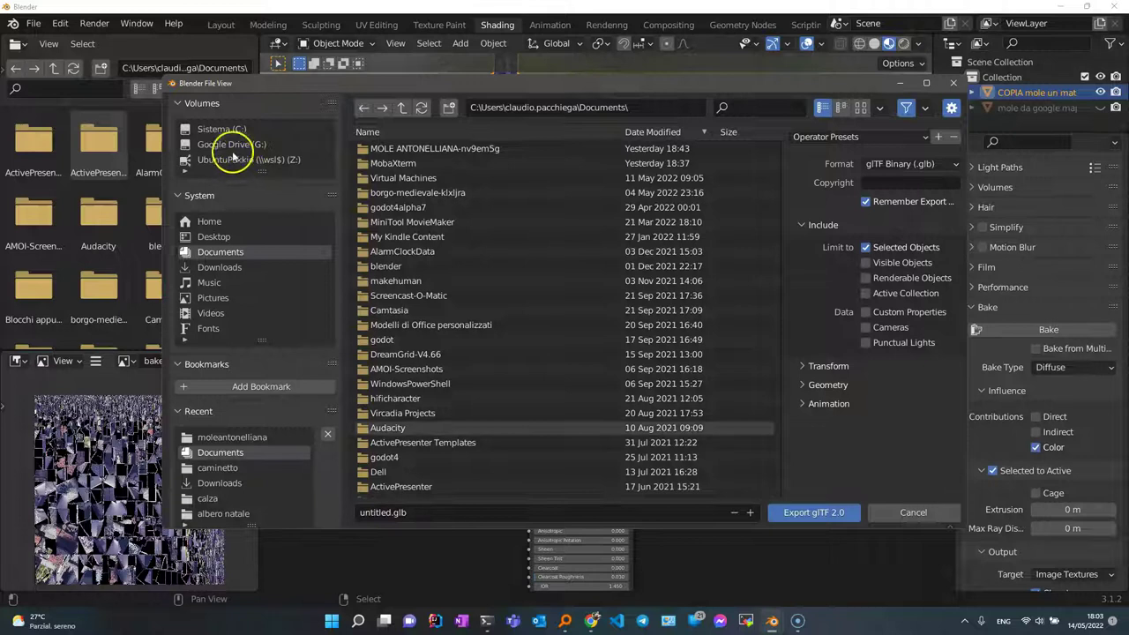
- Export it as molevideo.glb into G:\Il mio Drive\blender\moleantonelliana
{"action": "left_click", "coordinate": [232, 144]}
{"action": "double_click", "coordinate": [386, 163]}
{"action": "double_click", "coordinate": [388, 150]}
{"action": "double_click", "coordinate": [381, 152]}
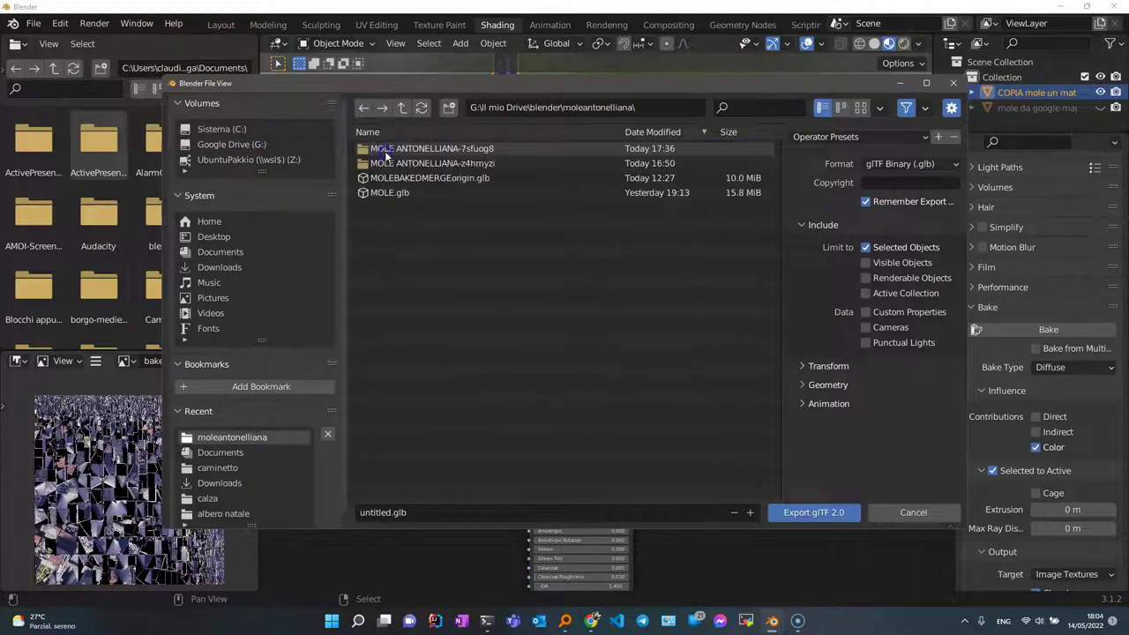
{"action": "left_click", "coordinate": [390, 408]}
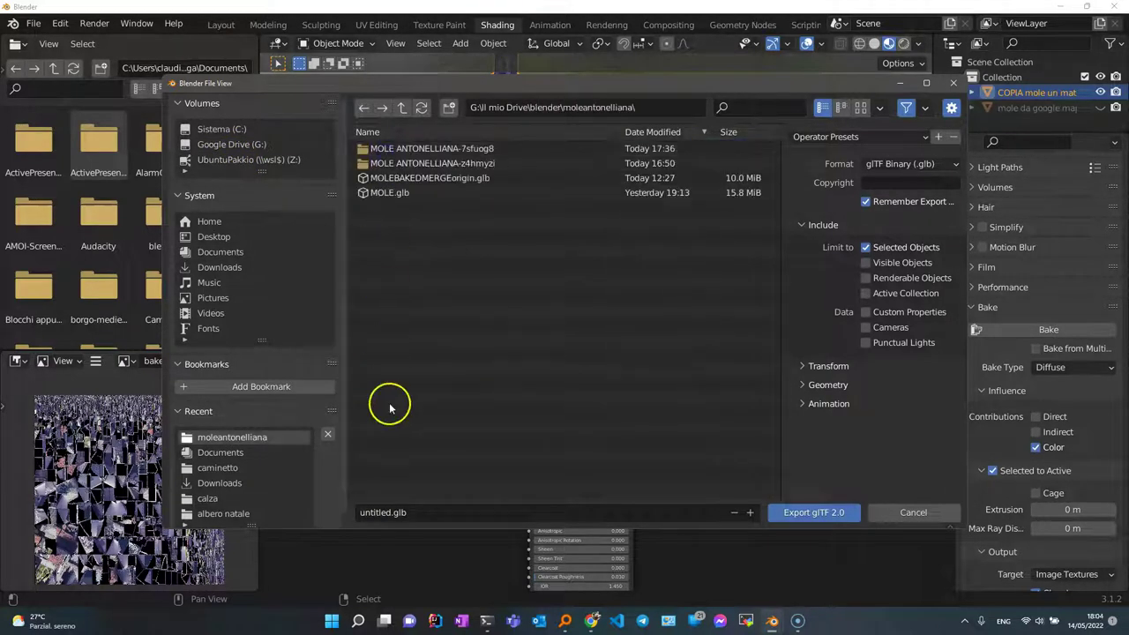
{"action": "left_click", "coordinate": [390, 514]}
{"action": "left_click_drag", "start_coordinate": [383, 513], "coordinate": [343, 518]}
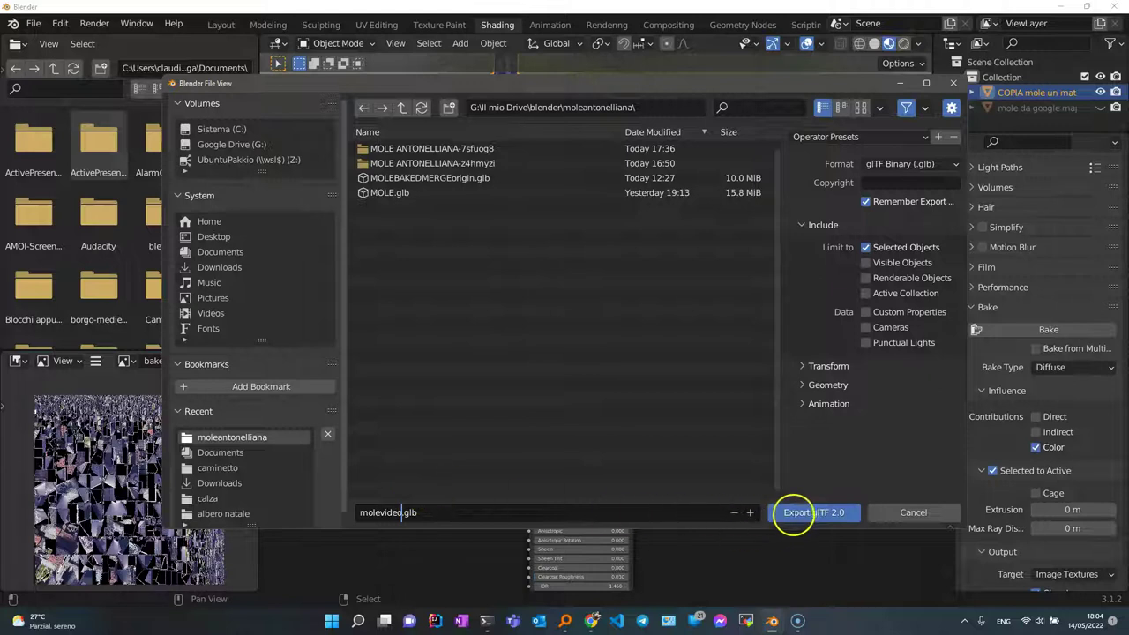
{"action": "left_click", "coordinate": [798, 514]}
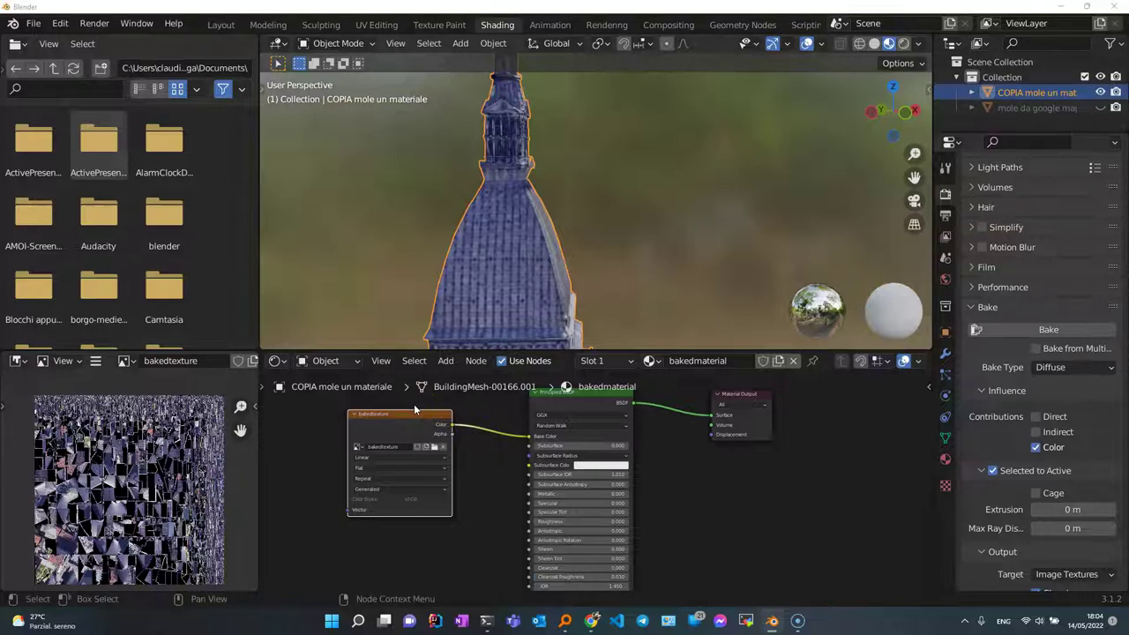
- Open Google Drive > Il mio Drive > blender > moleantonelliana in File Explorer, sorted newest first
{"action": "key", "text": "super+e"}
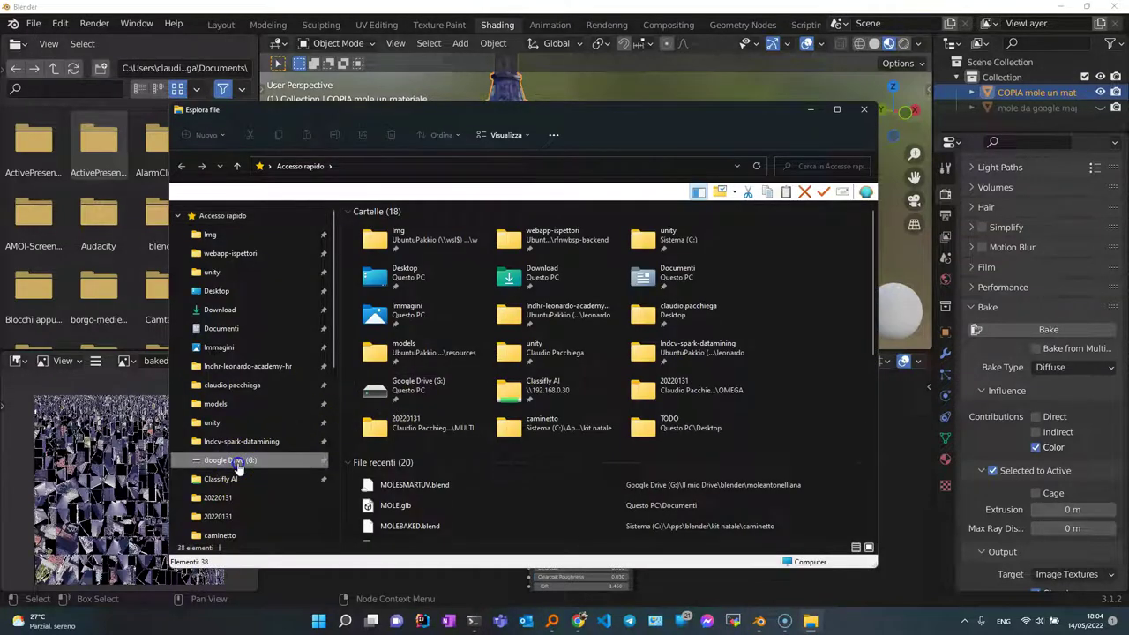
{"action": "left_click", "coordinate": [237, 461]}
{"action": "left_click", "coordinate": [384, 245]}
{"action": "double_click", "coordinate": [383, 244]}
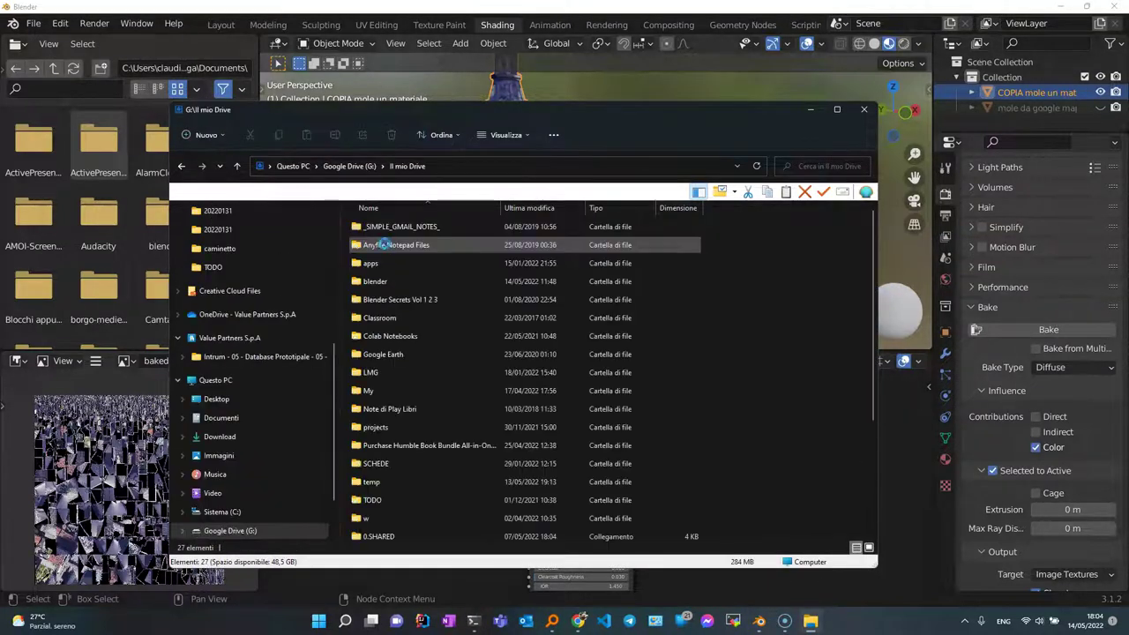
{"action": "double_click", "coordinate": [375, 281]}
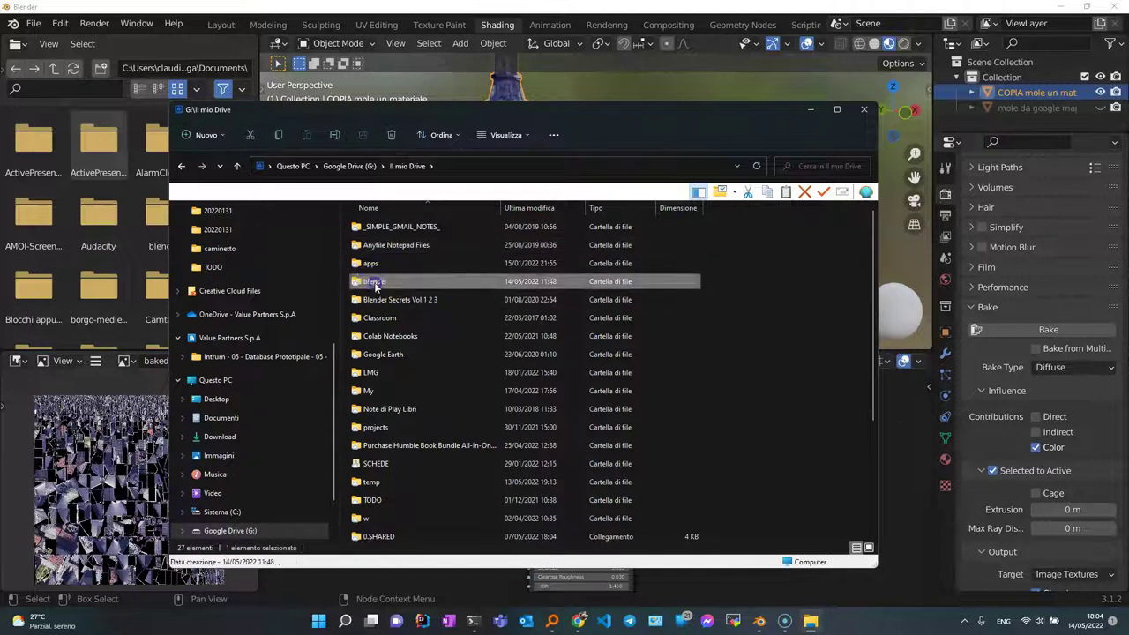
{"action": "double_click", "coordinate": [376, 246]}
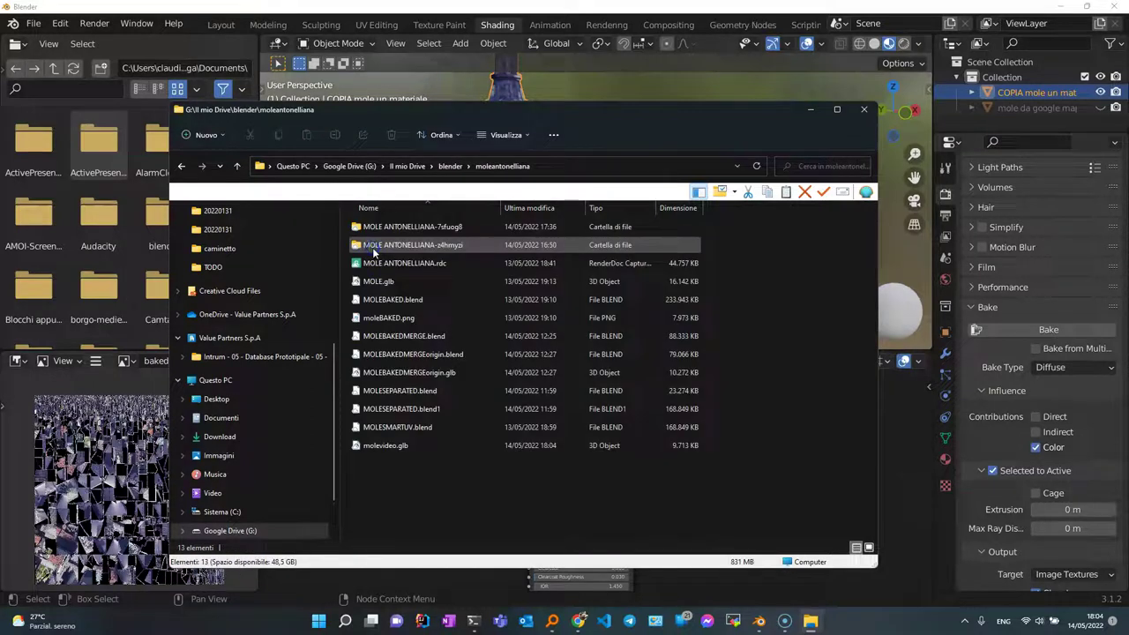
{"action": "left_click", "coordinate": [529, 208]}
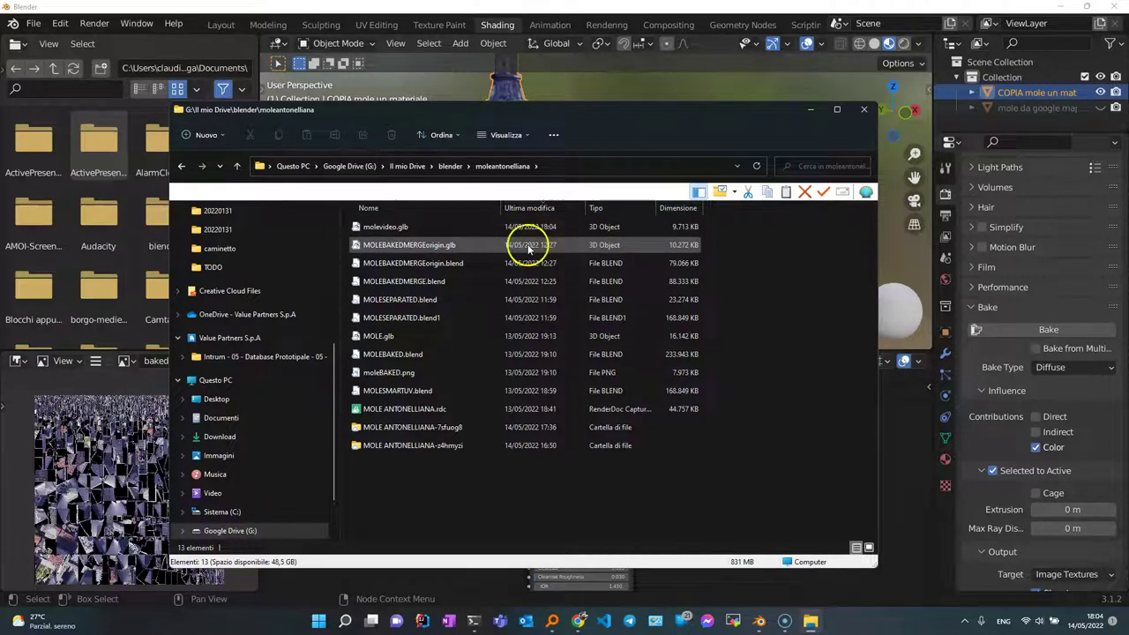
- Open molevideo.glb in Visualizzatore 3D (Windows 3D Viewer)
{"action": "left_click_drag", "start_coordinate": [523, 110], "coordinate": [434, 185]}
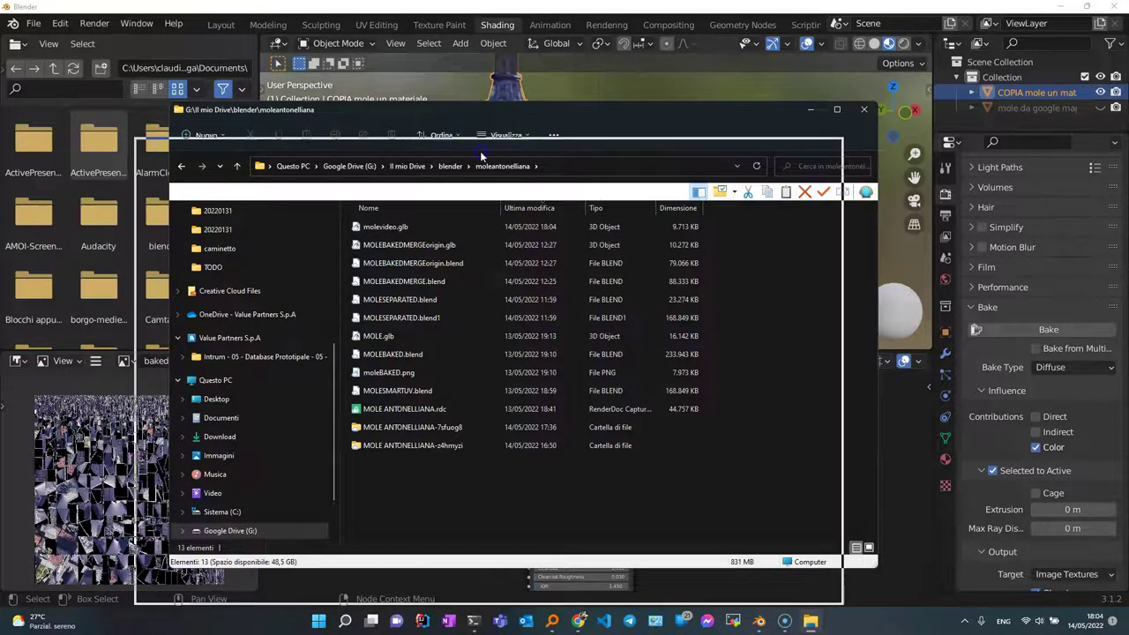
{"action": "left_click", "coordinate": [316, 328]}
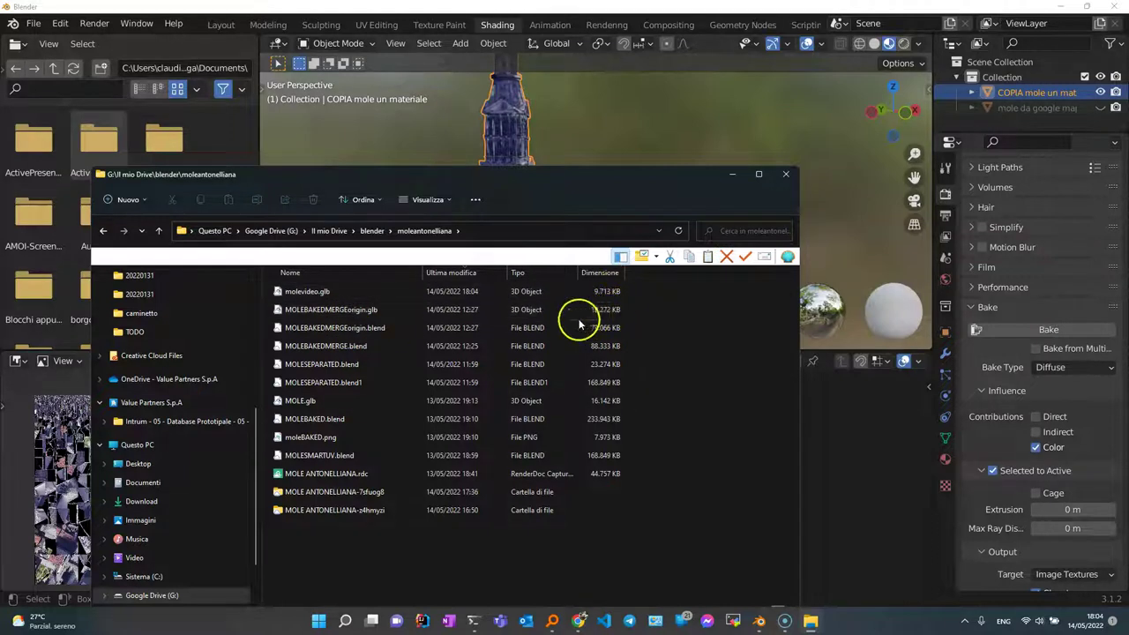
{"action": "left_click_drag", "start_coordinate": [605, 182], "coordinate": [615, 126]}
{"action": "left_click_drag", "start_coordinate": [818, 246], "coordinate": [886, 289]}
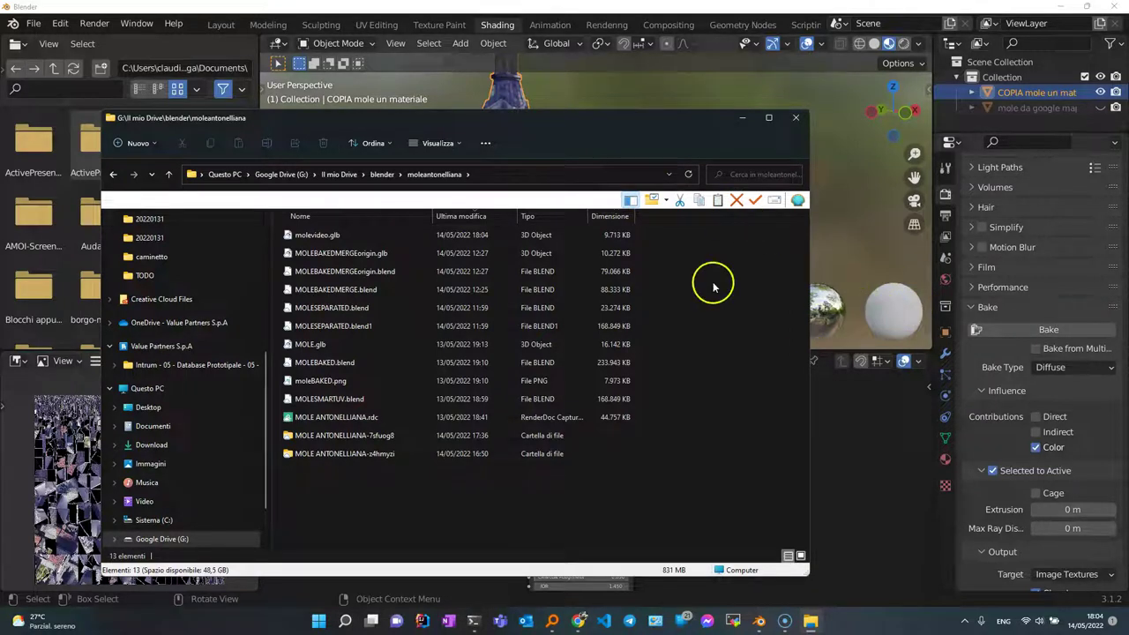
{"action": "left_click_drag", "start_coordinate": [448, 124], "coordinate": [472, 163]}
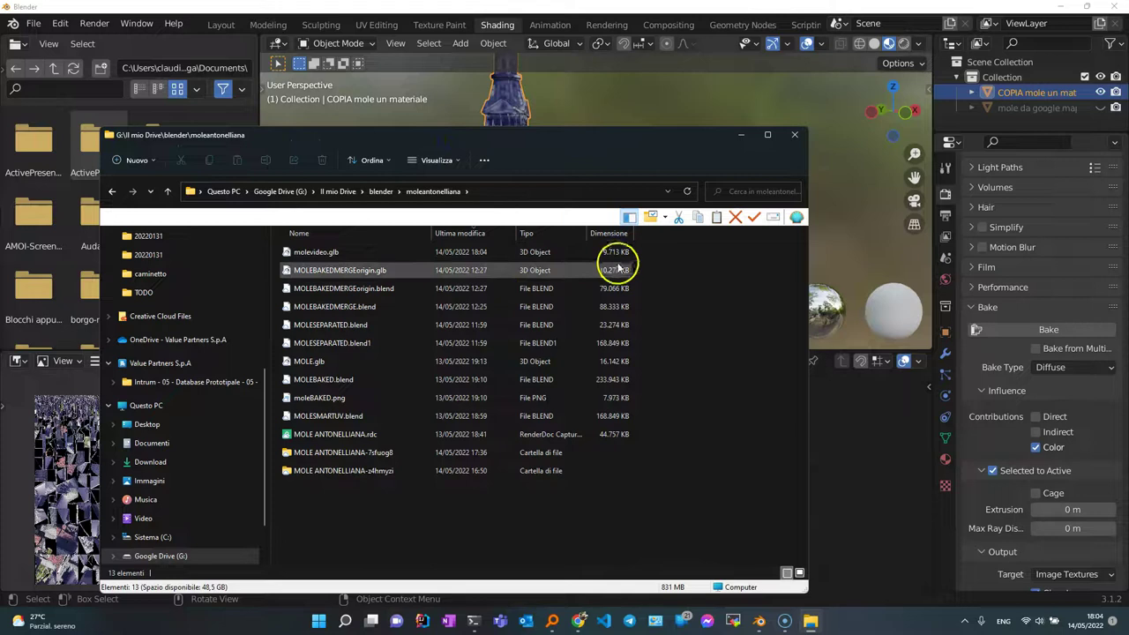
{"action": "left_click", "coordinate": [322, 255]}
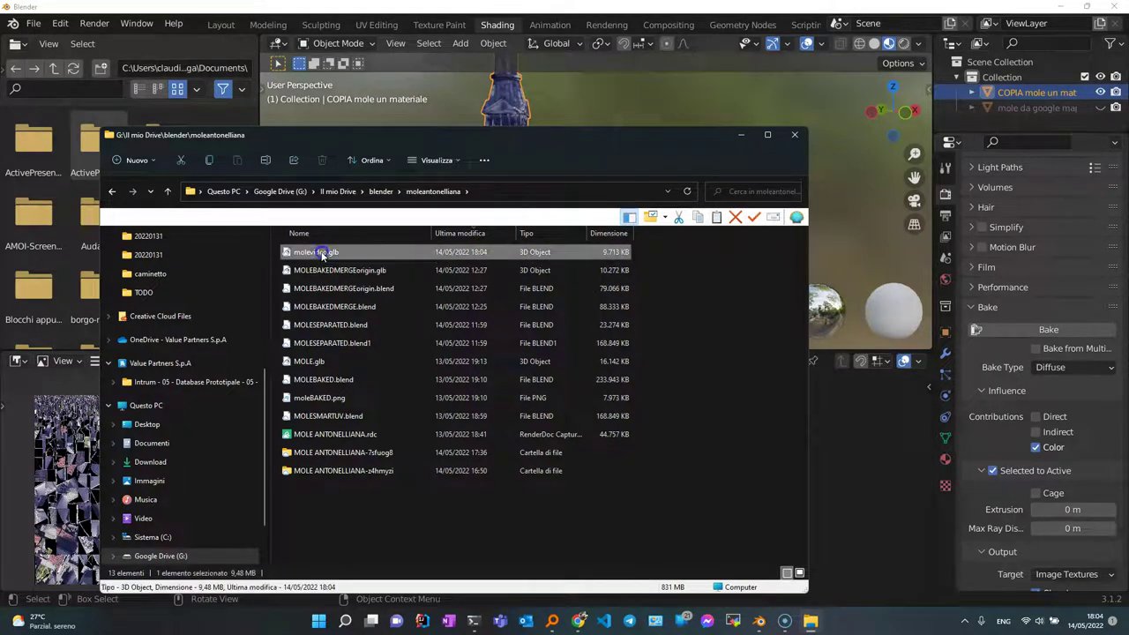
{"action": "double_click", "coordinate": [323, 255]}
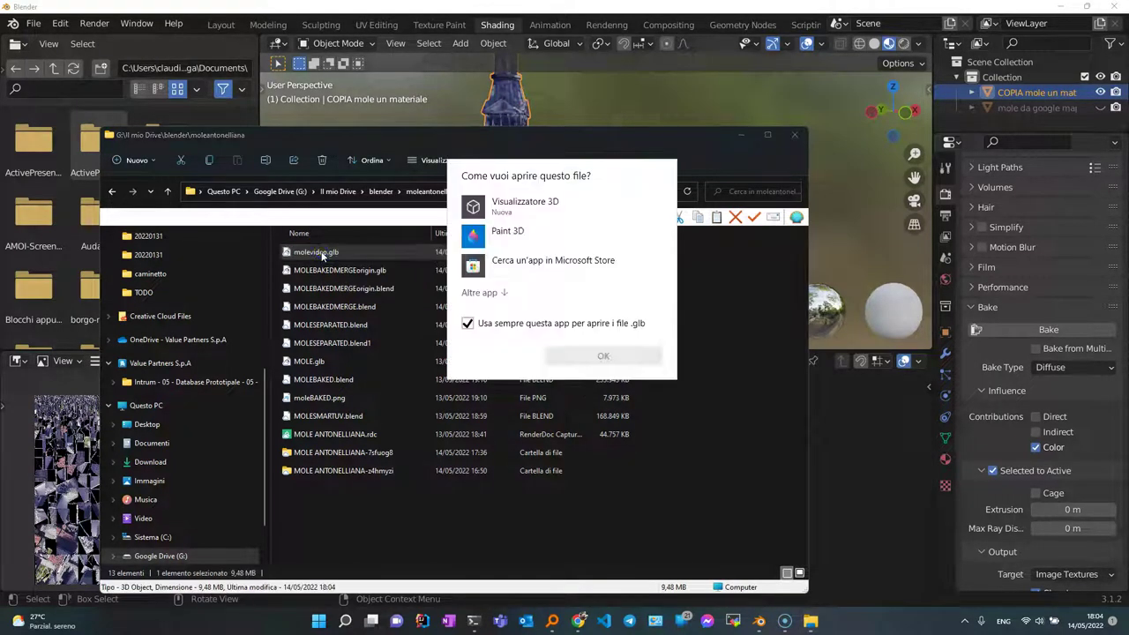
{"action": "left_click", "coordinate": [514, 215]}
{"action": "left_click", "coordinate": [591, 353]}
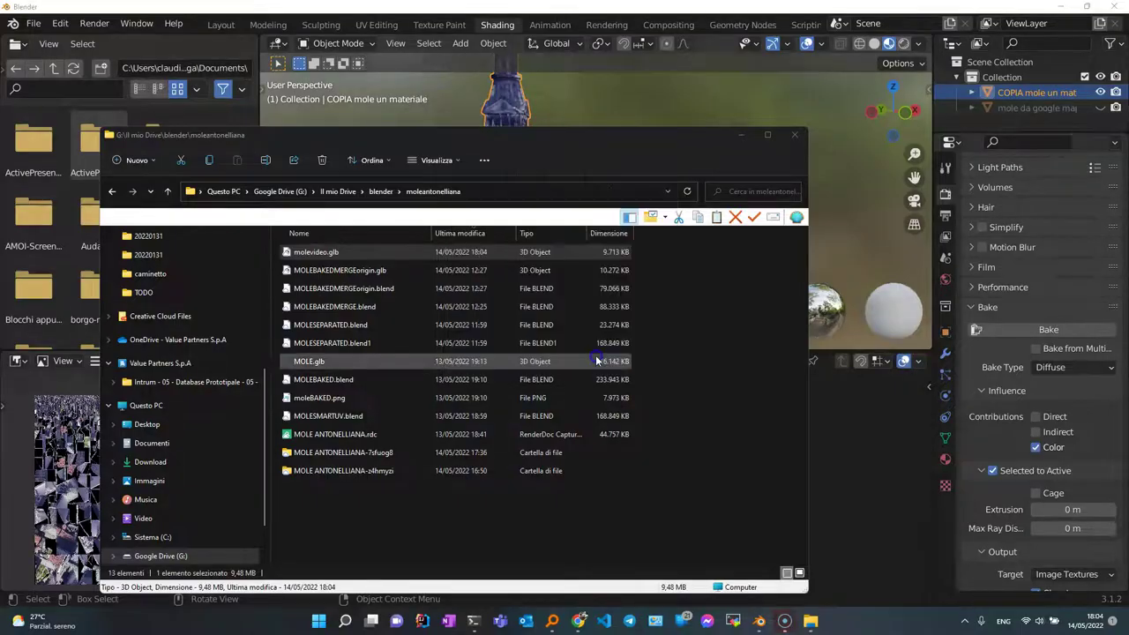
{"action": "left_click", "coordinate": [515, 381]}
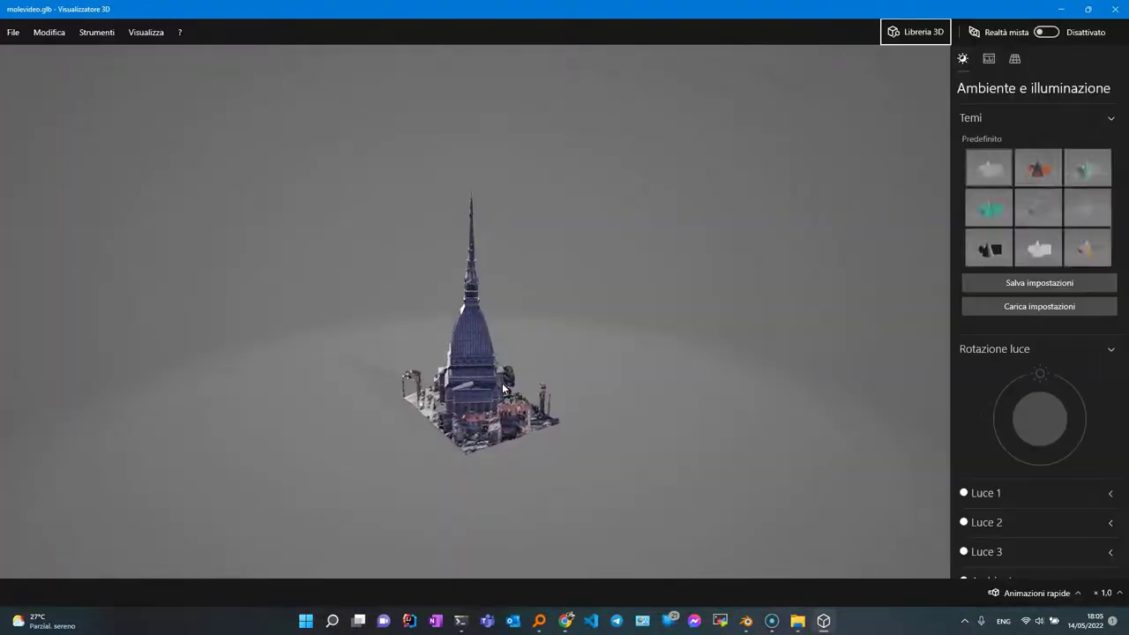
{"action": "scroll", "coordinate": [480, 411], "scroll_direction": "up", "scroll_amount": 2}
{"action": "scroll", "coordinate": [481, 411], "scroll_direction": "up", "scroll_amount": 3}
{"action": "mouse_move", "coordinate": [454, 429]}
{"action": "left_mouse_down"}
{"action": "mouse_move", "coordinate": [661, 441]}
{"action": "mouse_move", "coordinate": [433, 426]}
{"action": "left_mouse_up"}
{"action": "scroll", "coordinate": [419, 436], "scroll_direction": "down", "scroll_amount": 2}
{"action": "scroll", "coordinate": [421, 438], "scroll_direction": "down", "scroll_amount": 2}
{"action": "scroll", "coordinate": [421, 438], "scroll_direction": "down", "scroll_amount": 2}
{"action": "mouse_move", "coordinate": [452, 500]}
{"action": "left_mouse_down"}
{"action": "mouse_move", "coordinate": [449, 439]}
{"action": "mouse_move", "coordinate": [416, 420]}
{"action": "mouse_move", "coordinate": [379, 411]}
{"action": "mouse_move", "coordinate": [275, 441]}
{"action": "left_mouse_up"}
{"action": "mouse_move", "coordinate": [404, 451]}
{"action": "left_mouse_down"}
{"action": "mouse_move", "coordinate": [494, 433]}
{"action": "mouse_move", "coordinate": [642, 456]}
{"action": "left_mouse_up"}
{"action": "mouse_move", "coordinate": [506, 411]}
{"action": "left_mouse_down"}
{"action": "mouse_move", "coordinate": [353, 416]}
{"action": "mouse_move", "coordinate": [432, 441]}
{"action": "mouse_move", "coordinate": [396, 424]}
{"action": "mouse_move", "coordinate": [379, 433]}
{"action": "left_mouse_up"}
{"action": "mouse_move", "coordinate": [481, 411]}
{"action": "left_mouse_down"}
{"action": "mouse_move", "coordinate": [396, 398]}
{"action": "mouse_move", "coordinate": [524, 396]}
{"action": "mouse_move", "coordinate": [459, 404]}
{"action": "mouse_move", "coordinate": [471, 379]}
{"action": "left_mouse_up"}
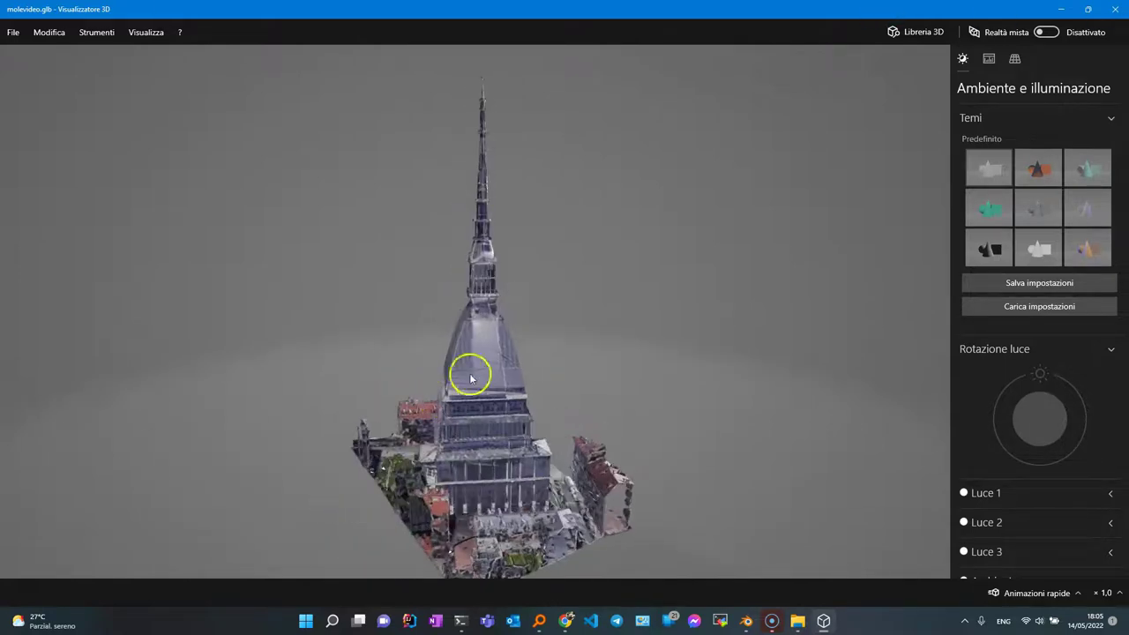
{"action": "scroll", "coordinate": [469, 406], "scroll_direction": "up", "scroll_amount": 2}
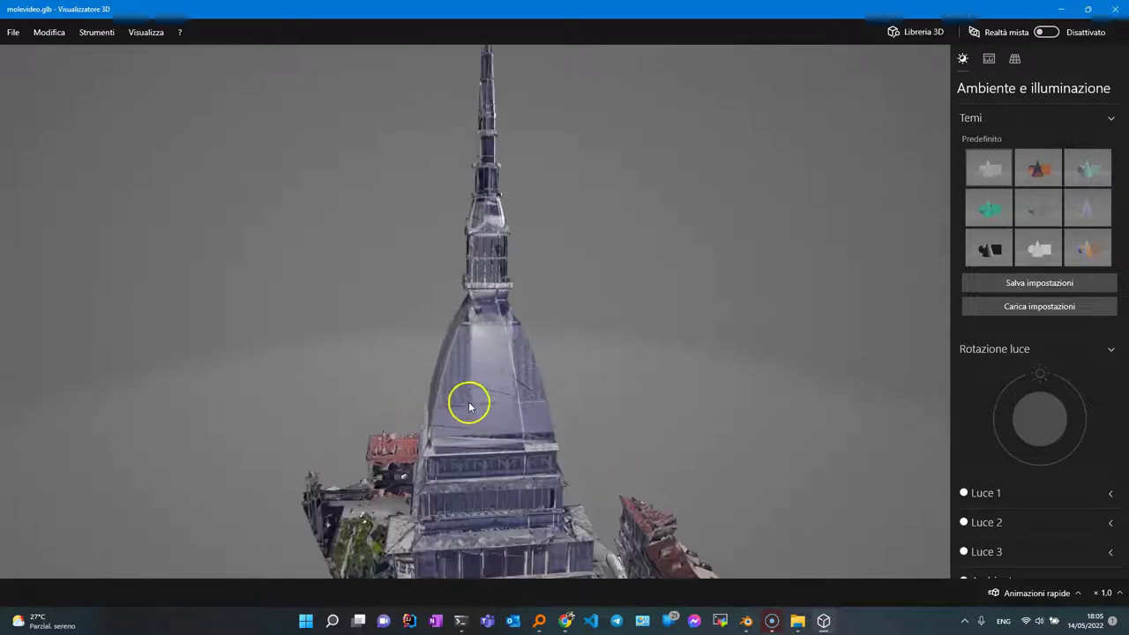
{"action": "scroll", "coordinate": [469, 406], "scroll_direction": "up", "scroll_amount": 1}
{"action": "scroll", "coordinate": [469, 406], "scroll_direction": "up", "scroll_amount": 2}
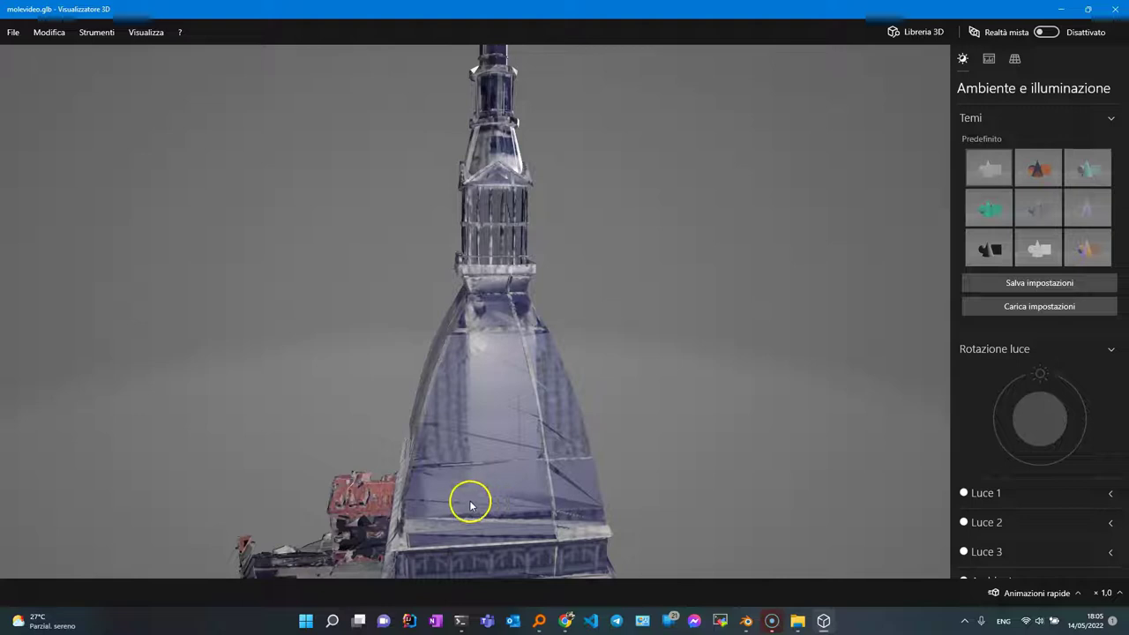
{"action": "left_click_drag", "start_coordinate": [449, 499], "coordinate": [584, 496]}
{"action": "left_click_drag", "start_coordinate": [480, 466], "coordinate": [567, 469]}
{"action": "scroll", "coordinate": [446, 471], "scroll_direction": "down", "scroll_amount": 2}
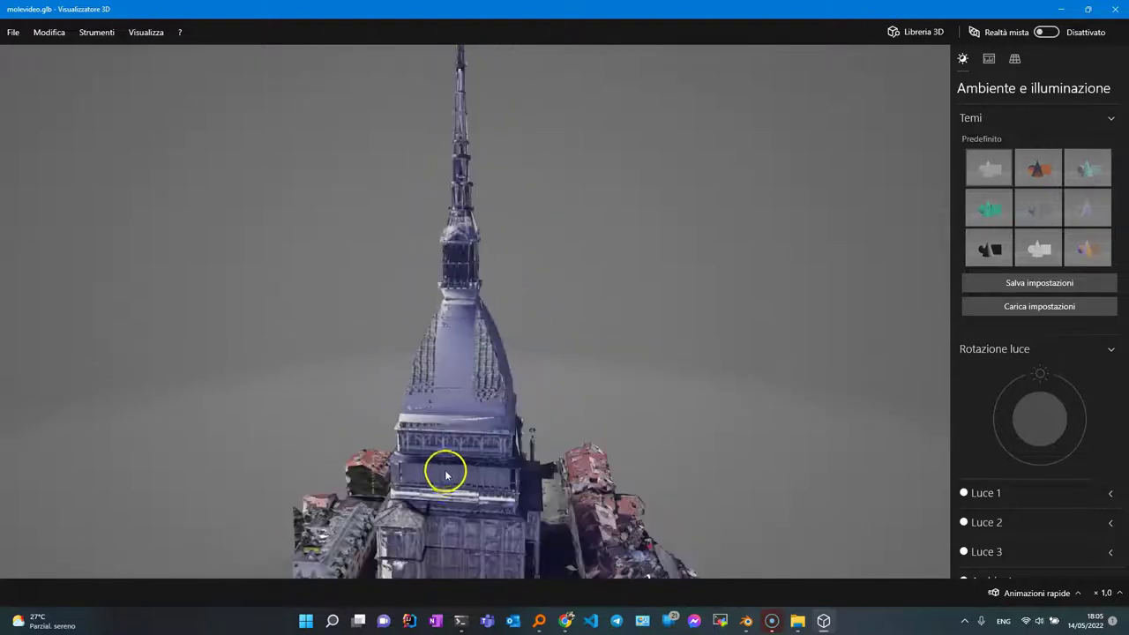
{"action": "scroll", "coordinate": [436, 474], "scroll_direction": "down", "scroll_amount": 2}
{"action": "scroll", "coordinate": [437, 478], "scroll_direction": "down", "scroll_amount": 1}
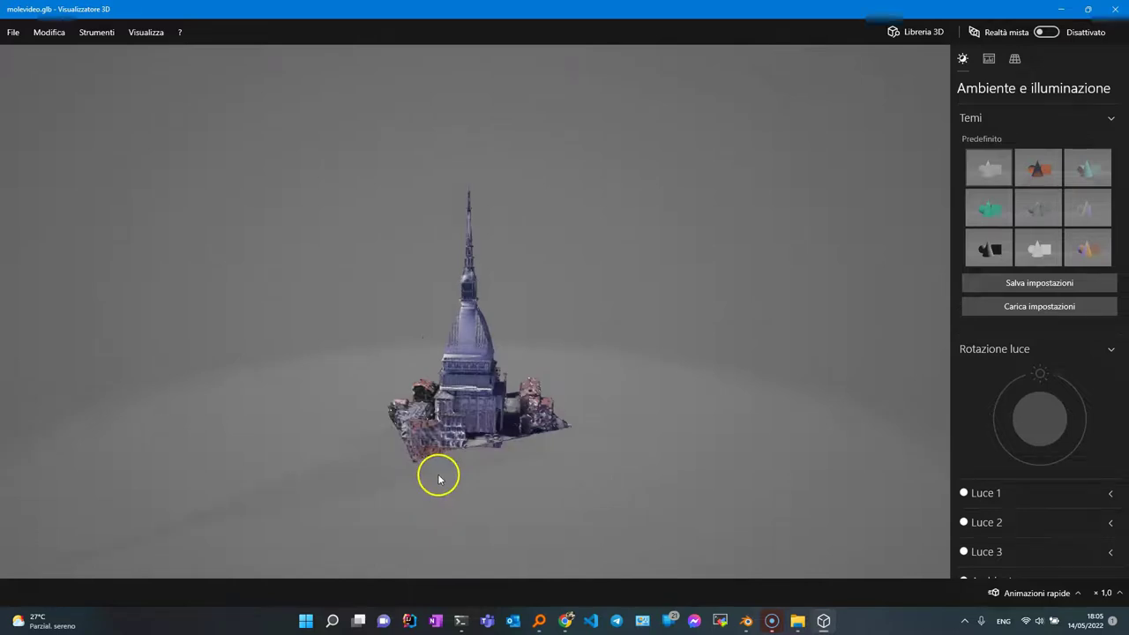
{"action": "mouse_move", "coordinate": [461, 414]}
{"action": "left_mouse_down"}
{"action": "mouse_move", "coordinate": [580, 403]}
{"action": "mouse_move", "coordinate": [491, 327]}
{"action": "mouse_move", "coordinate": [456, 409]}
{"action": "mouse_move", "coordinate": [460, 431]}
{"action": "left_mouse_up"}
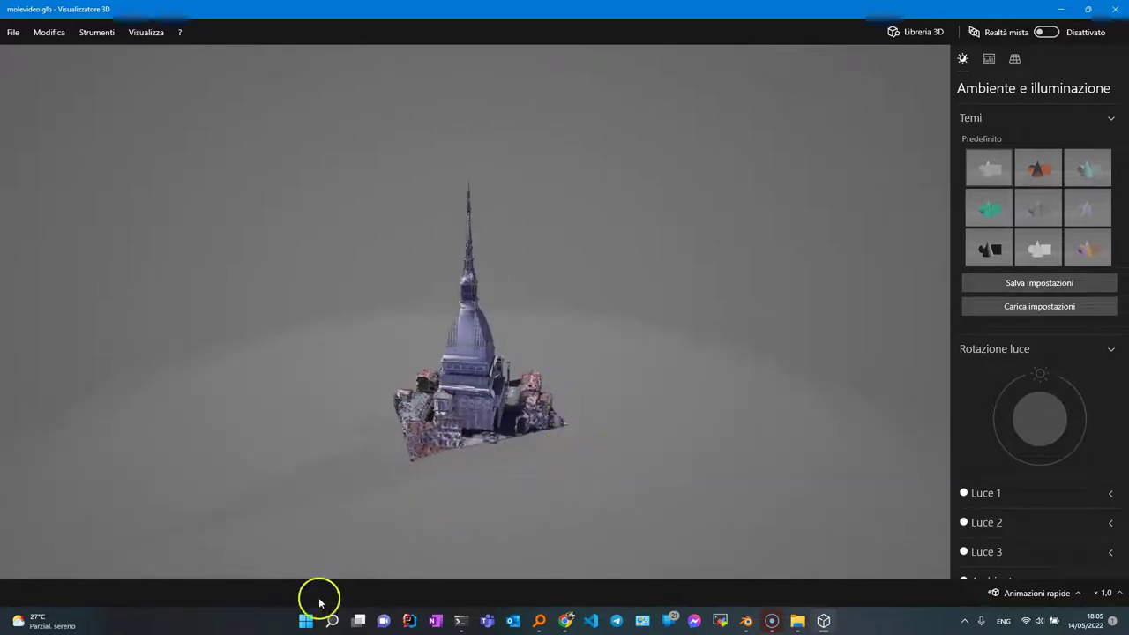